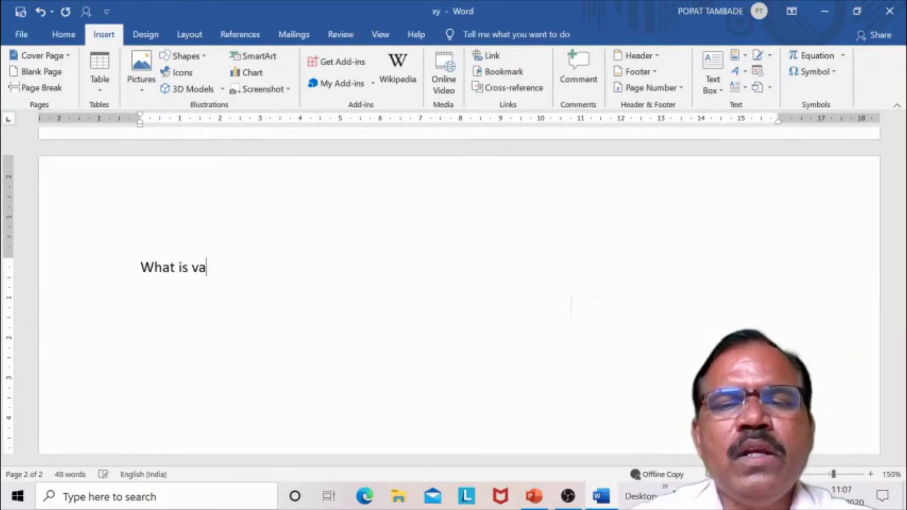
# Step: Complete the question as "What is value of product between A and B", with vector arrows over A and B
pyautogui.write('of ')
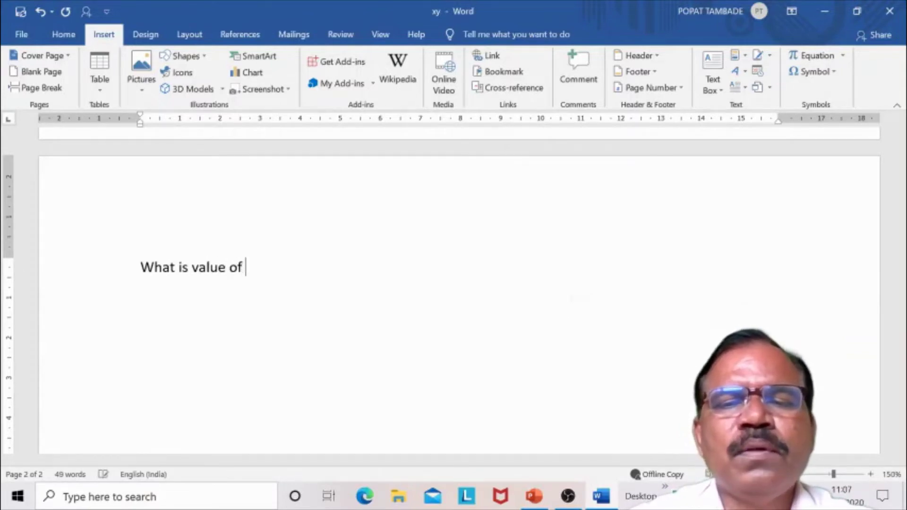
pyautogui.write('produ')
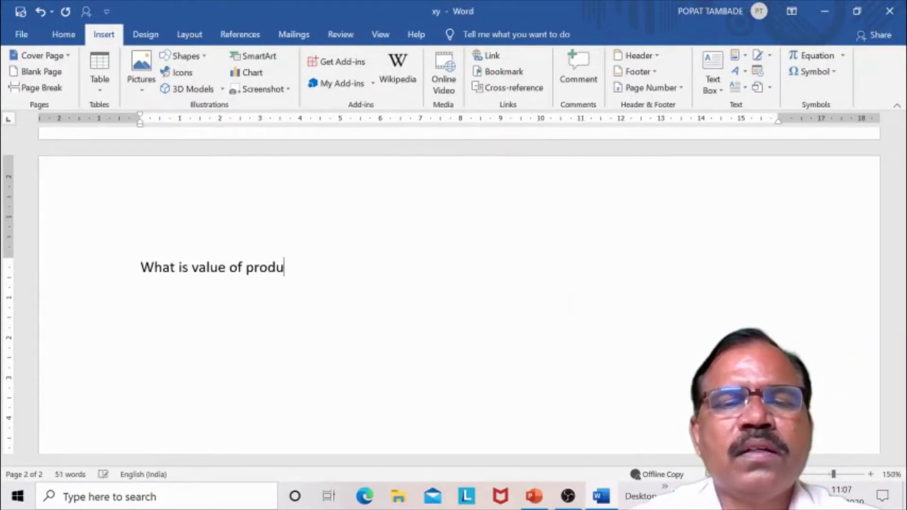
pyautogui.write('ct b')
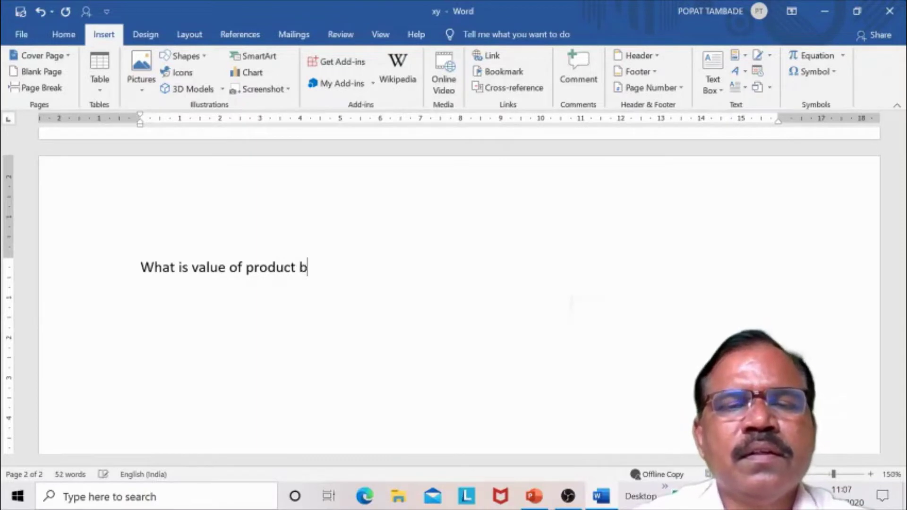
pyautogui.write('etween')
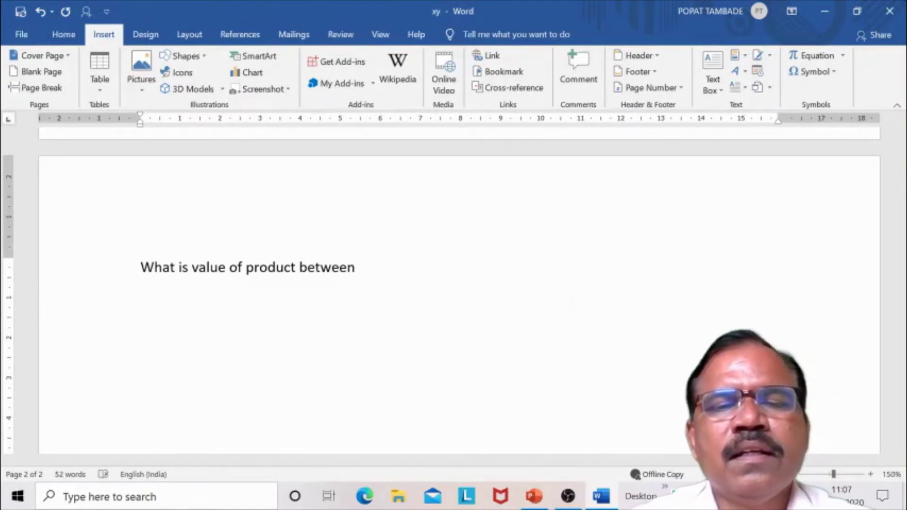
pyautogui.write('A and B')
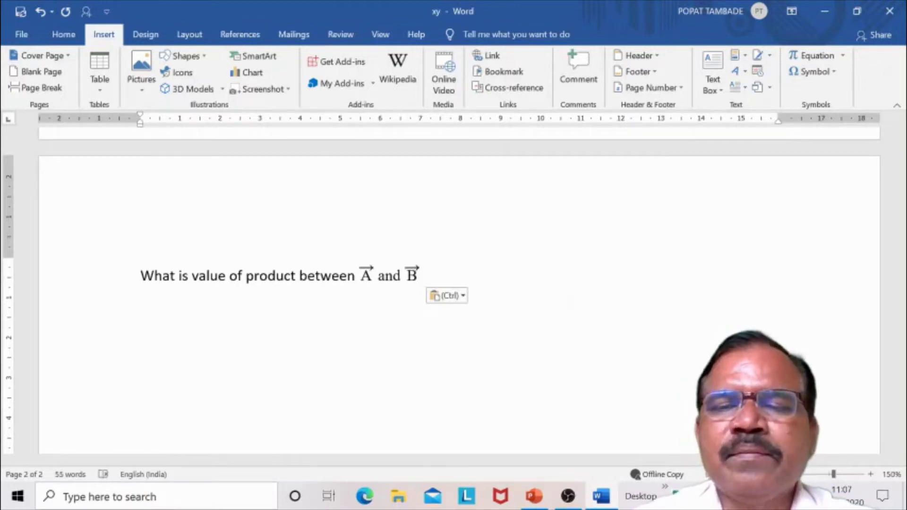
pyautogui.press('BackSpace')
pyautogui.press('BackSpace')
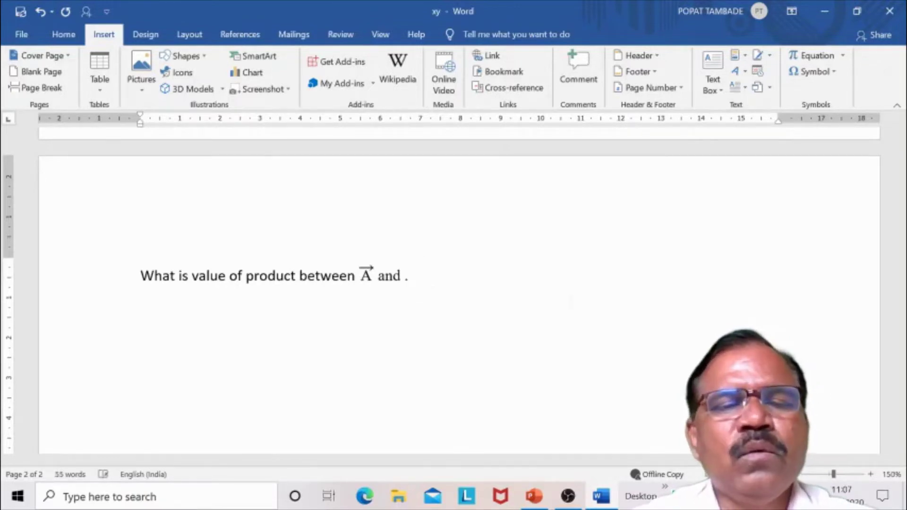
pyautogui.hotkey('ctrl', 'z')
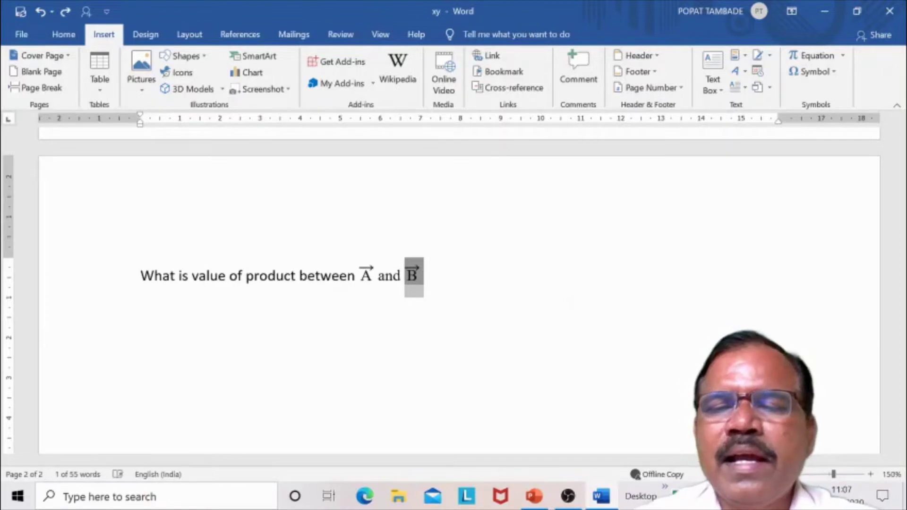
pyautogui.click(425, 276)
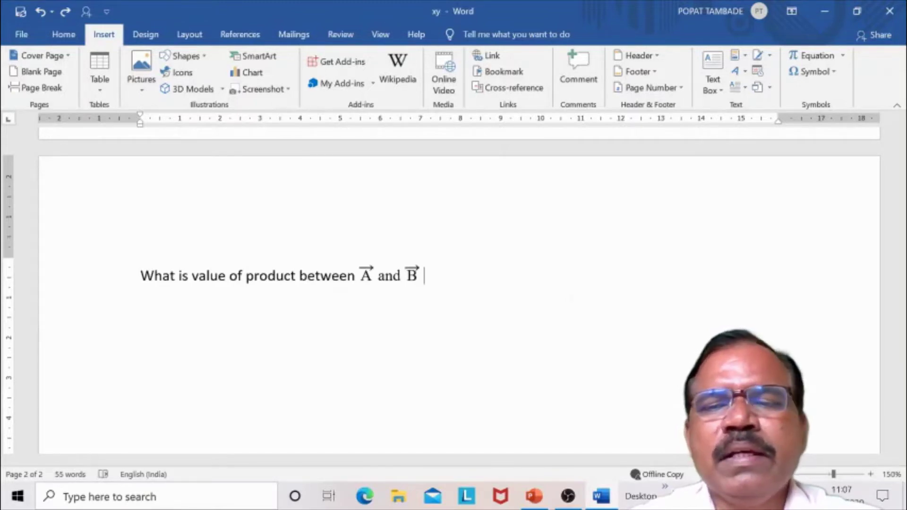
# Step: On a new line below the question, insert a field with the code eq \o(A,R), preview its result and return to the code
pyautogui.press('Return')
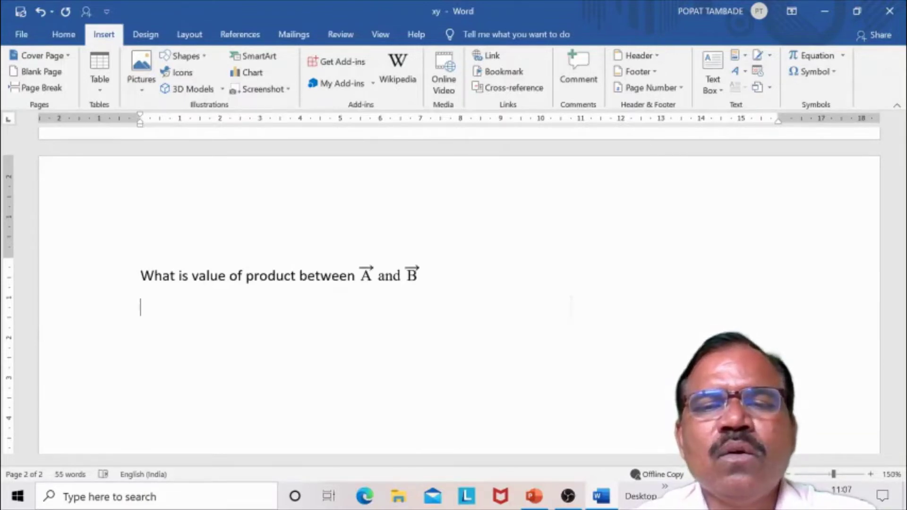
pyautogui.hotkey('ctrl', 'F9')
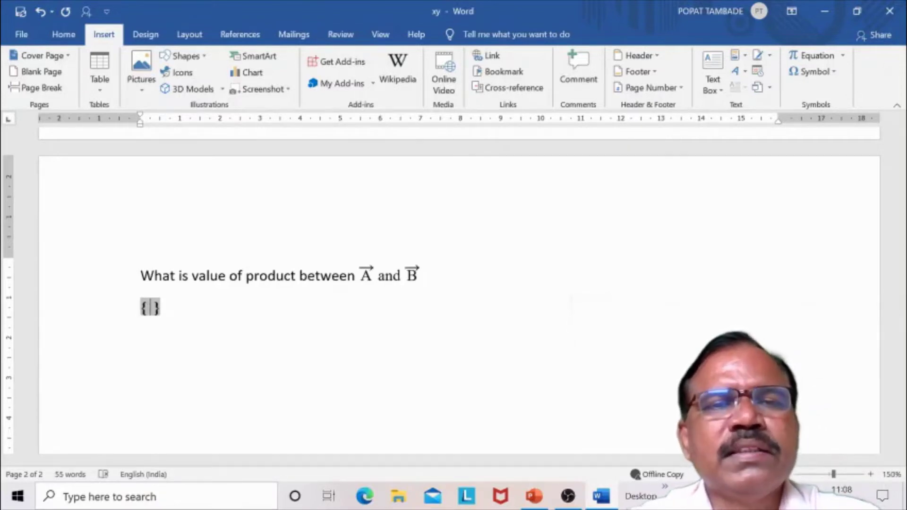
pyautogui.write('eq')
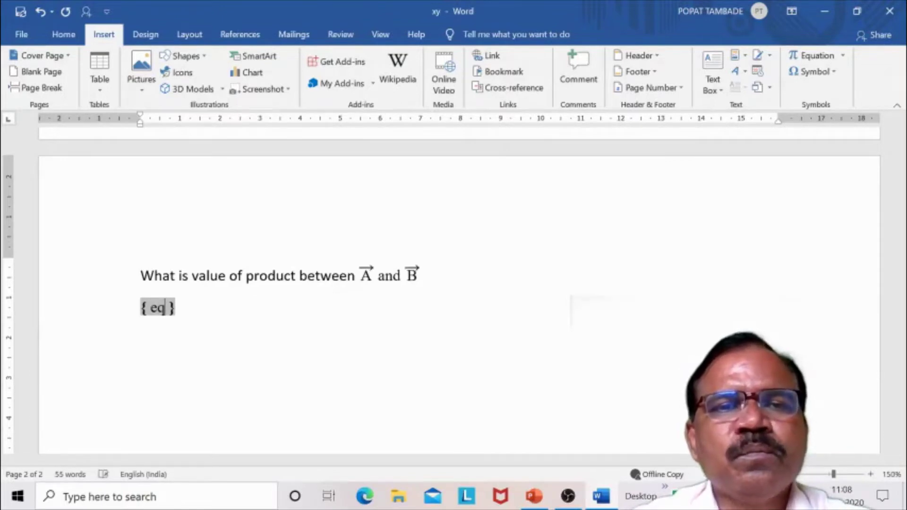
pyautogui.write(' \\o ')
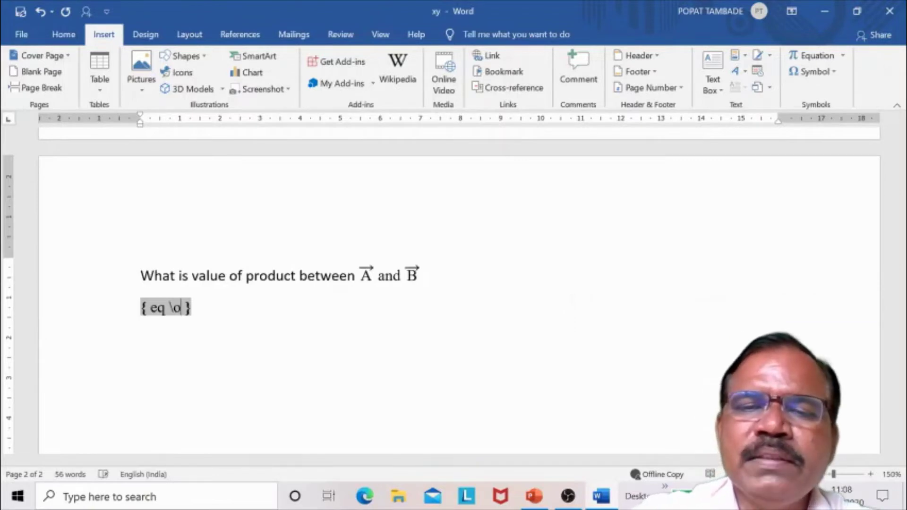
pyautogui.write('(')
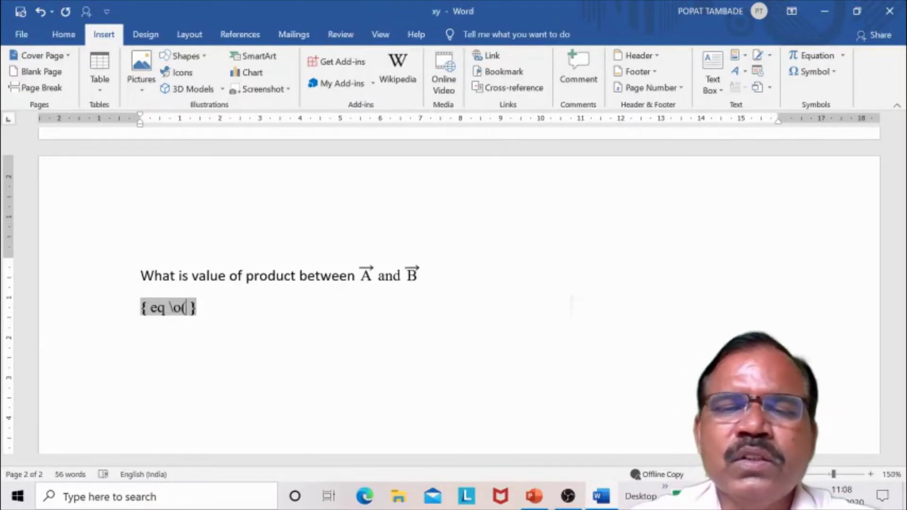
pyautogui.write('A')
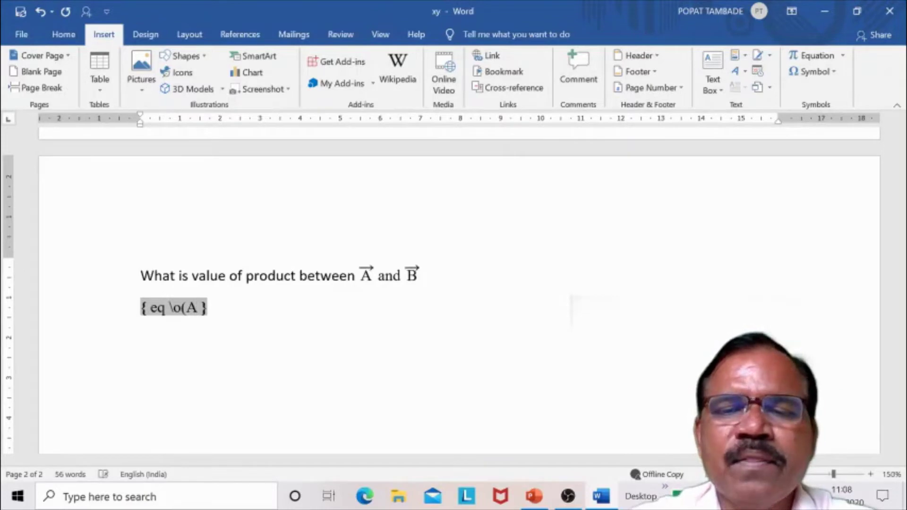
pyautogui.write(',')
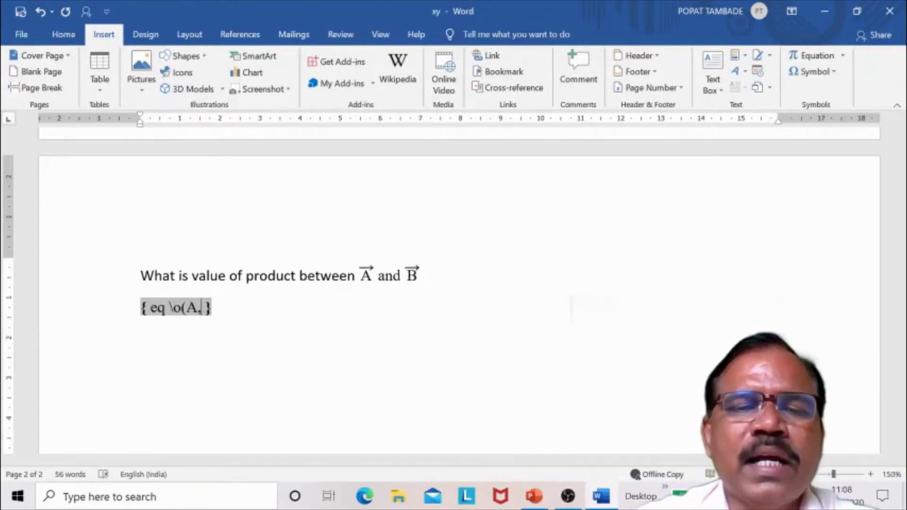
pyautogui.write('R)')
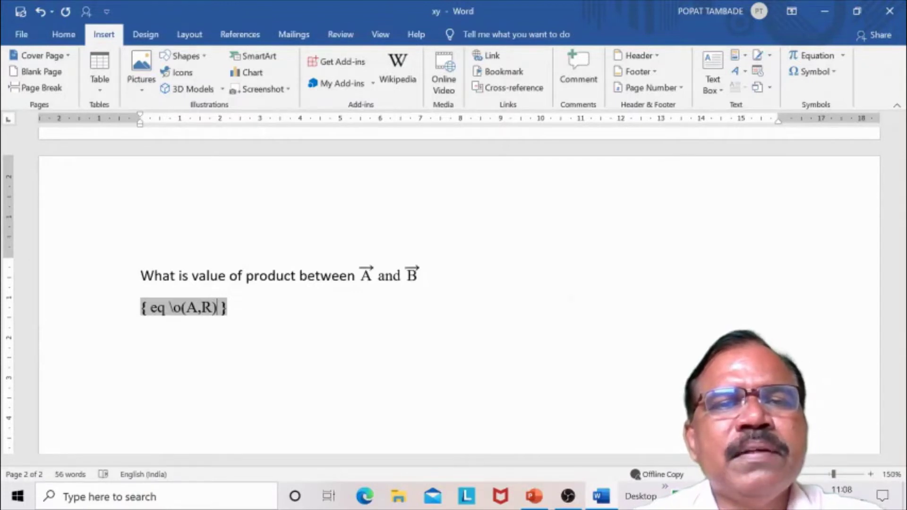
pyautogui.hotkey('shift', 'F9')
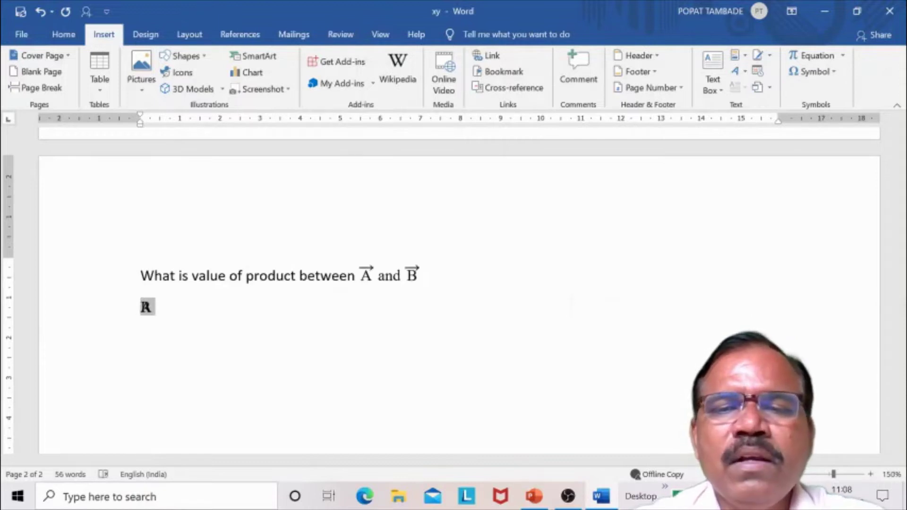
pyautogui.hotkey('shift', 'F9')
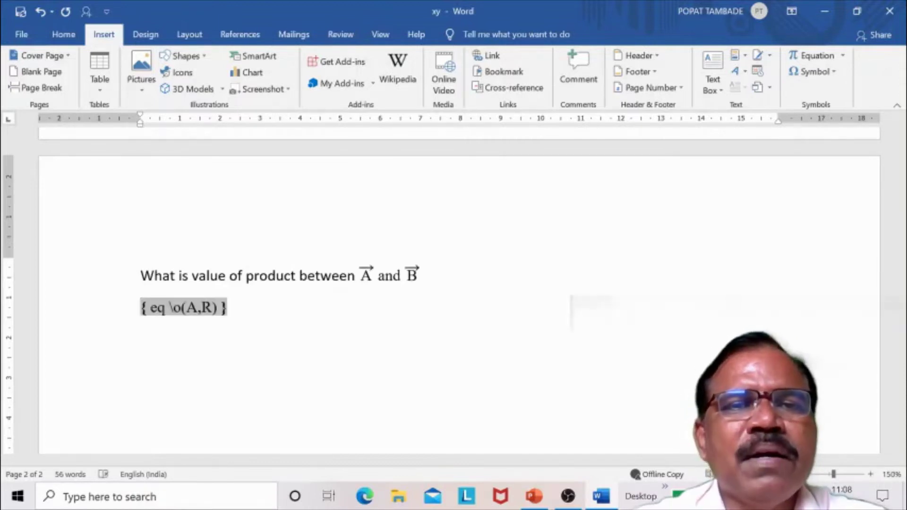
# Step: Replace R in the field code with a right arrow from Unicode 2192, and display the field's result
pyautogui.click(423, 276)
pyautogui.click(412, 275)
pyautogui.click(228, 307)
pyautogui.press('Left')
pyautogui.press('Left')
pyautogui.press('Left')
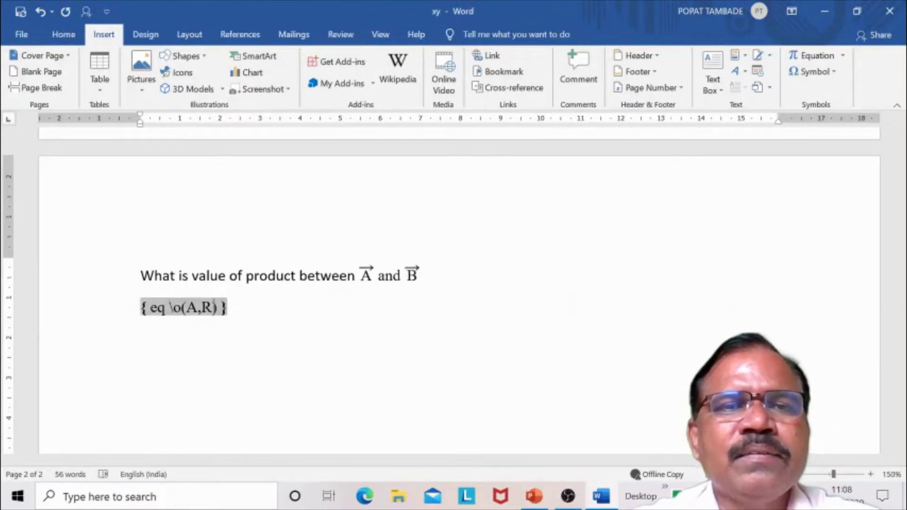
pyautogui.press('BackSpace')
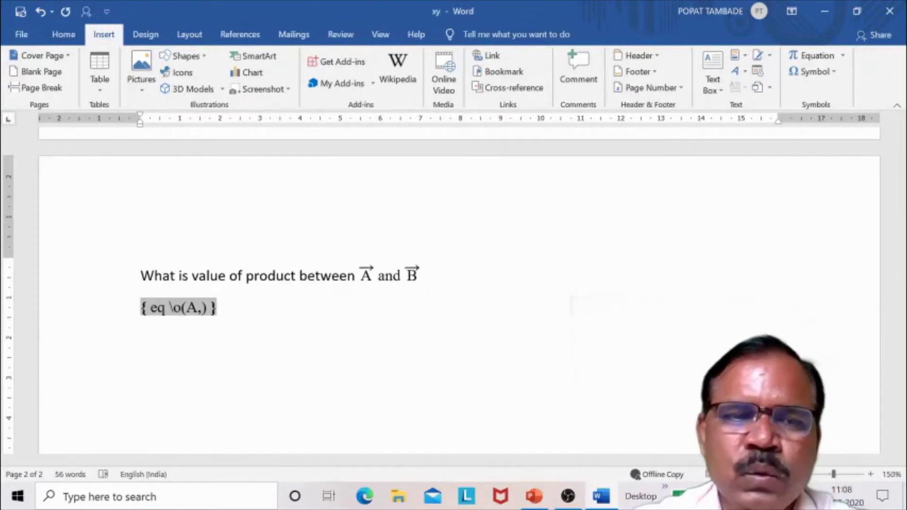
pyautogui.write('219')
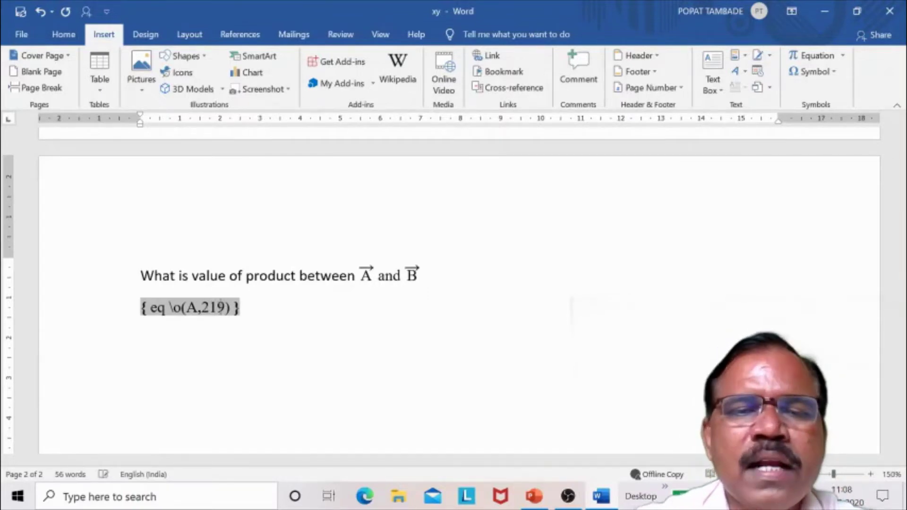
pyautogui.write('2')
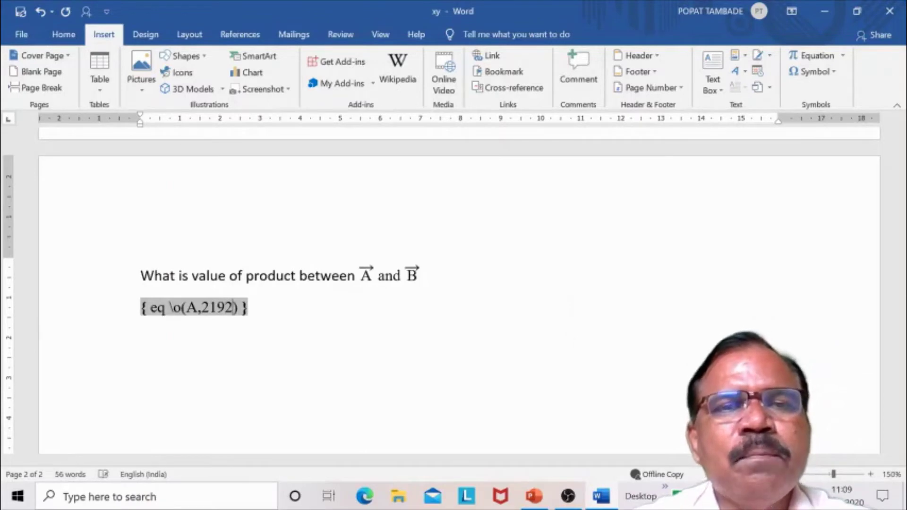
pyautogui.hotkey('alt', 'x')
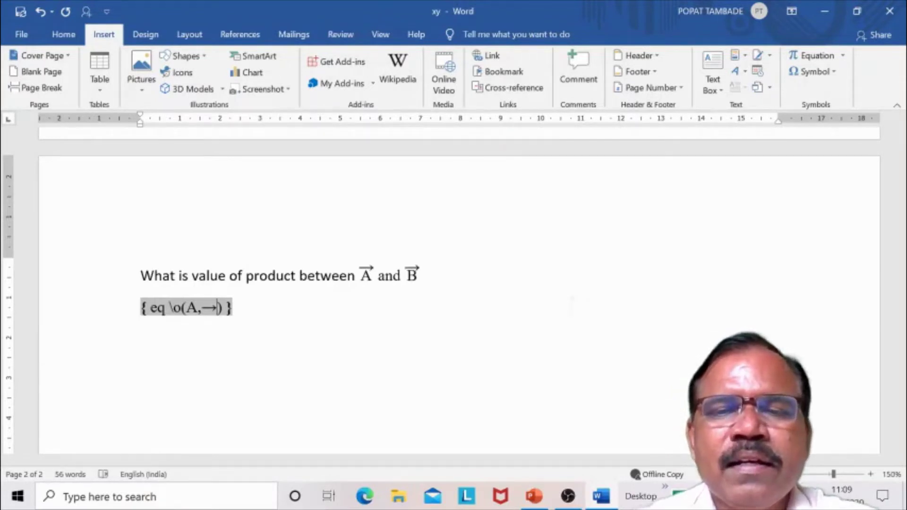
pyautogui.hotkey('shift', 'F9')
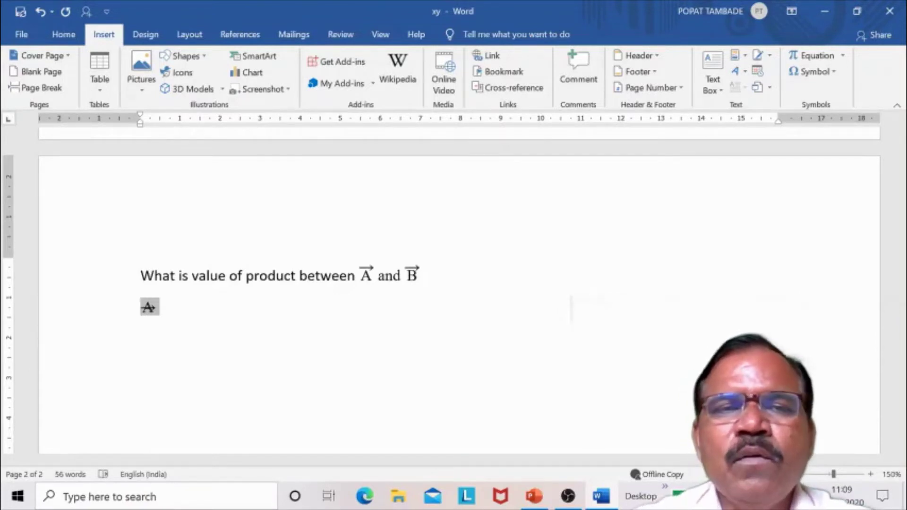
# Step: Start a new line below the overstruck A field
pyautogui.click(381, 283)
pyautogui.press('End')
pyautogui.press('Left')
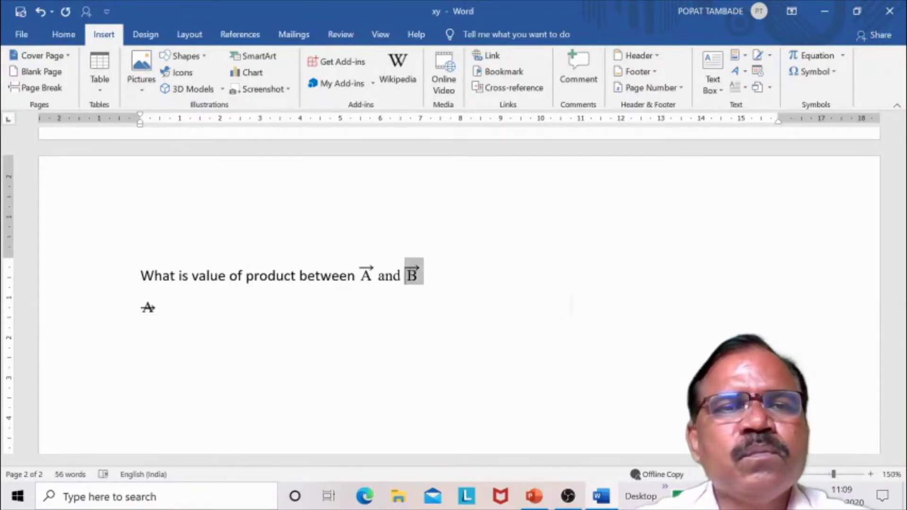
pyautogui.press('Down')
pyautogui.press('Left')
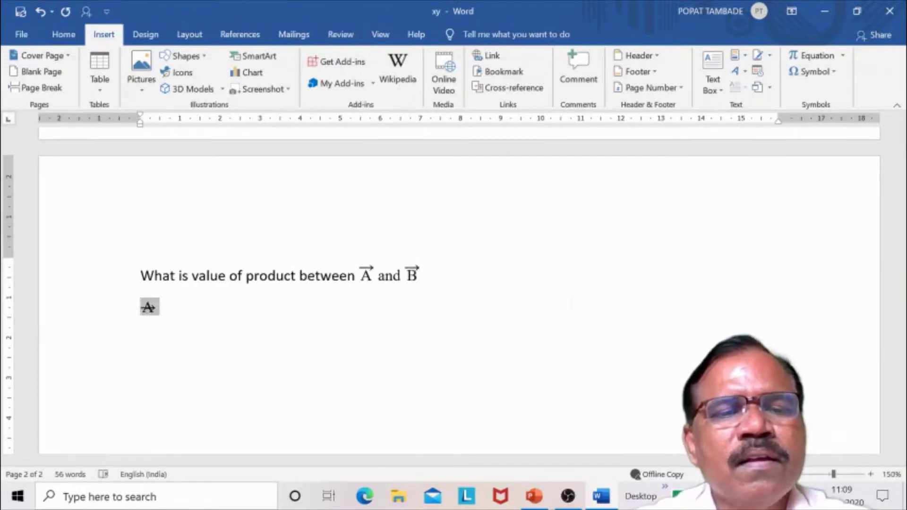
pyautogui.press('Right')
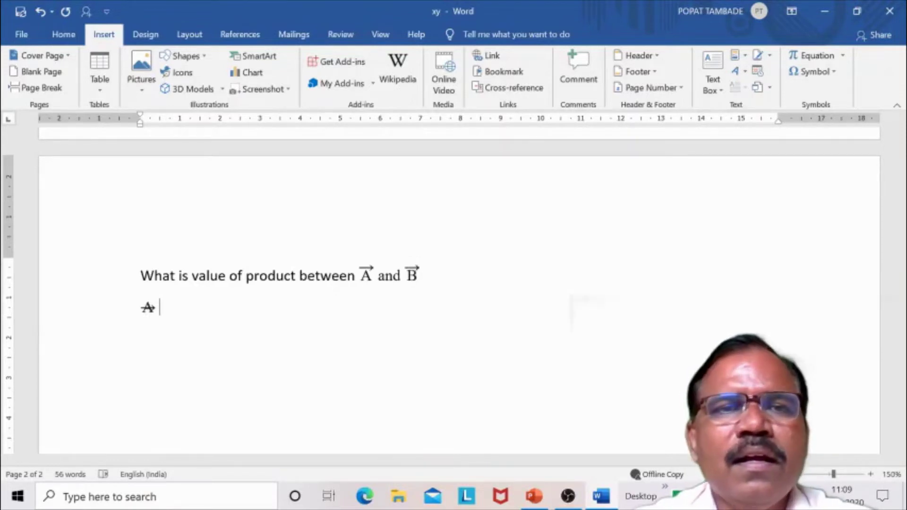
pyautogui.press('Return')
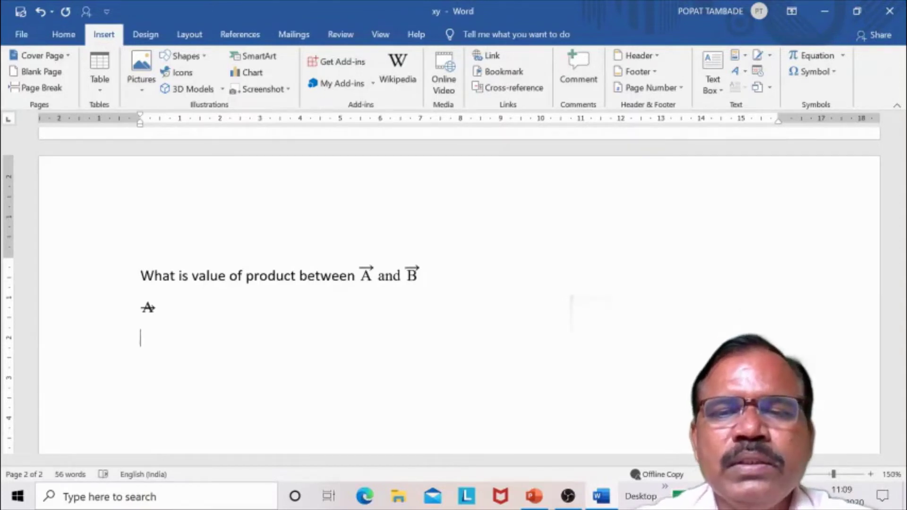
# Step: On the line below the overstruck A, insert a field whose code begins with eq \o(A,\s(
pyautogui.hotkey('alt', '=')
pyautogui.write('{e}')
pyautogui.write('q ')
pyautogui.write('\\o')
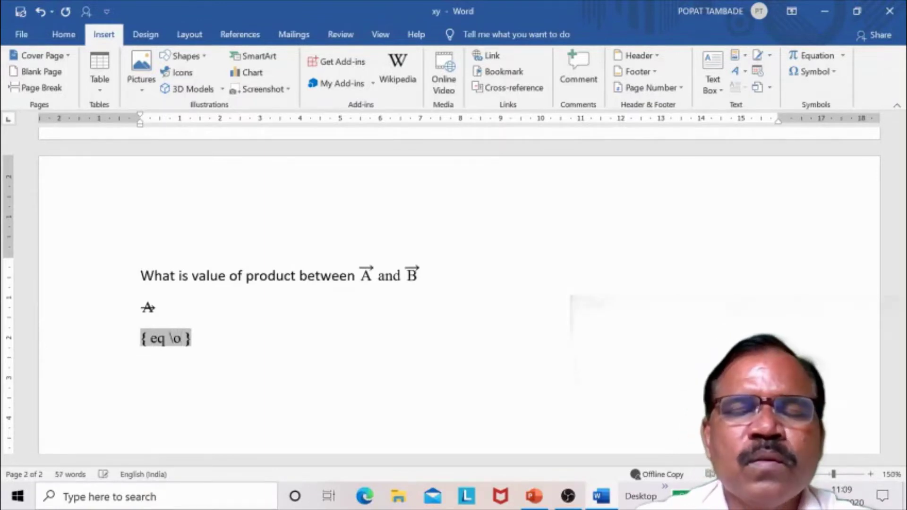
pyautogui.write('(A')
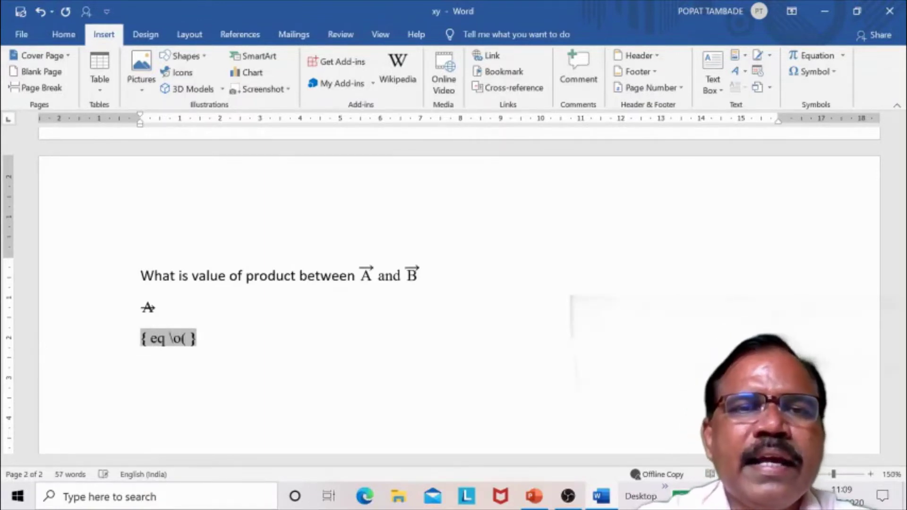
pyautogui.write(',')
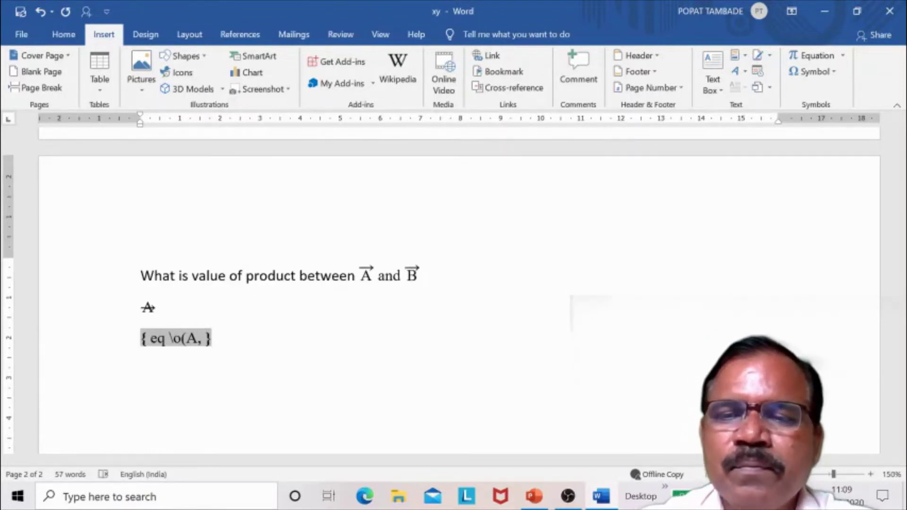
pyautogui.write('\\s')
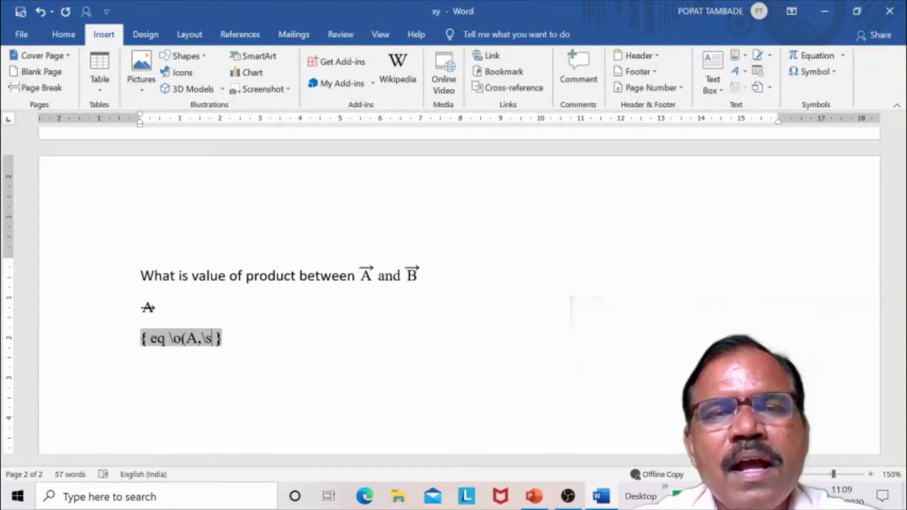
pyautogui.write('(')
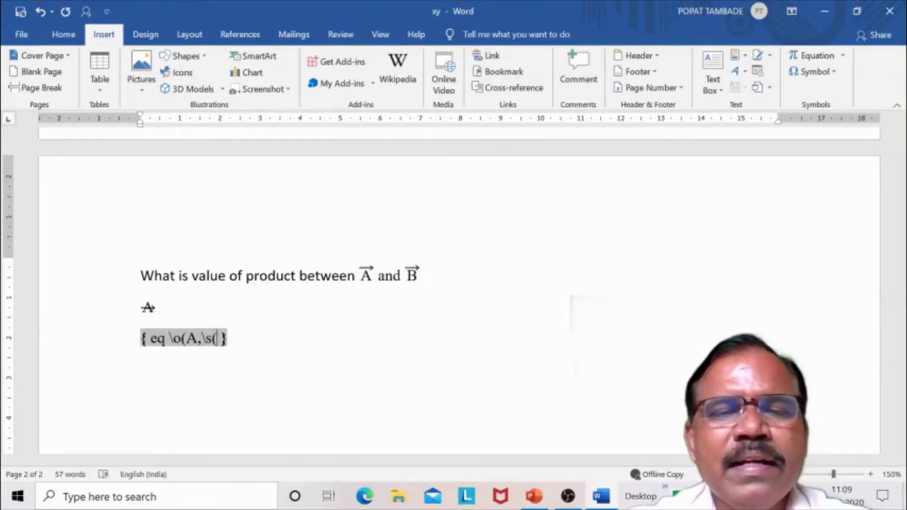
# Step: Complete the field code with a right arrow from Unicode 2192 and two closing parentheses, preview its result and return to the code
pyautogui.write('21')
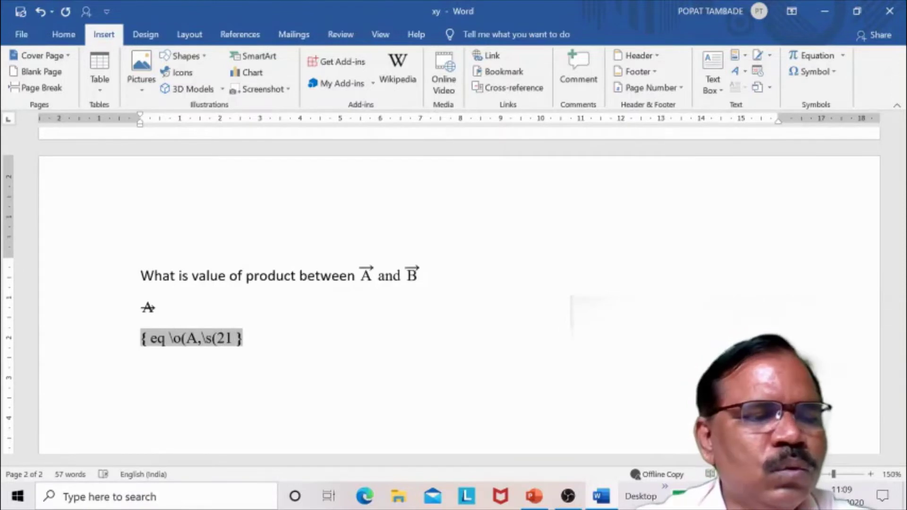
pyautogui.write('92')
pyautogui.hotkey('alt', 'x')
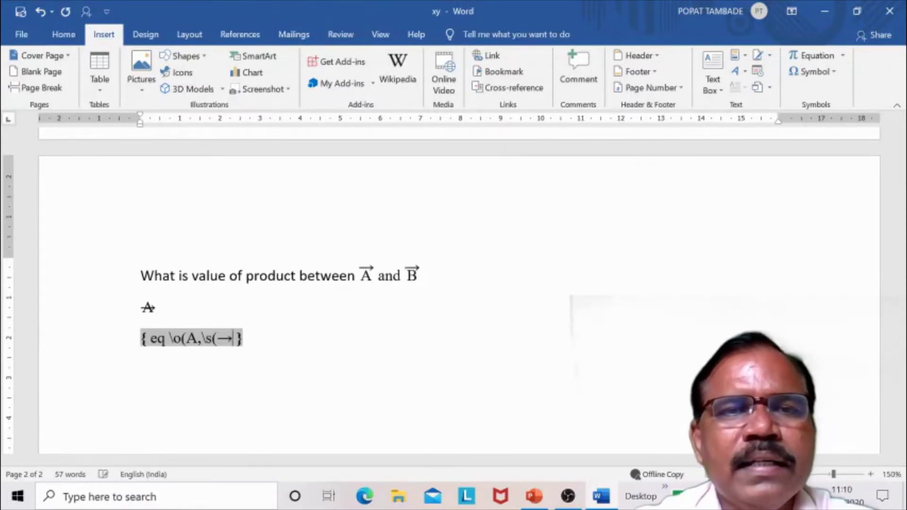
pyautogui.write(')) ')
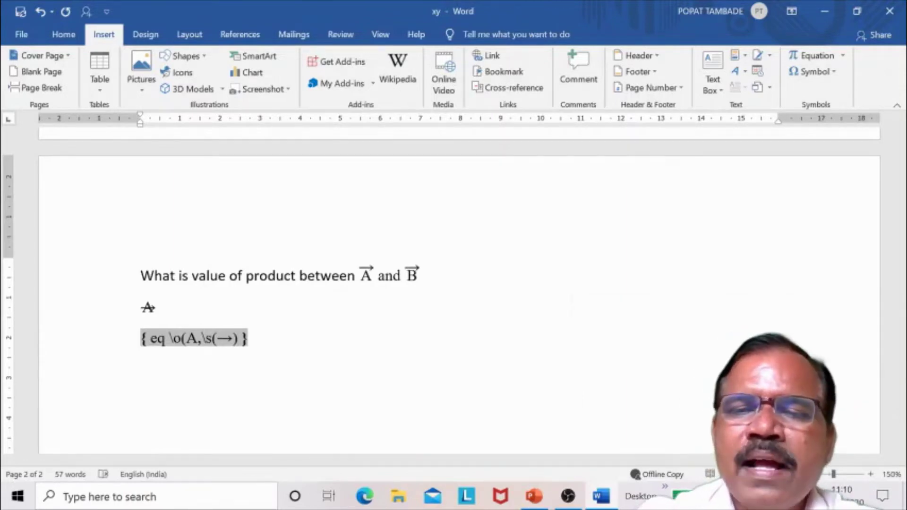
pyautogui.write(')')
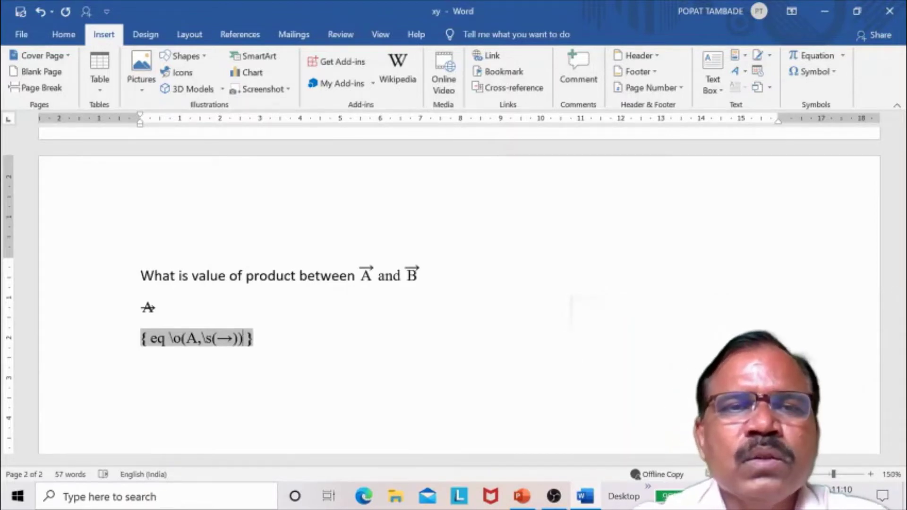
pyautogui.hotkey('shift', 'F9')
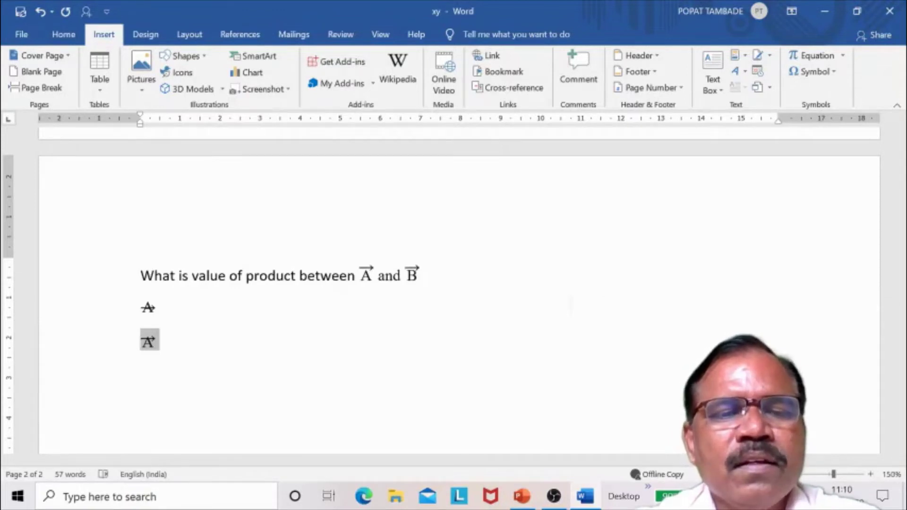
pyautogui.hotkey('shift', 'F9')
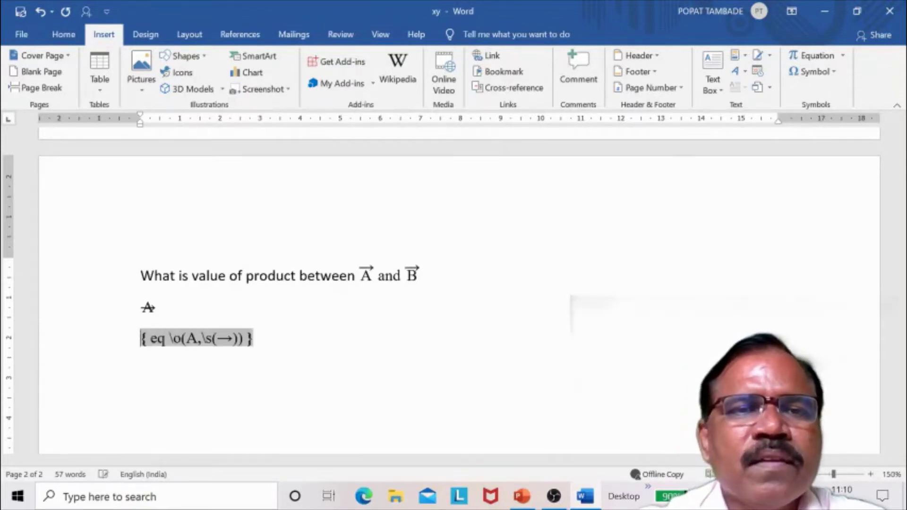
# Step: Add \up6 after \s in the field code to raise the arrow by 6 points, preview the result and return to the code
pyautogui.press('Right')
pyautogui.press('Right')
pyautogui.press('Right')
pyautogui.press('Right')
pyautogui.press('Right')
pyautogui.press('Right')
pyautogui.press('Right')
pyautogui.press('Right')
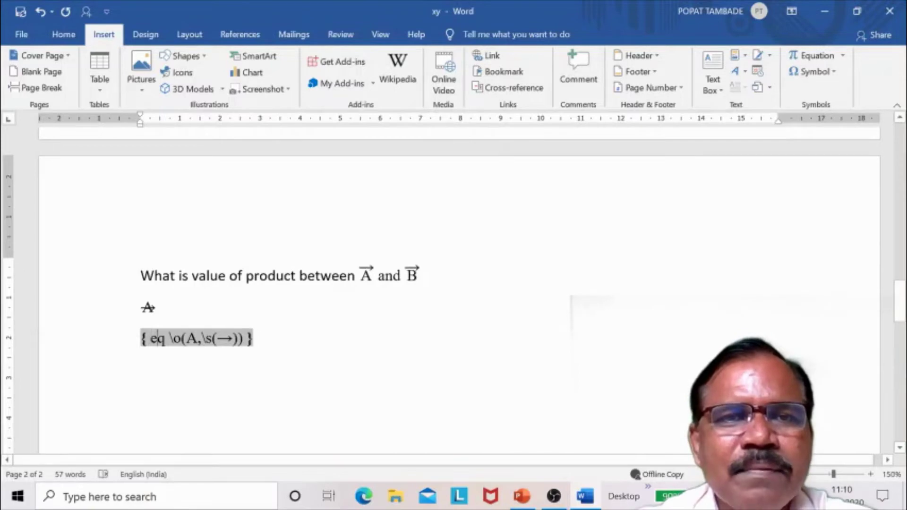
pyautogui.press('Right')
pyautogui.press('Right')
pyautogui.press('Right')
pyautogui.press('Right')
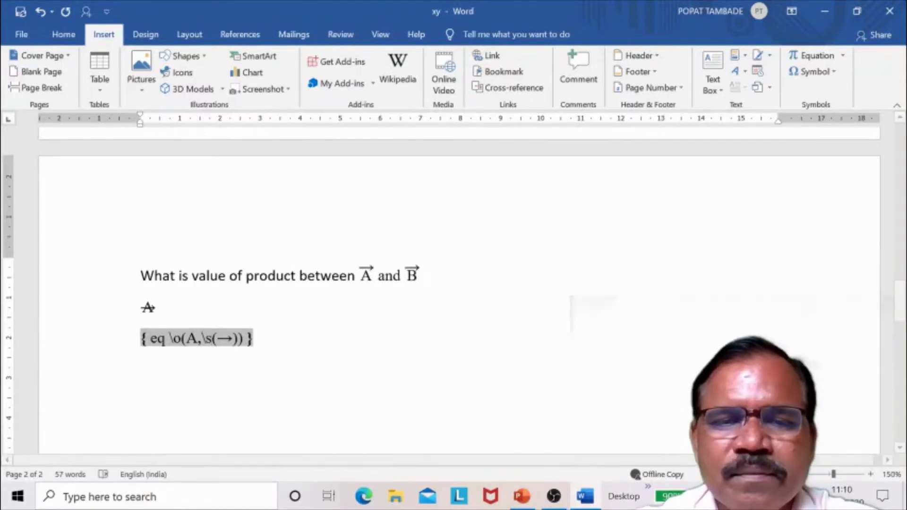
pyautogui.write('\\')
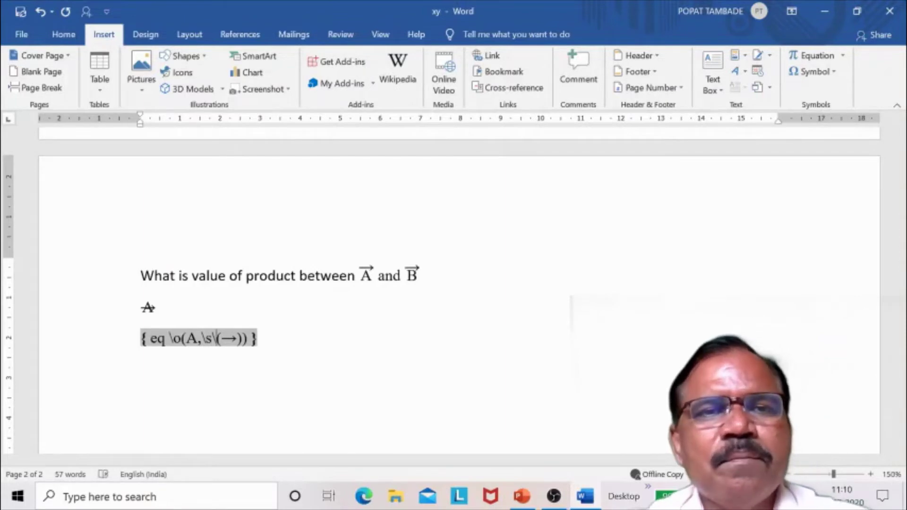
pyautogui.write('up')
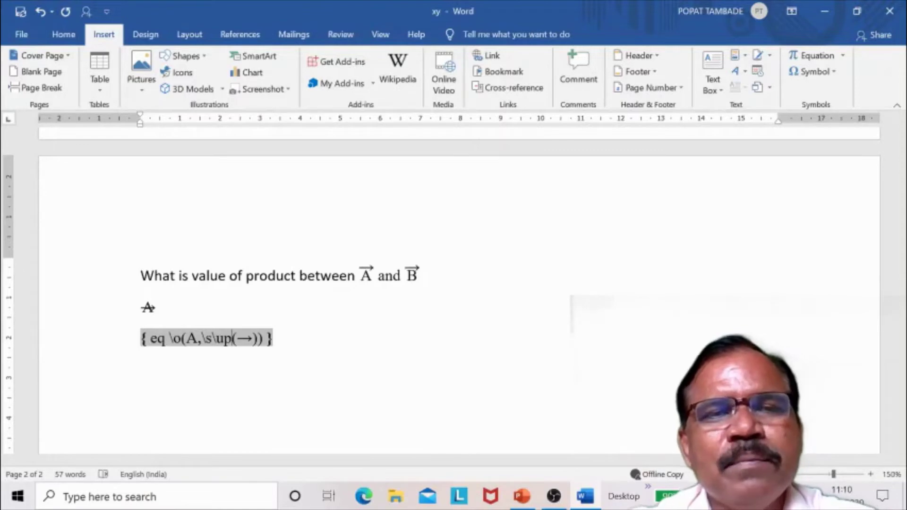
pyautogui.write('6')
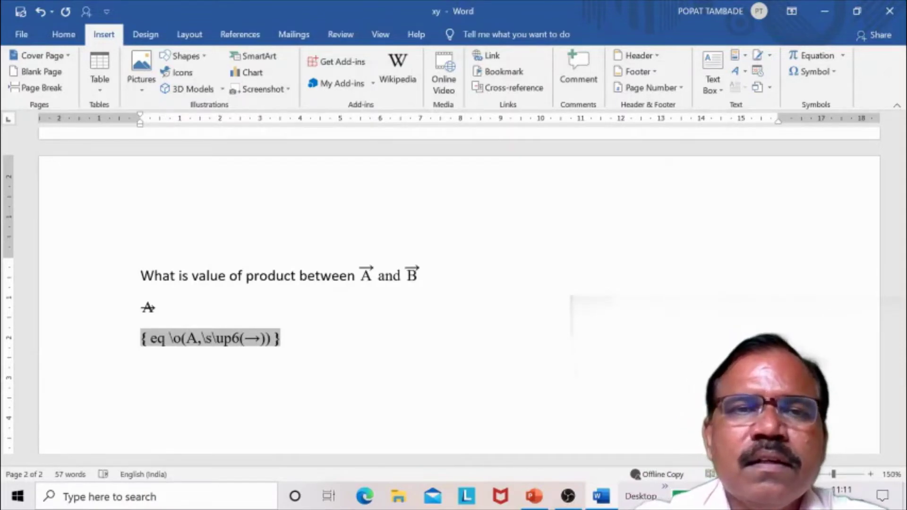
pyautogui.hotkey('shift', 'F9')
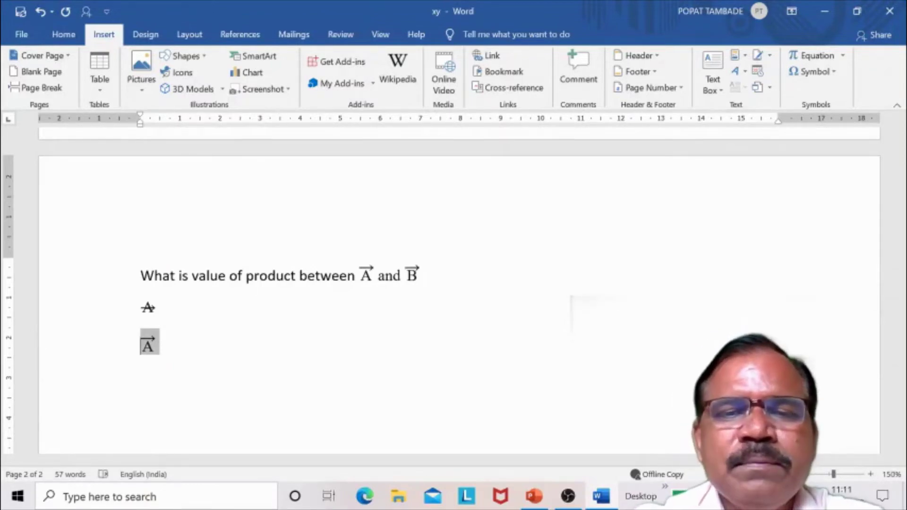
pyautogui.hotkey('shift', 'F9')
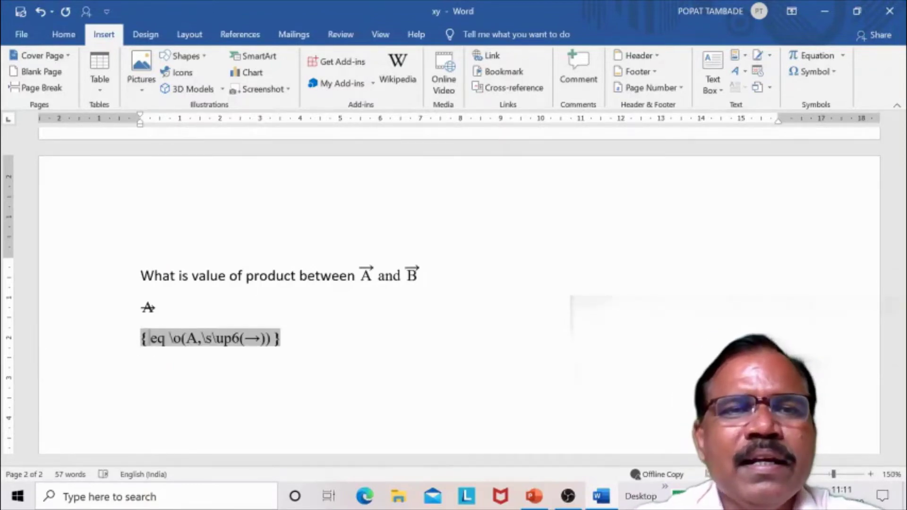
# Step: Change the arrow's raise value in the field code to up12, preview the result and return to the code
pyautogui.click(140, 399)
pyautogui.press('Left')
pyautogui.press('Left')
pyautogui.press('Left')
pyautogui.press('Left')
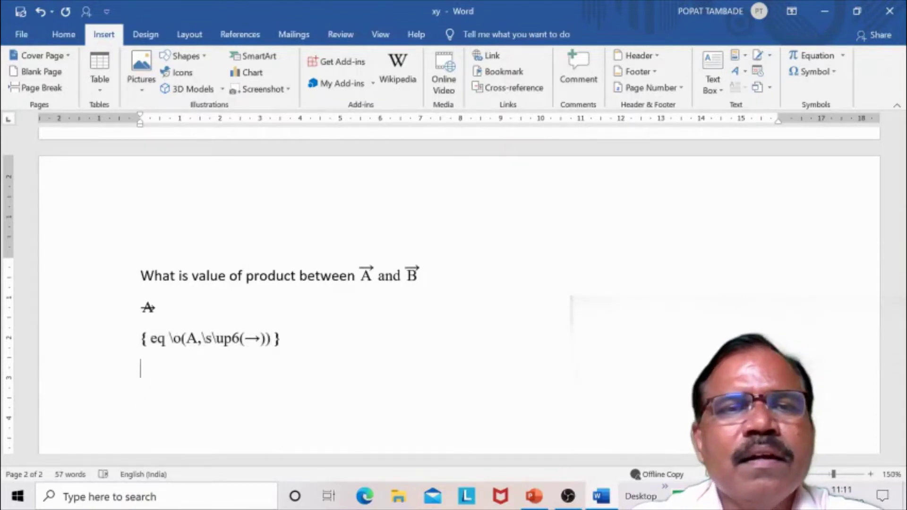
pyautogui.press('Left')
pyautogui.press('Left')
pyautogui.press('Left')
pyautogui.press('BackSpace')
pyautogui.write('12')
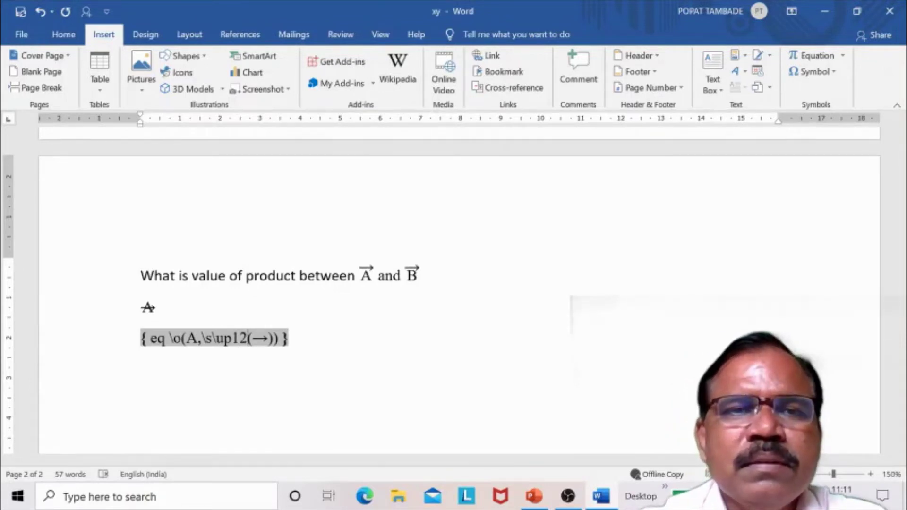
pyautogui.hotkey('shift', 'F9')
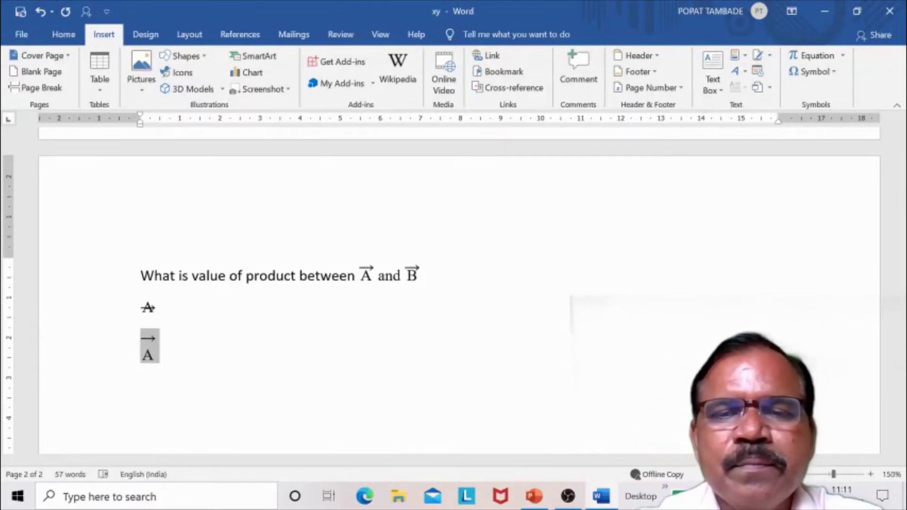
pyautogui.hotkey('shift', 'F9')
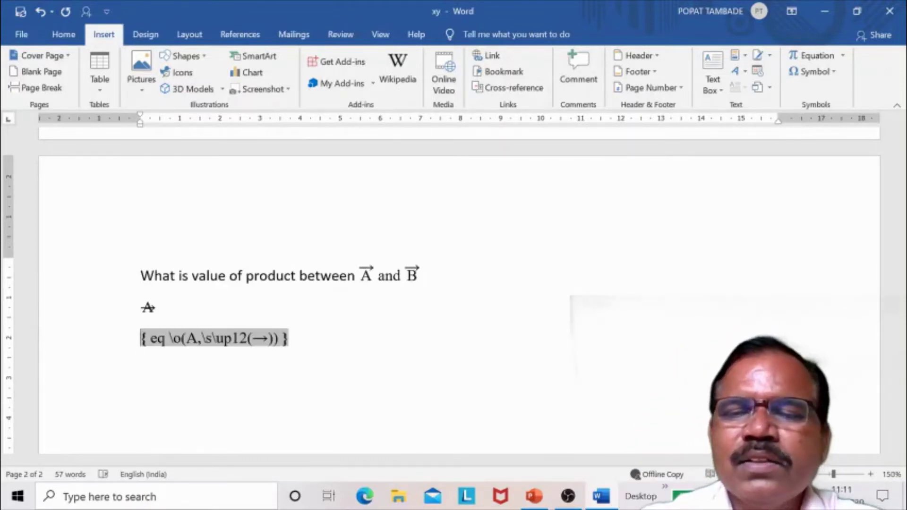
# Step: Change the arrow's shift in the field code to do6 to place it below the A, preview the result and return to the code
pyautogui.click(231, 338)
pyautogui.press('Right')
pyautogui.press('Right')
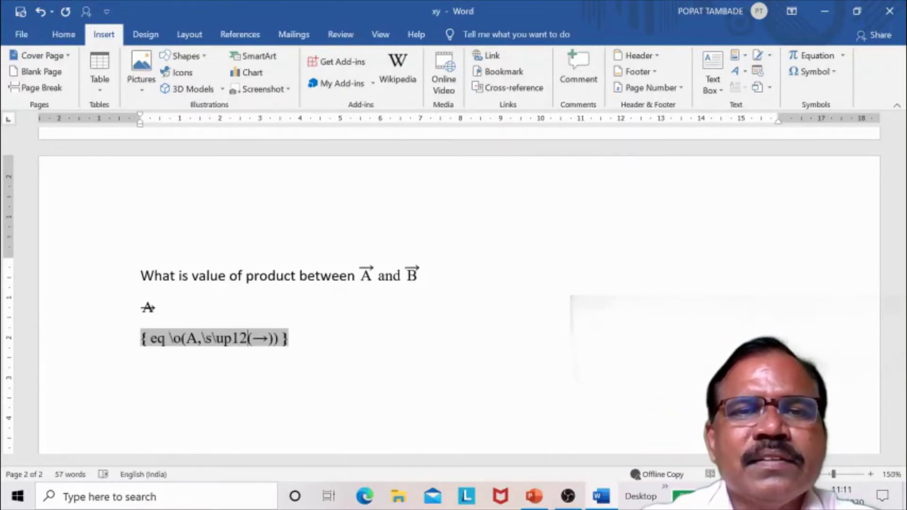
pyautogui.press('BackSpace')
pyautogui.press('BackSpace')
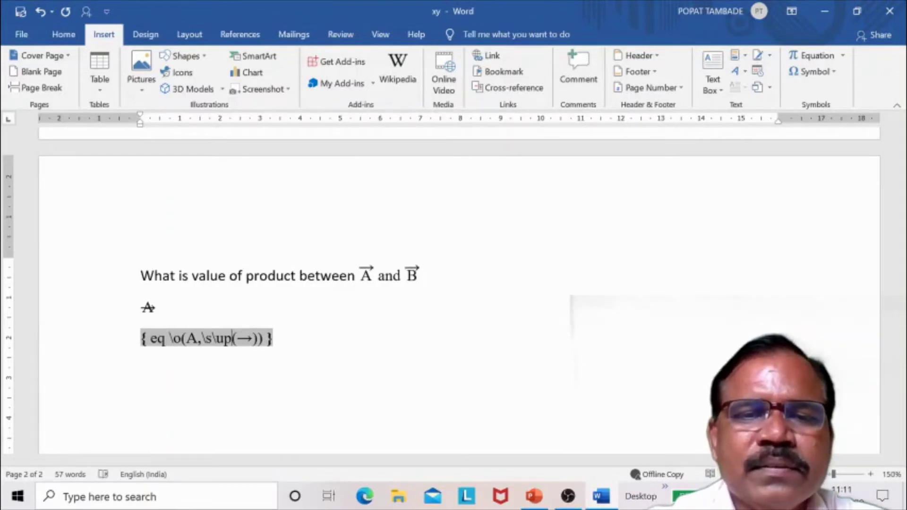
pyautogui.write('6')
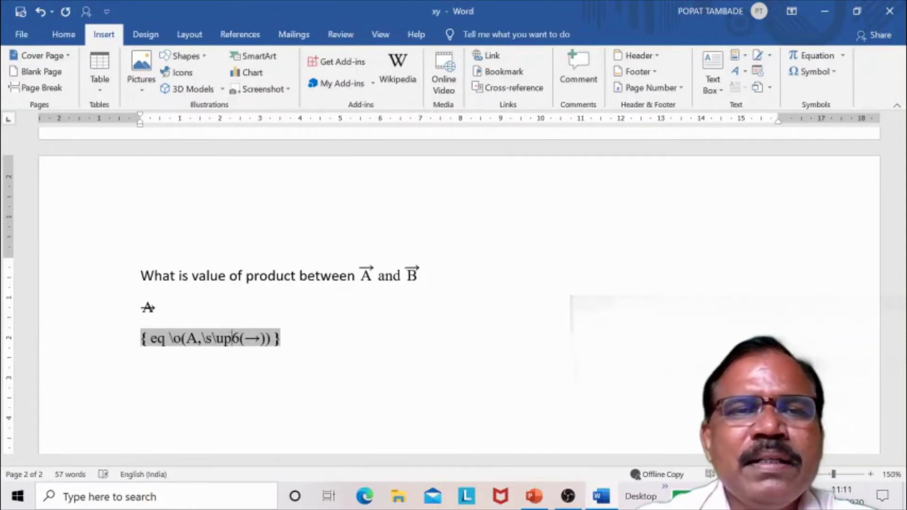
pyautogui.press('BackSpace')
pyautogui.press('BackSpace')
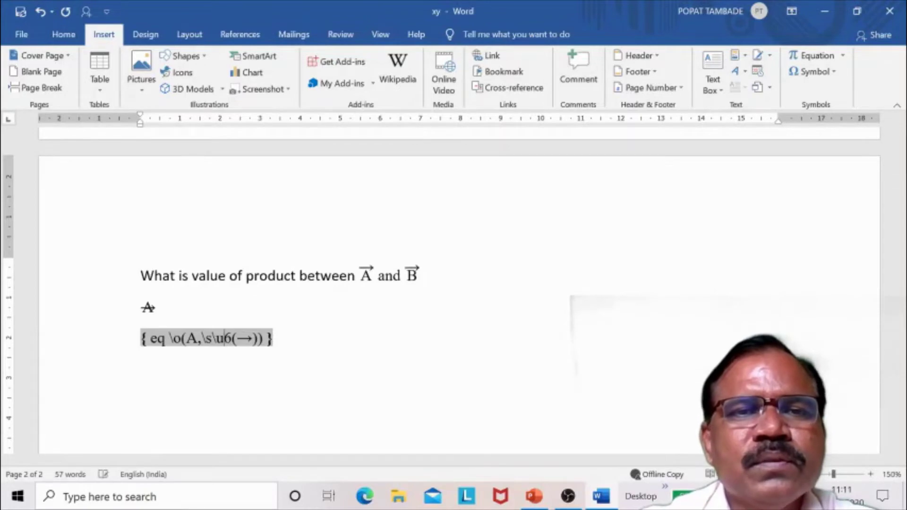
pyautogui.write('do')
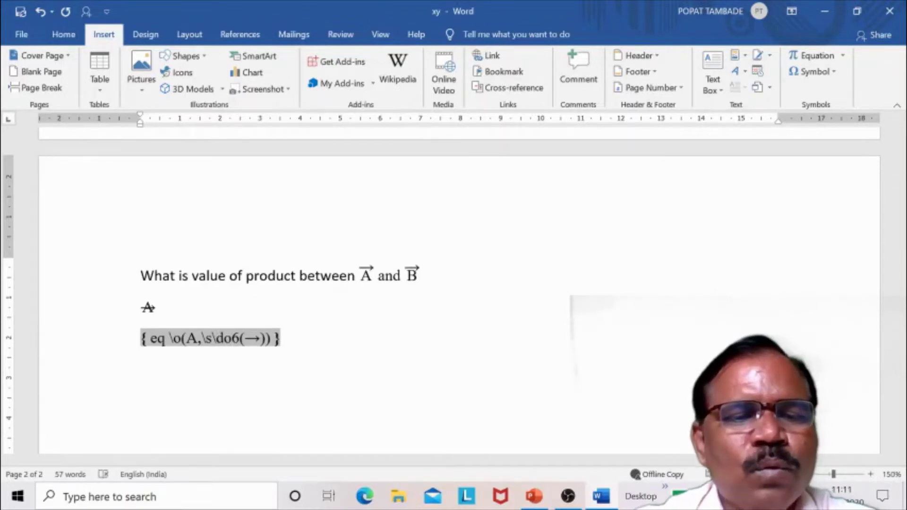
pyautogui.hotkey('shift', 'F9')
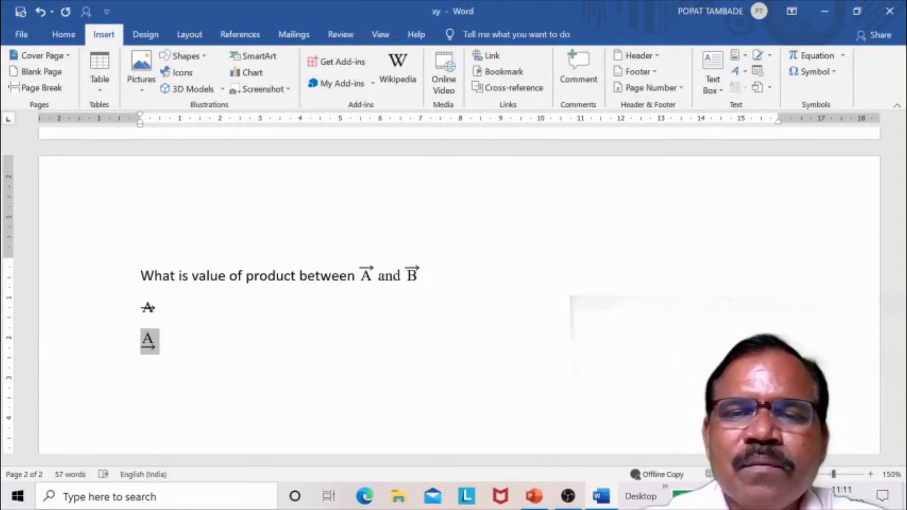
pyautogui.hotkey('shift', 'F9')
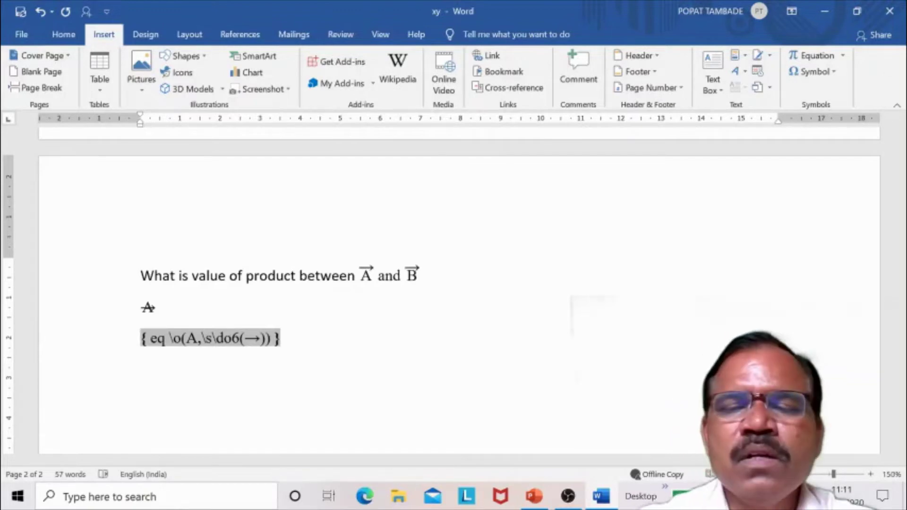
# Step: Replace do with up in the field code so it reads eq \o(A,\s\up6(→)), and display the field's result
pyautogui.click(160, 307)
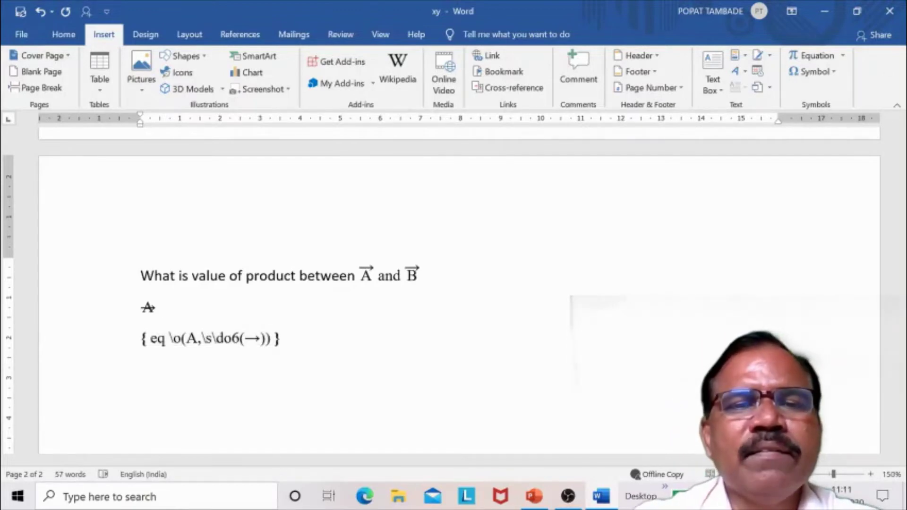
pyautogui.press('Down')
pyautogui.click(396, 275)
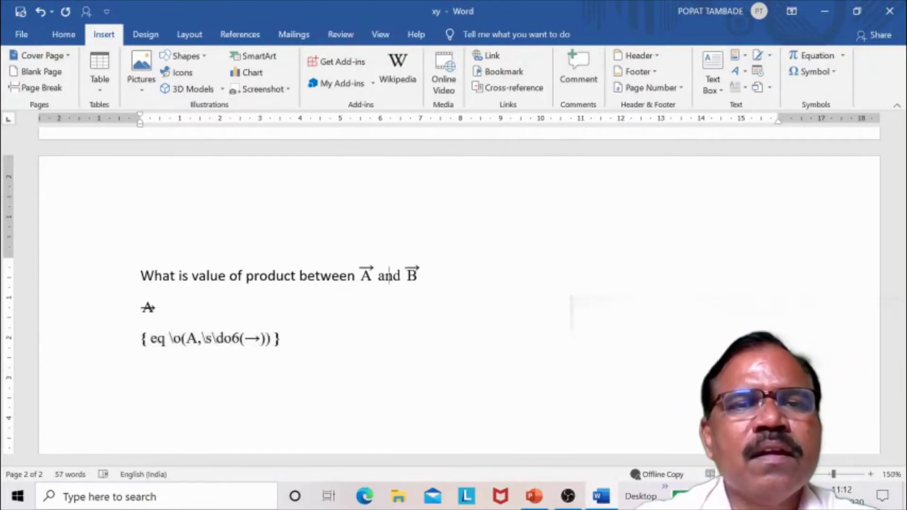
pyautogui.hotkey('ctrl', 'End')
pyautogui.press('Left')
pyautogui.press('Left')
pyautogui.press('Left')
pyautogui.press('Left')
pyautogui.press('Left')
pyautogui.press('Left')
pyautogui.press('Left')
pyautogui.press('Left')
pyautogui.press('Left')
pyautogui.press('Left')
pyautogui.press('Right')
pyautogui.press('Right')
pyautogui.press('BackSpace')
pyautogui.press('Delete')
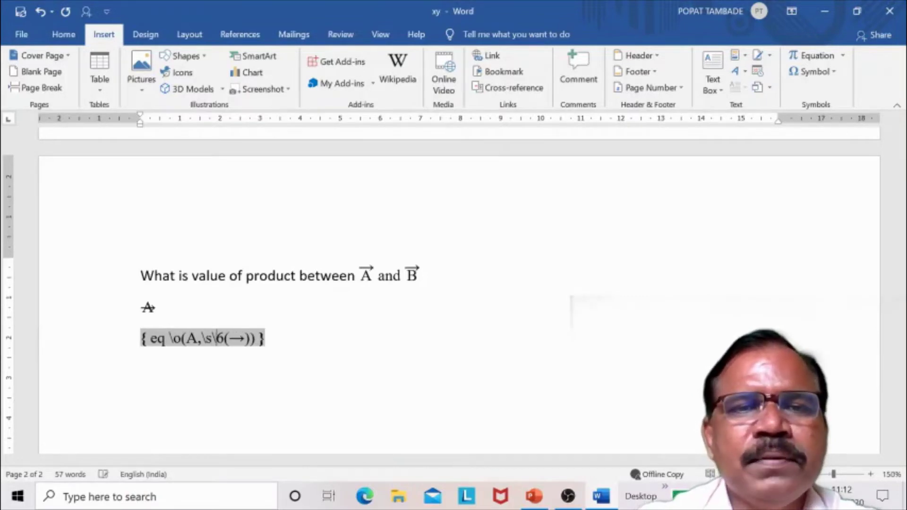
pyautogui.write('up')
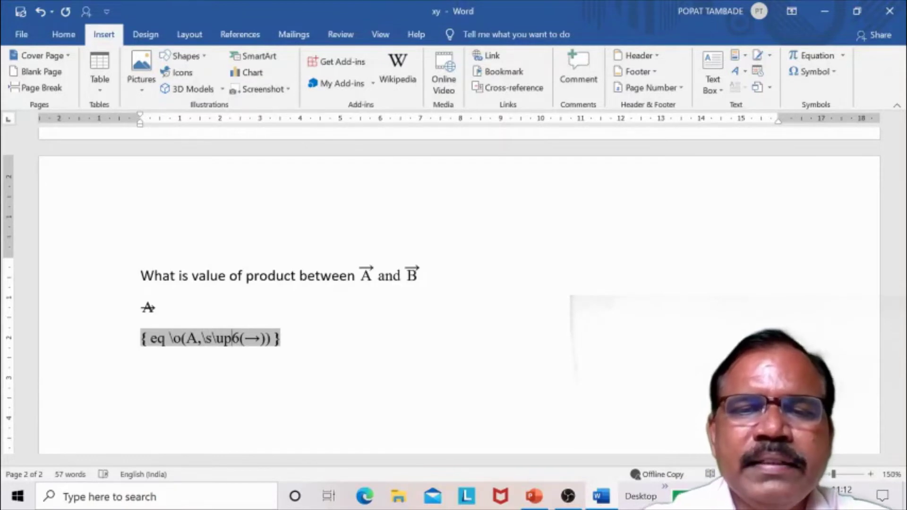
pyautogui.hotkey('shift', 'F9')
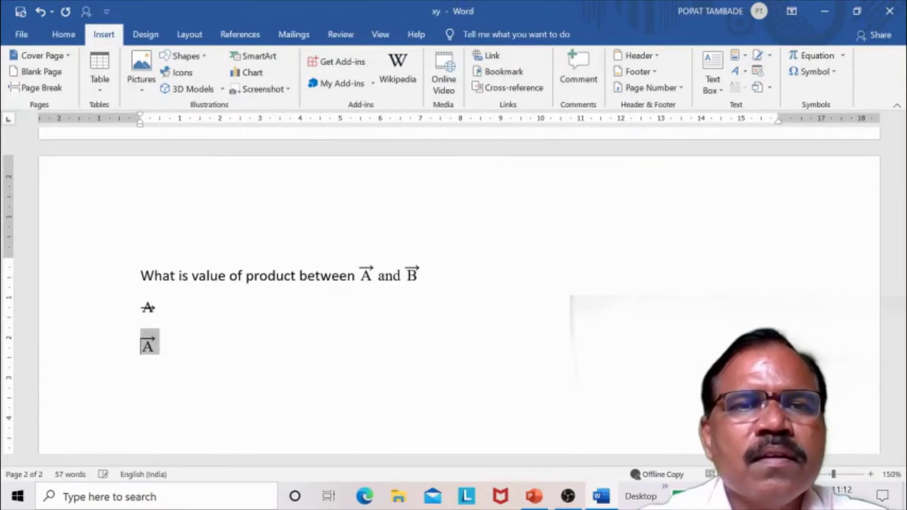
pyautogui.hotkey('shift', 'F9')
pyautogui.hotkey('shift', 'F9')
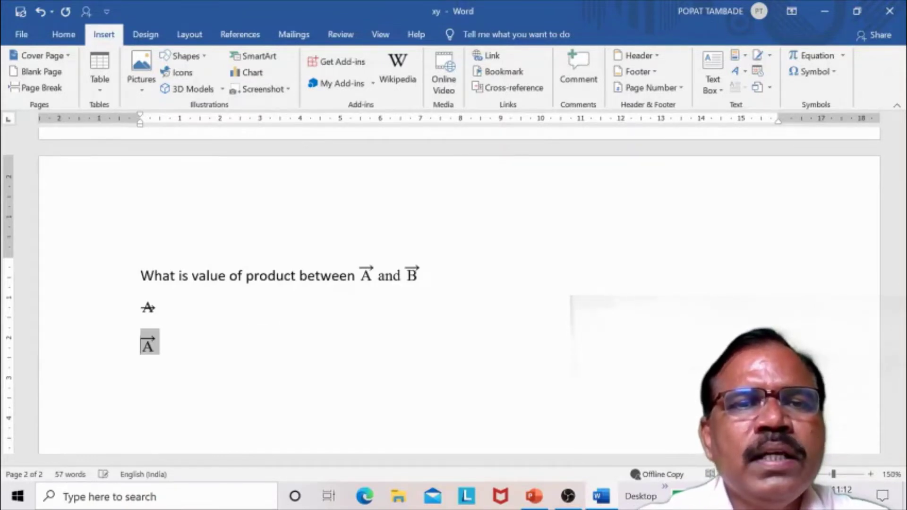
# Step: Add an equals sign after the vector A on the last line and insert an empty field after it
pyautogui.click(161, 346)
pyautogui.write('=')
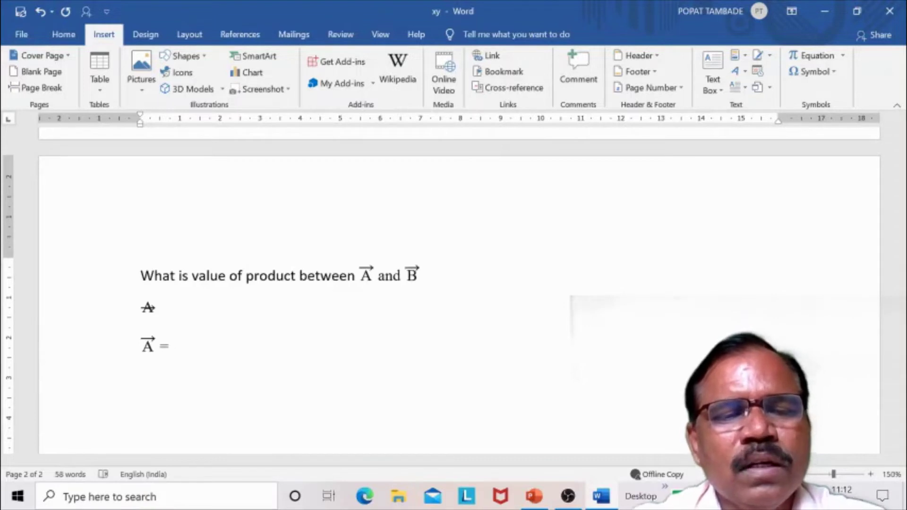
pyautogui.write('{}')
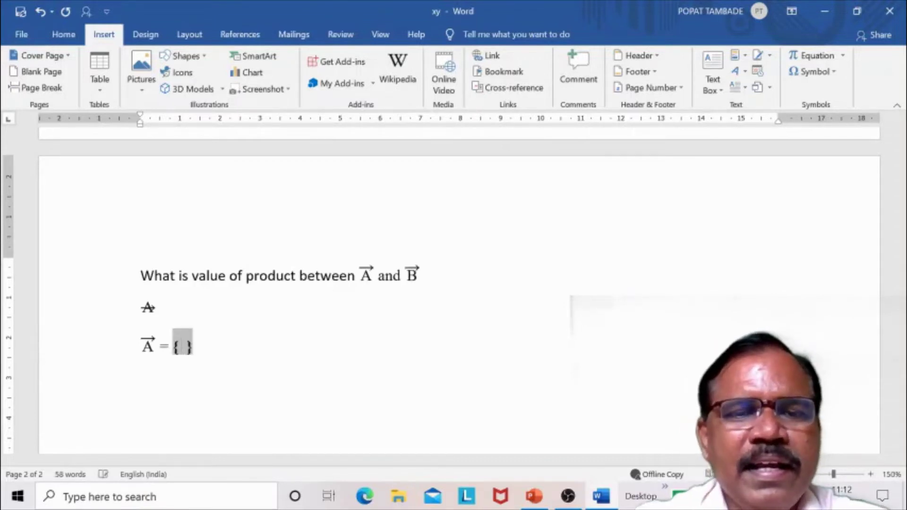
# Step: Enter eq \o(i,\s\up6(^)) in the field, followed by A with subscript x and a plus sign
pyautogui.write('eq')
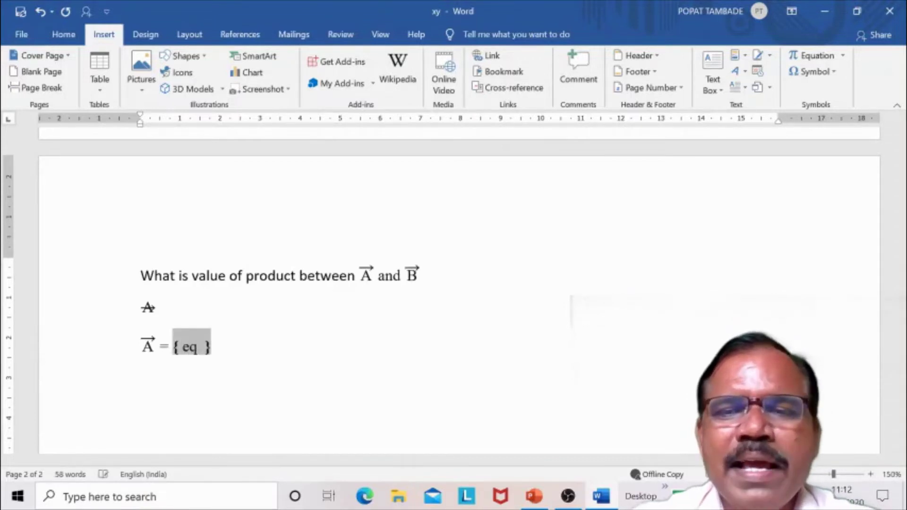
pyautogui.write(' \\o ')
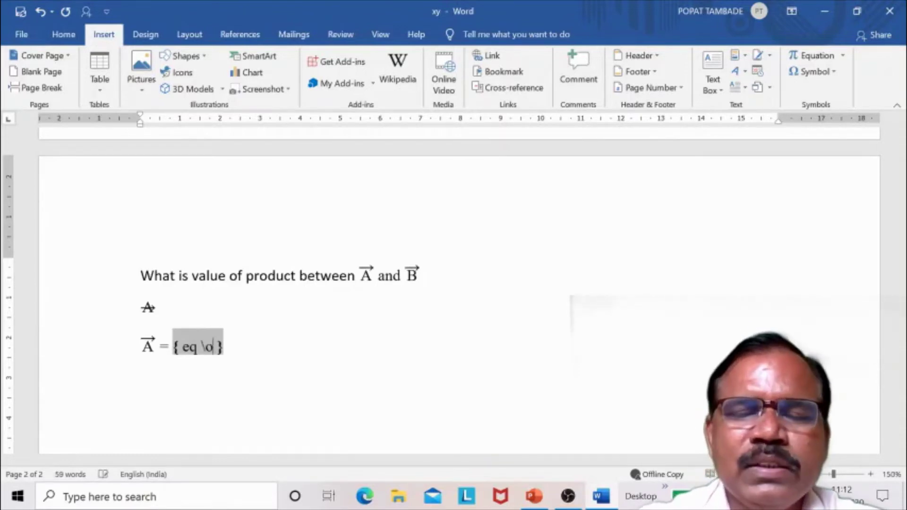
pyautogui.write('(')
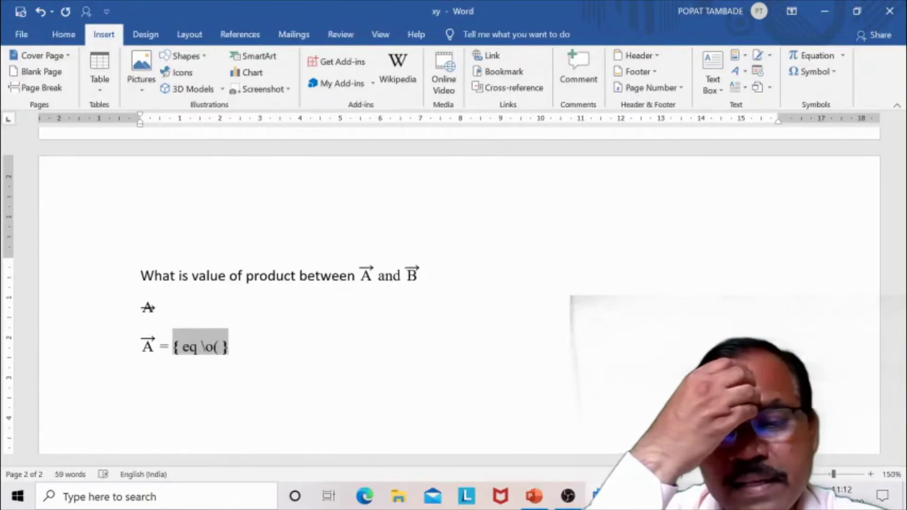
pyautogui.write('i,')
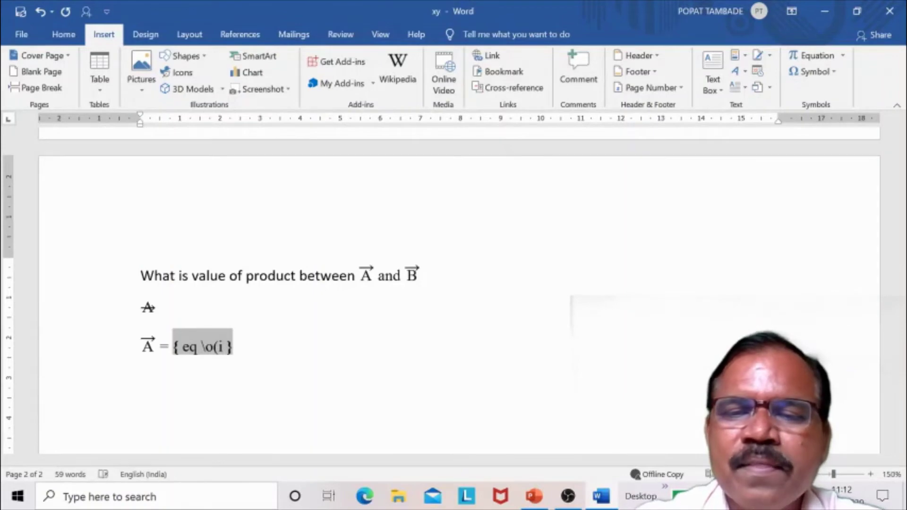
pyautogui.write('\\s\\')
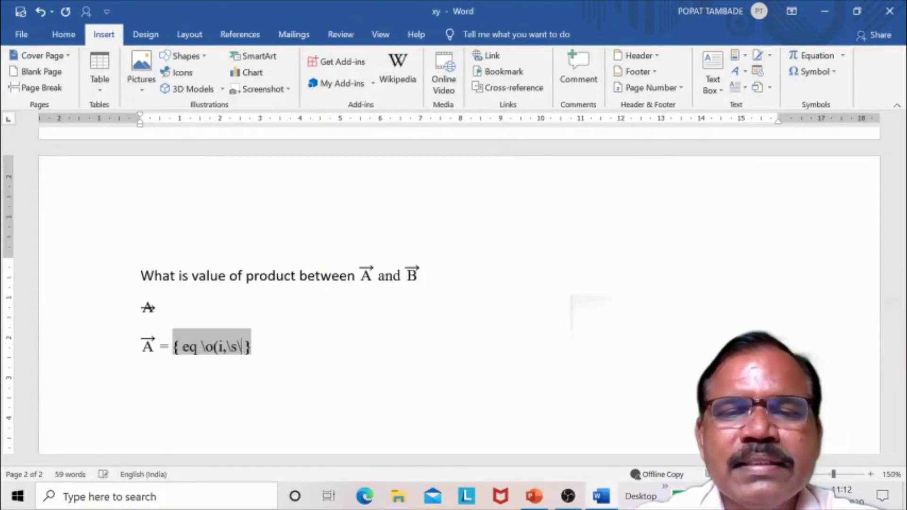
pyautogui.write('up')
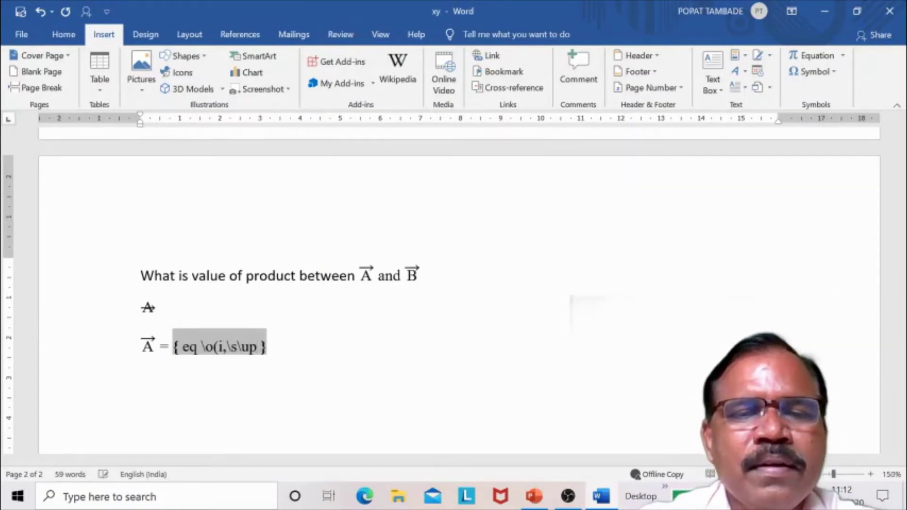
pyautogui.write('6')
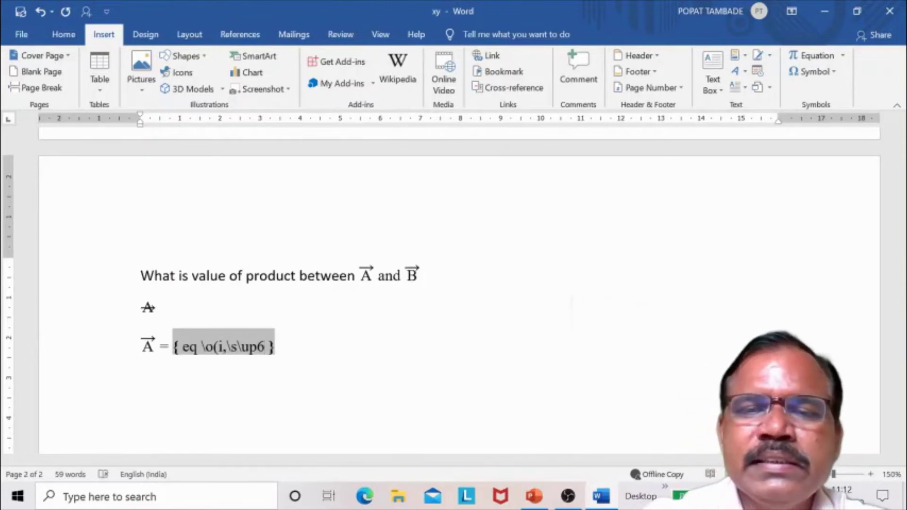
pyautogui.write('(^')
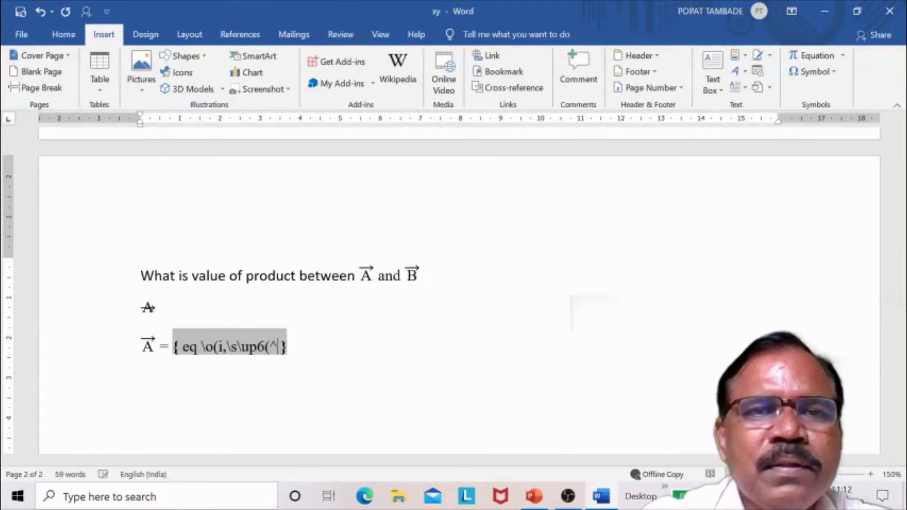
pyautogui.write(')')
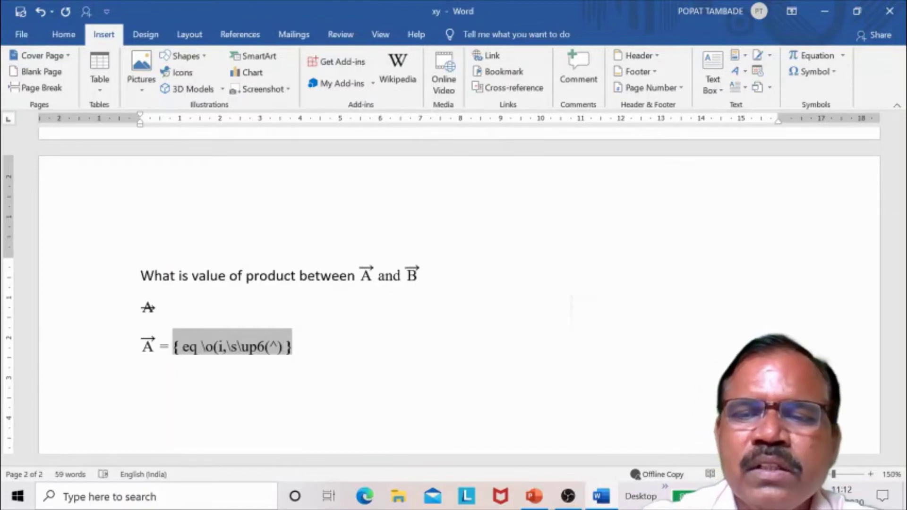
pyautogui.write(')')
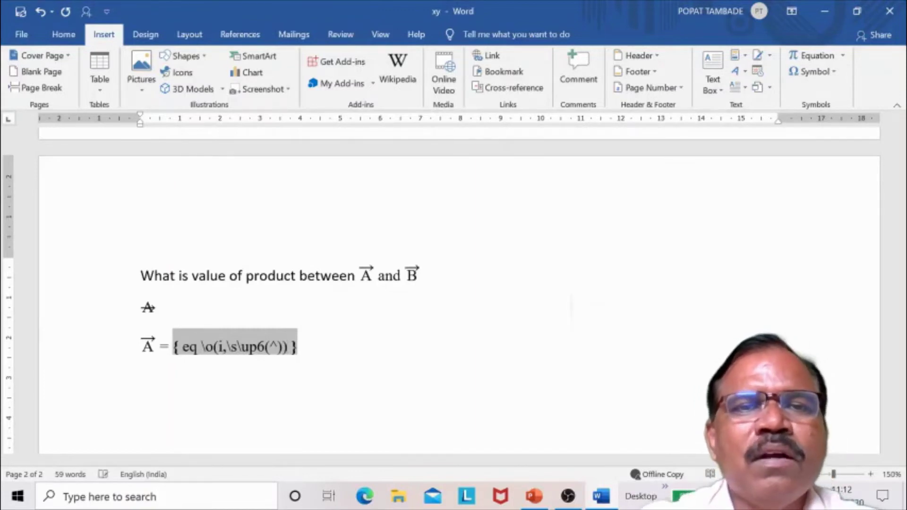
pyautogui.write('A')
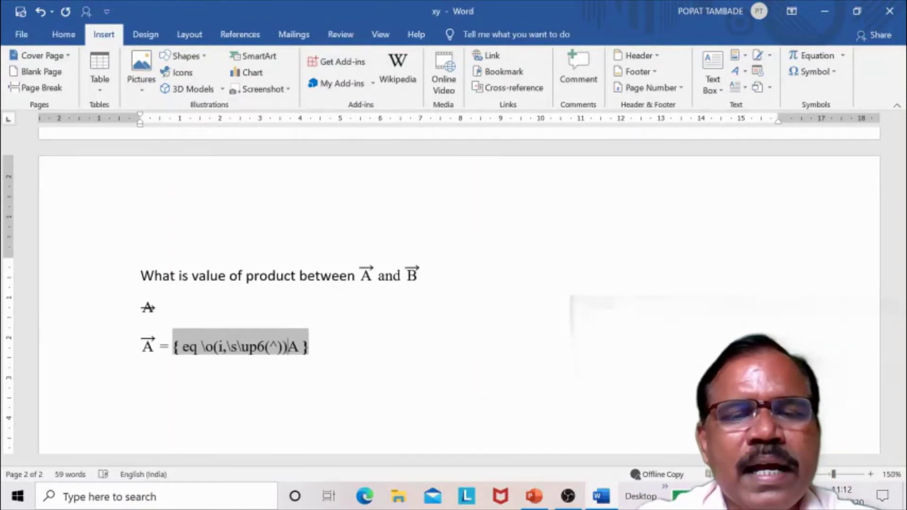
pyautogui.write('x + ')
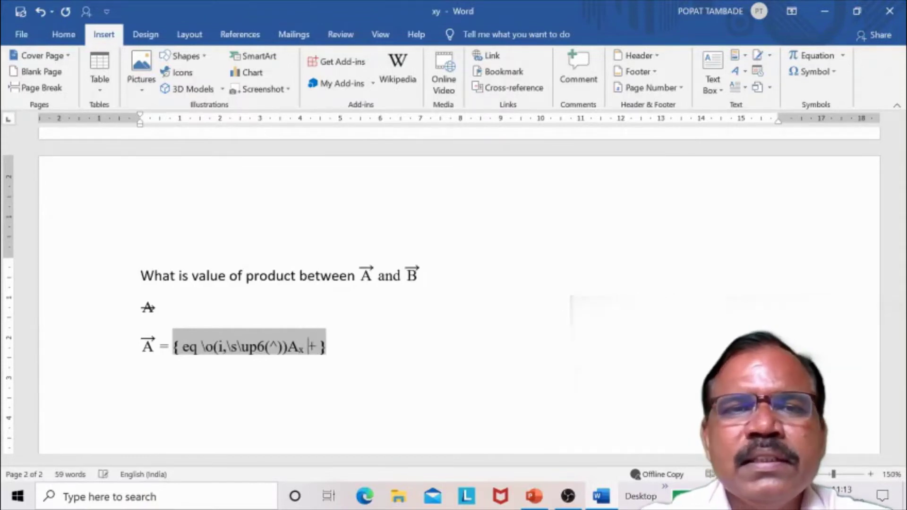
# Step: Append \o(j,\s\up6(^)) to the field code, followed by A with subscript y and a plus sign
pyautogui.write('\\o( ')
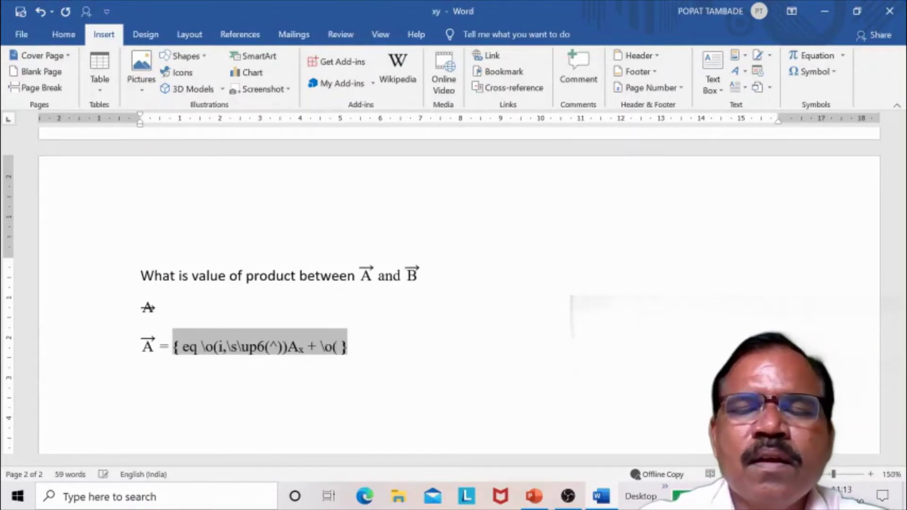
pyautogui.write('j,')
pyautogui.write('\\s')
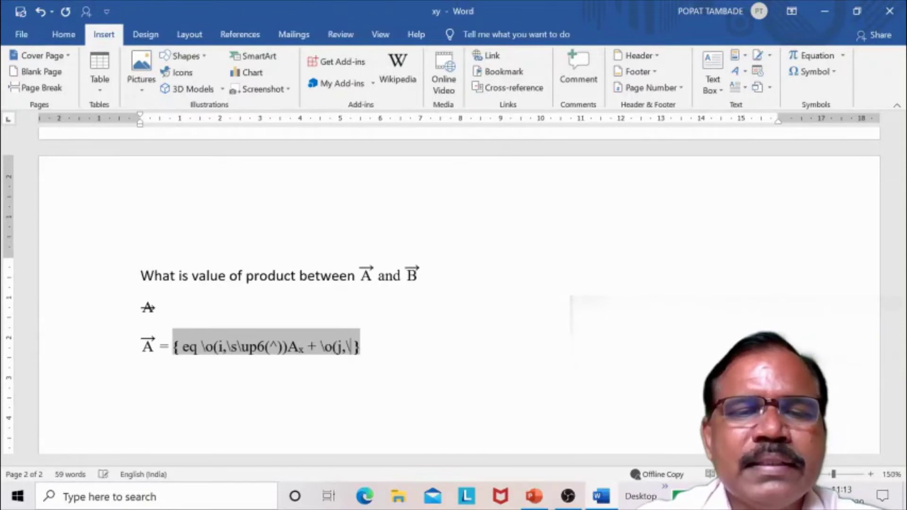
pyautogui.write('\\up6')
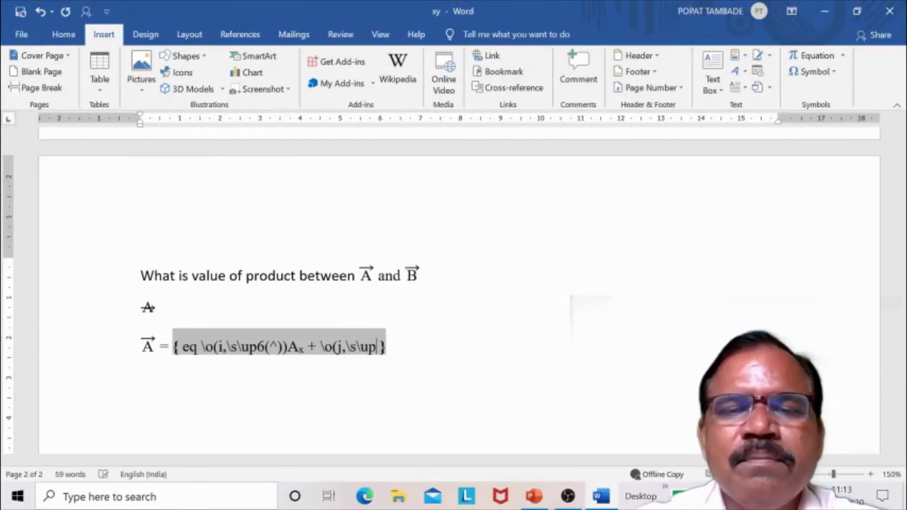
pyautogui.write('(')
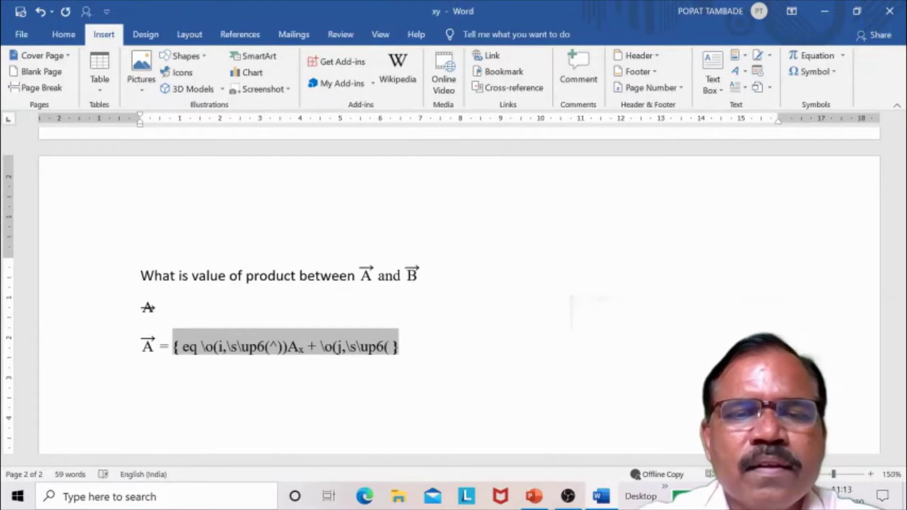
pyautogui.write('^')
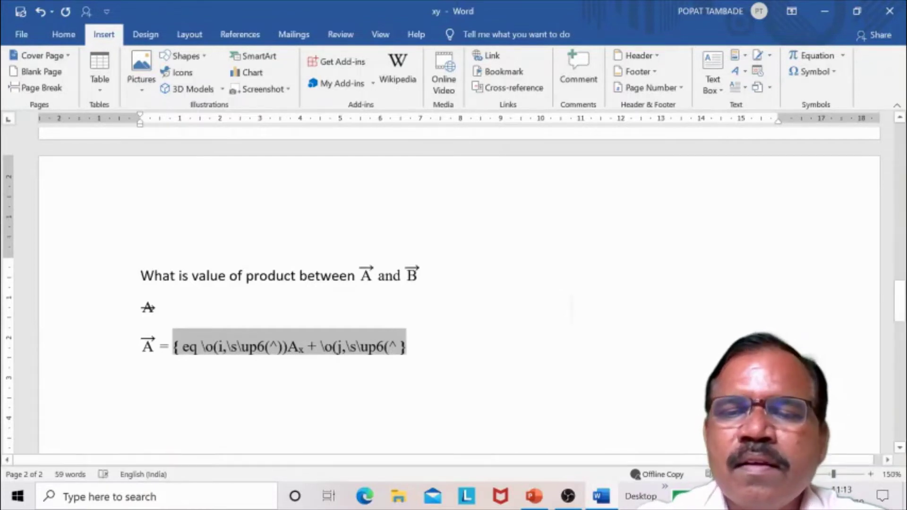
pyautogui.write('))')
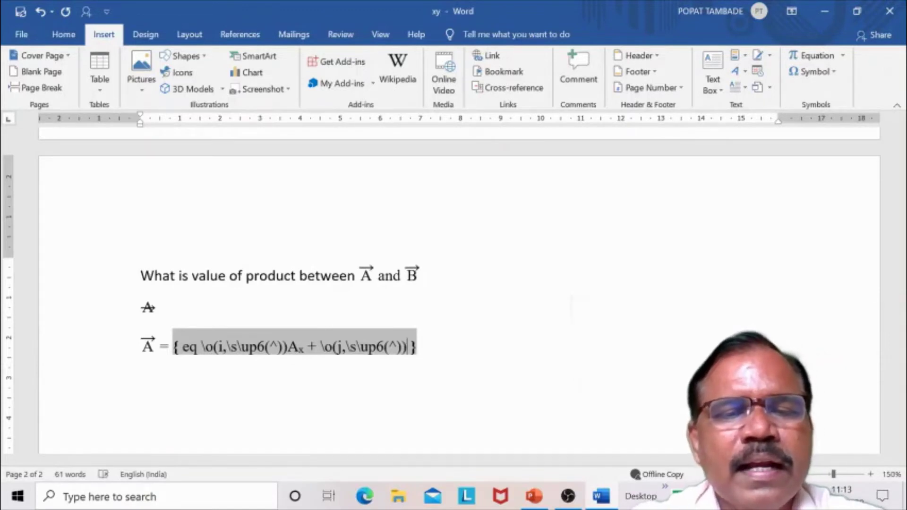
pyautogui.write('A')
pyautogui.hotkey('ctrl', '=')
pyautogui.write('y')
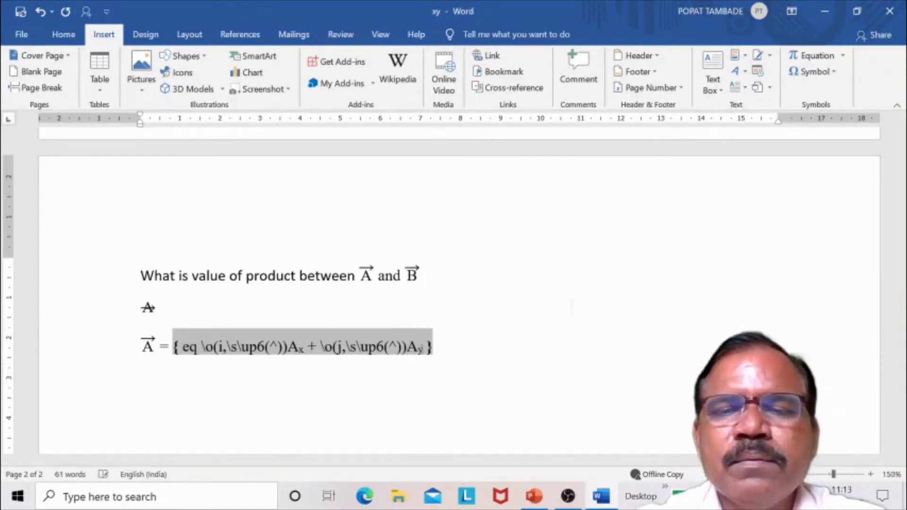
pyautogui.hotkey('ctrl', '=')
pyautogui.write('+ ')
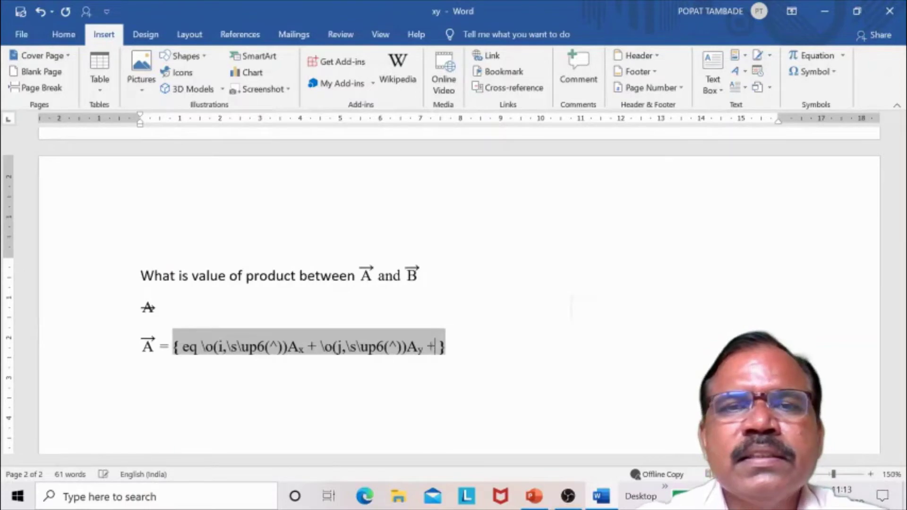
# Step: Append \o(k,\s\up6(^)) to the field code, followed by A with subscript z
pyautogui.write('\\o( ')
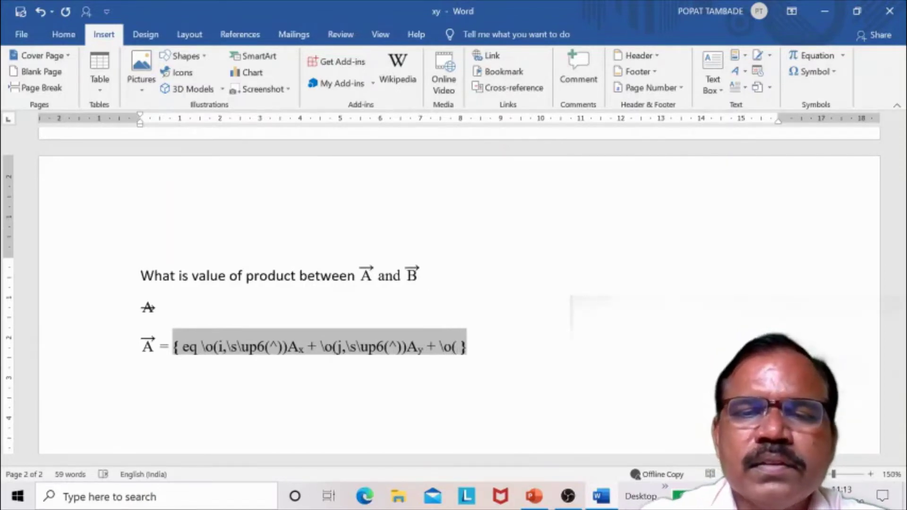
pyautogui.write('k,')
pyautogui.write('\\s\\')
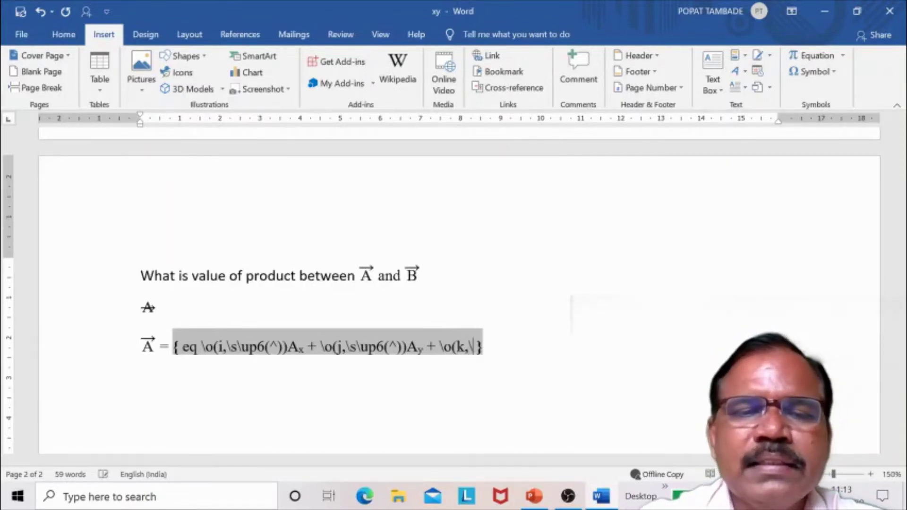
pyautogui.write('up6')
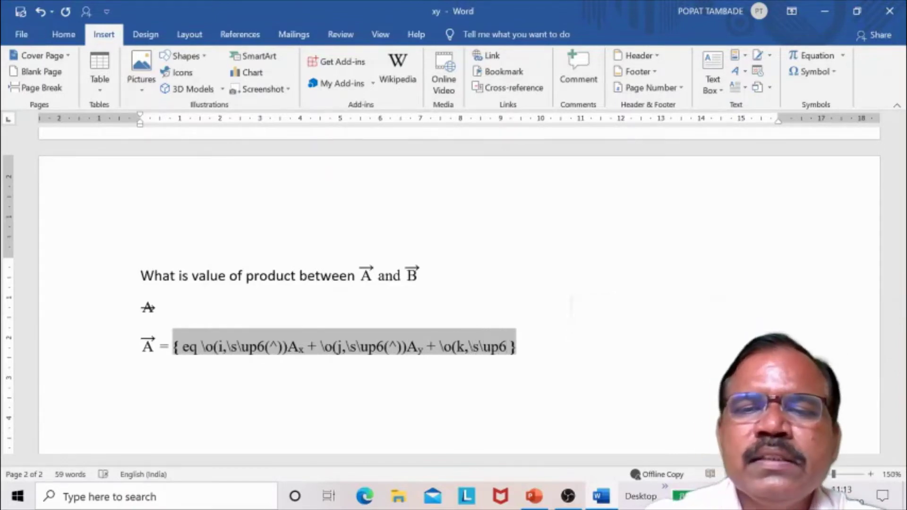
pyautogui.write('(')
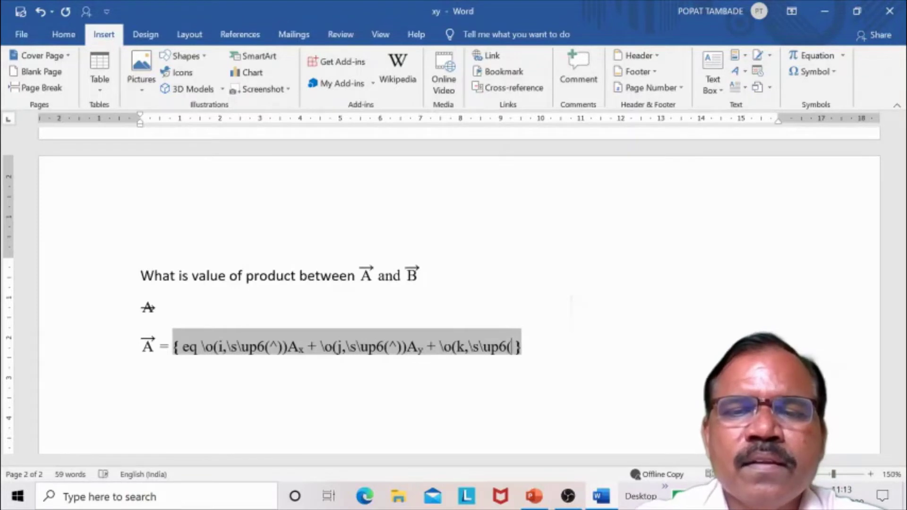
pyautogui.write('^')
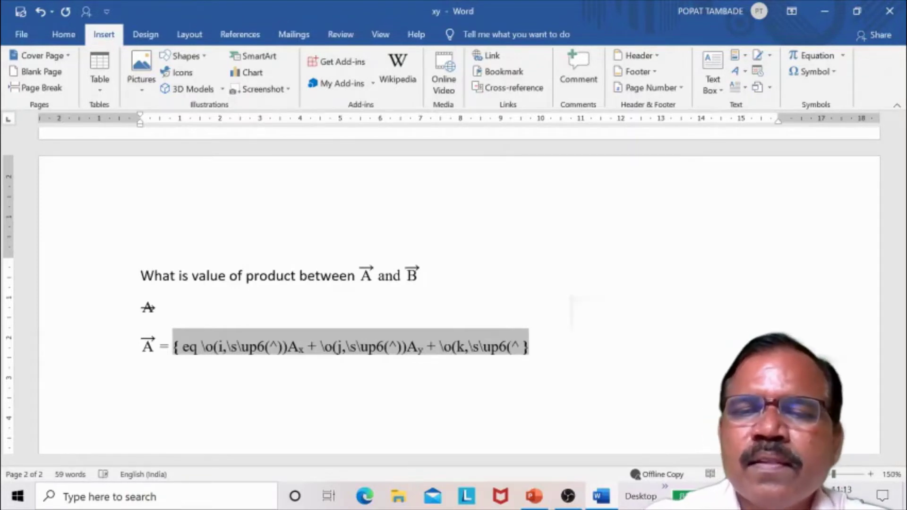
pyautogui.write('))')
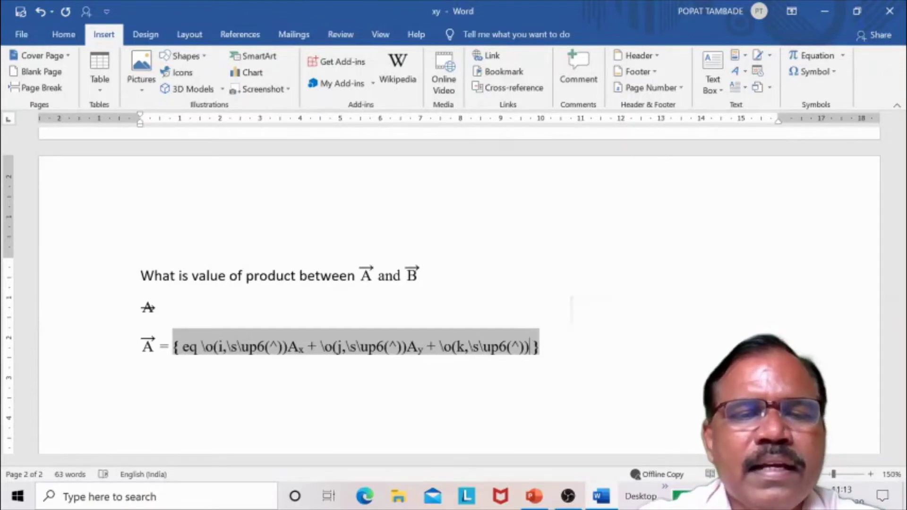
pyautogui.write('Az')
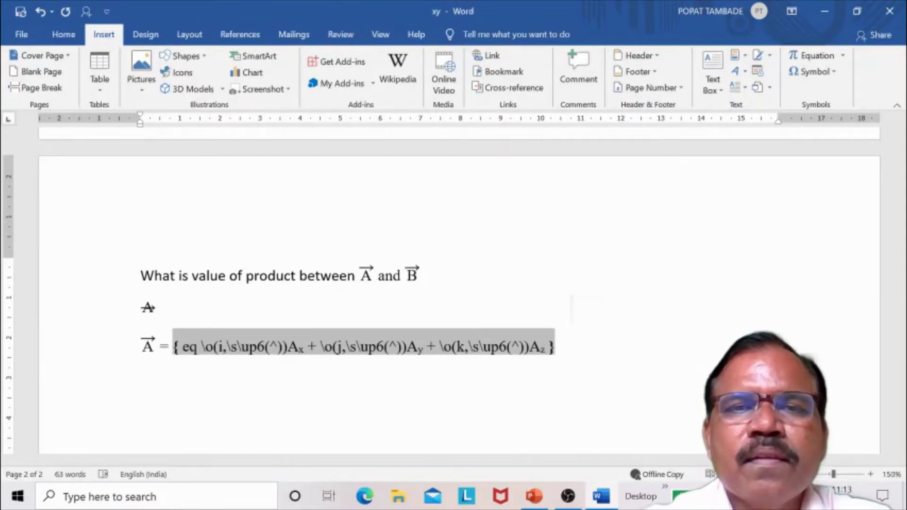
# Step: Display the field's result in place of its code and start a new line after the vector equation
pyautogui.hotkey('shift', 'F9')
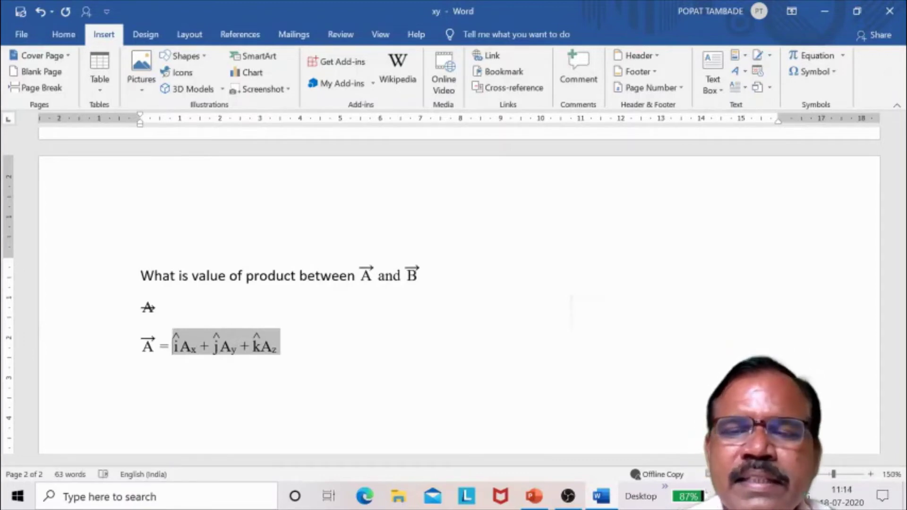
pyautogui.click(280, 346)
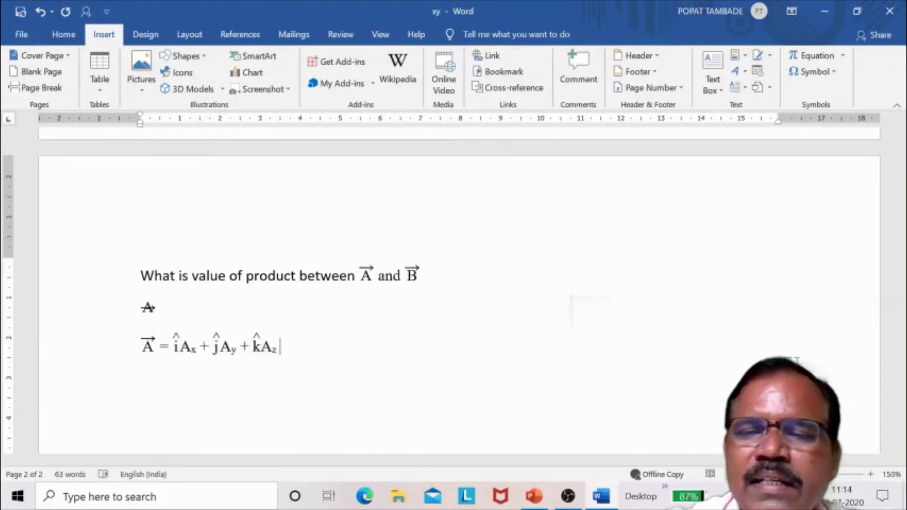
pyautogui.press('Return')
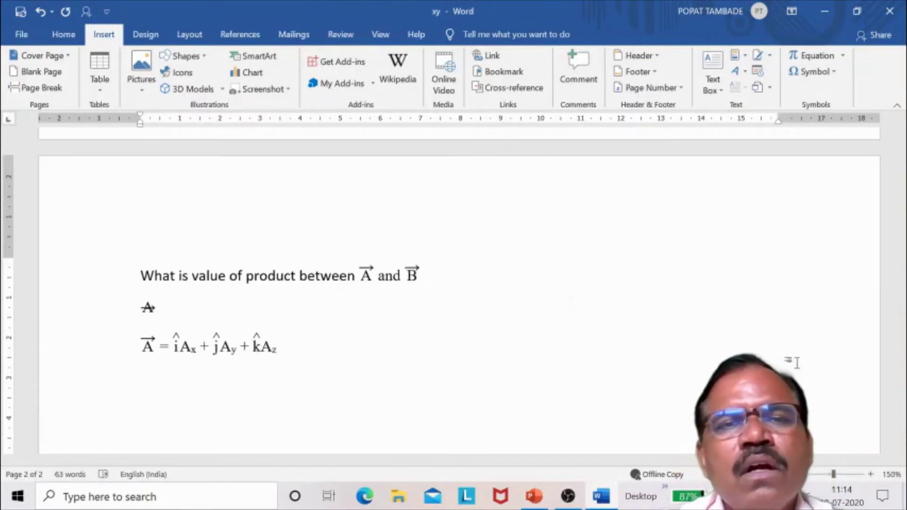
pyautogui.press('Up')
pyautogui.press('Right')
pyautogui.press('Right')
pyautogui.press('Right')
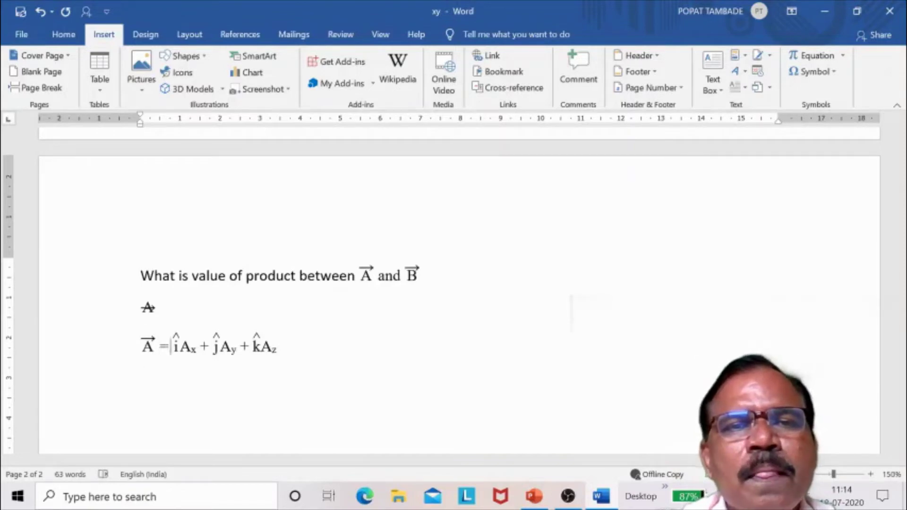
pyautogui.press('Down')
pyautogui.press('Down')
pyautogui.press('Up')
pyautogui.press('Up')
pyautogui.press('Up')
pyautogui.press('End')
pyautogui.press('Down')
pyautogui.press('Down')
pyautogui.press('Up')
pyautogui.press('Right')
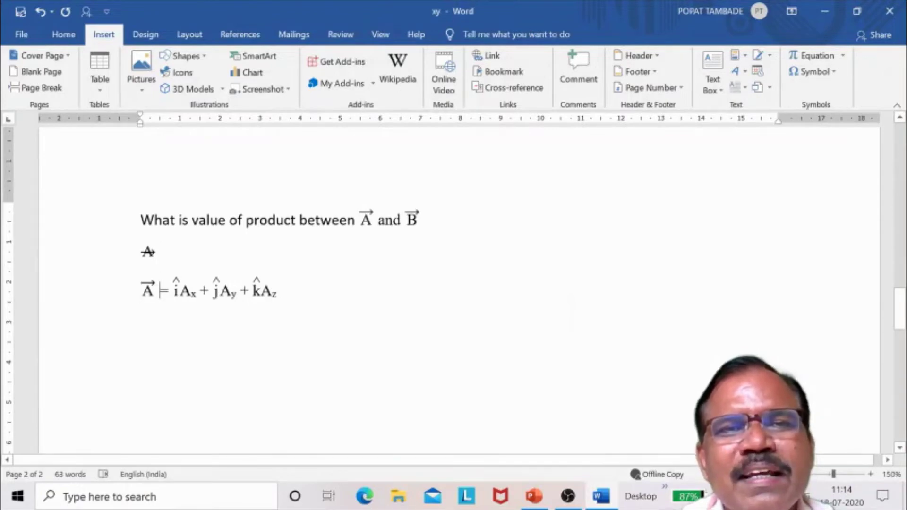
pyautogui.click(789, 361)
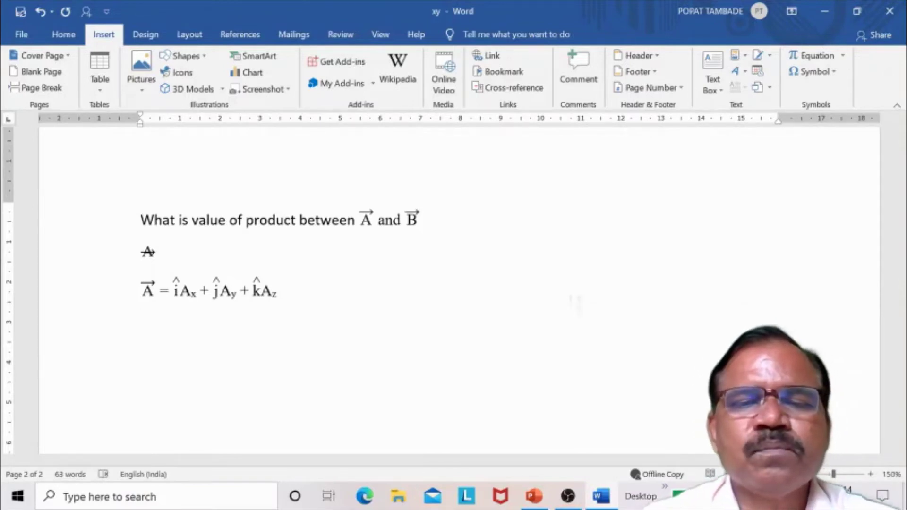
pyautogui.write('C')
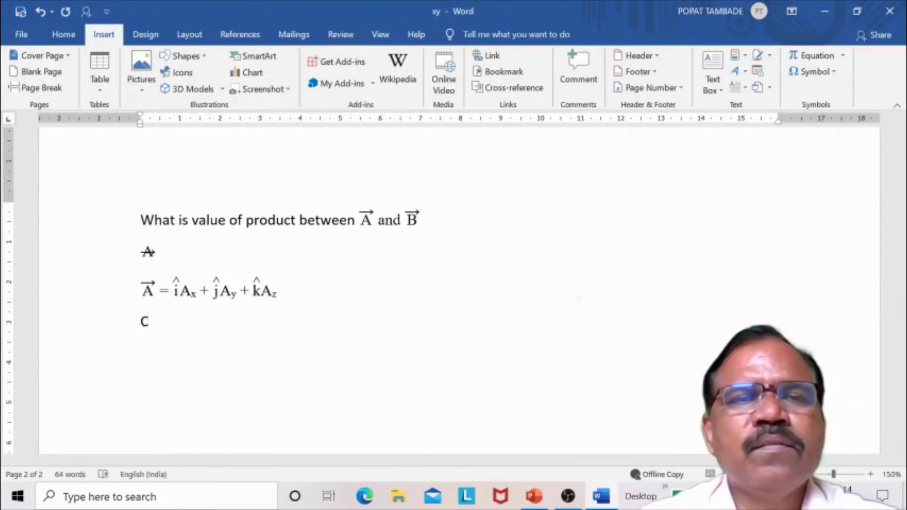
pyautogui.press('BackSpace')
pyautogui.press('Return')
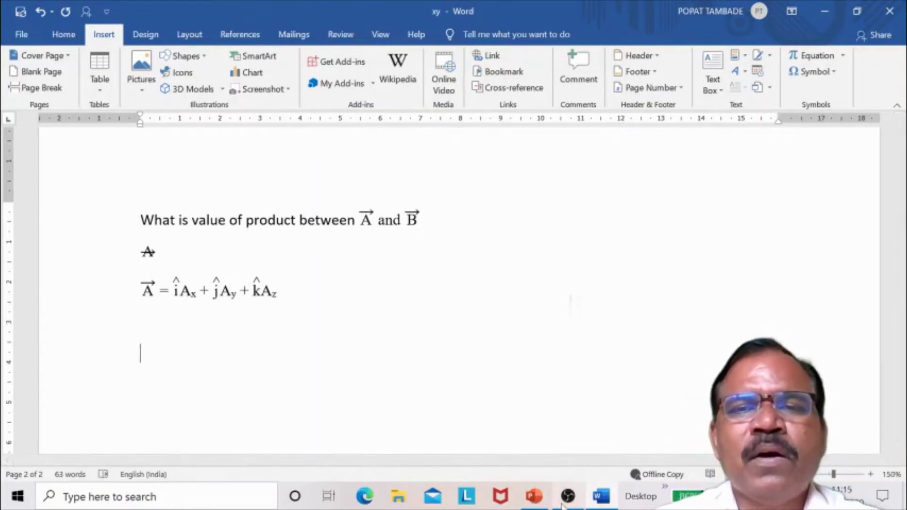
pyautogui.moveTo(567, 495)
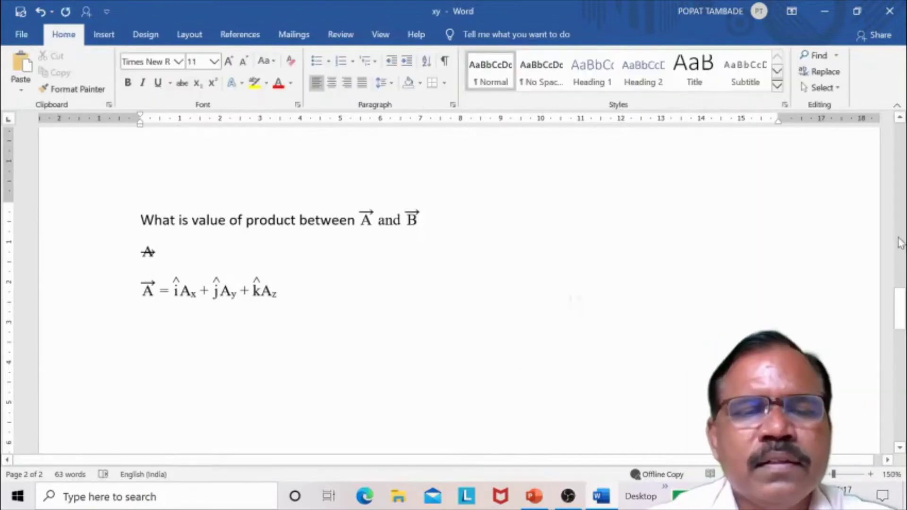
# Step: Insert a field below the vector equation containing eq CH with subscript 3, followed by a long dash as the bond
pyautogui.hotkey('ctrl', 'F9')
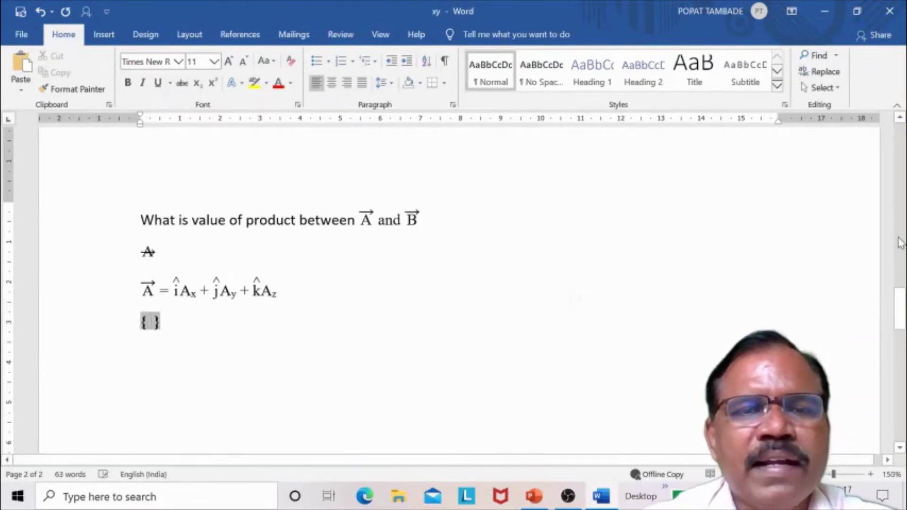
pyautogui.write('eq  ')
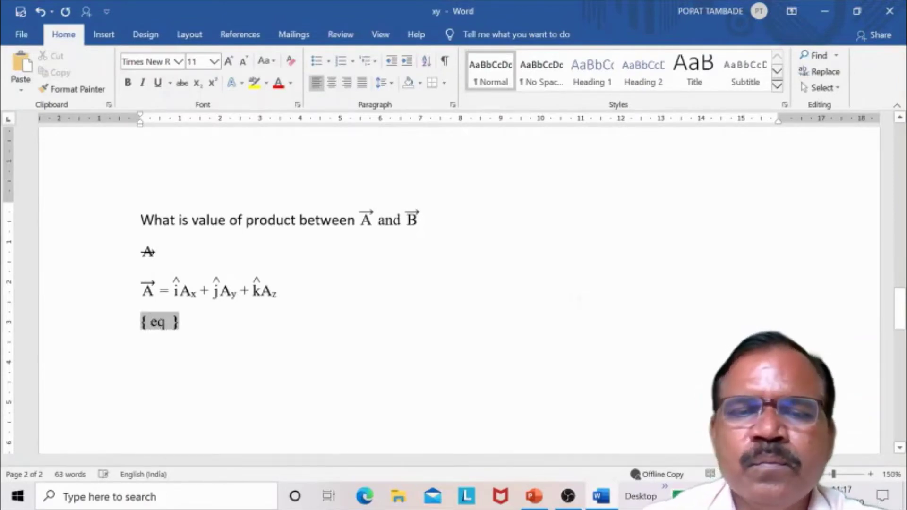
pyautogui.write('CH')
pyautogui.hotkey('ctrl', '=')
pyautogui.write('3')
pyautogui.hotkey('ctrl', '=')
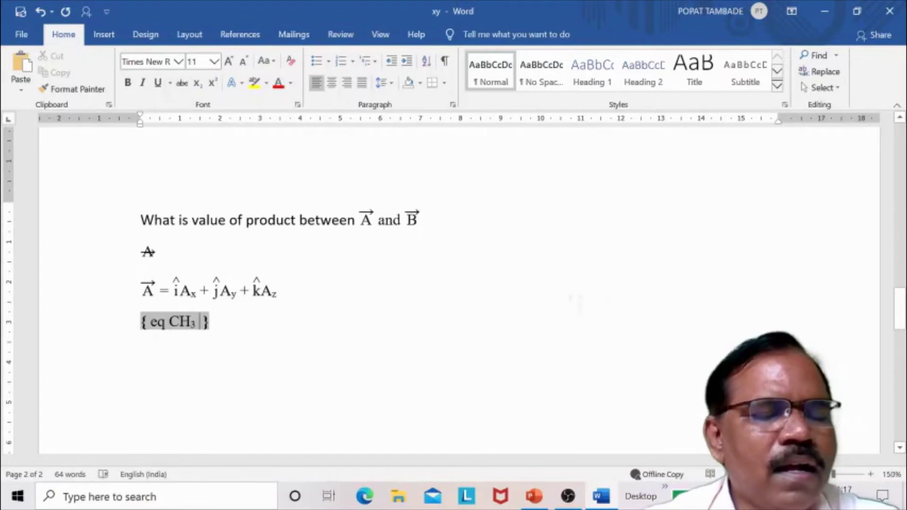
pyautogui.write('---')
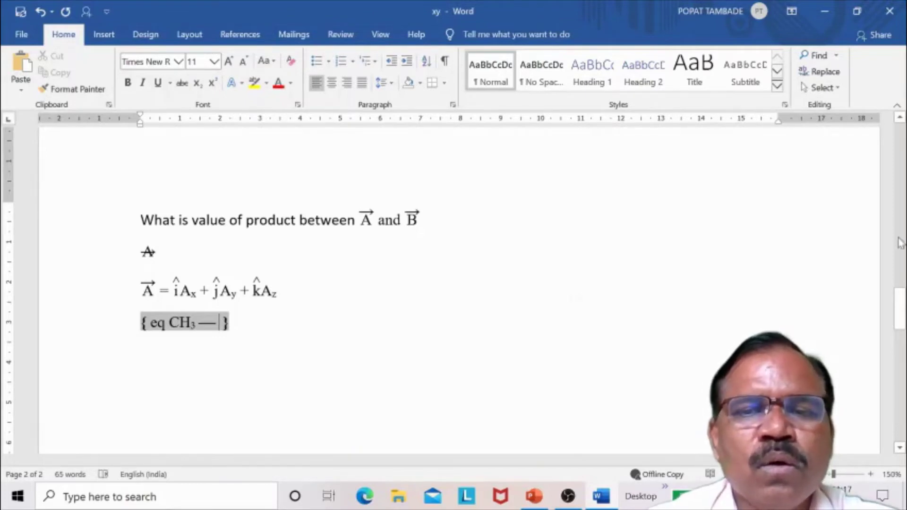
pyautogui.write('o')
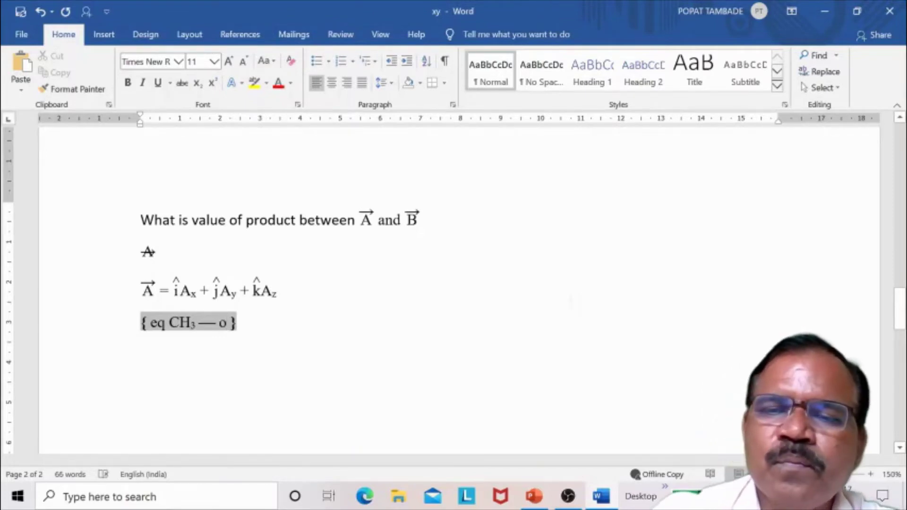
pyautogui.write('(')
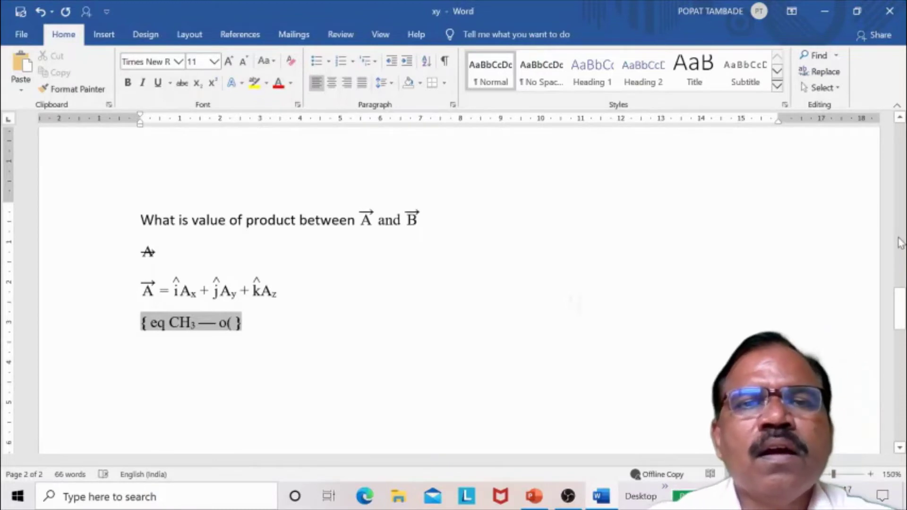
pyautogui.write('C,')
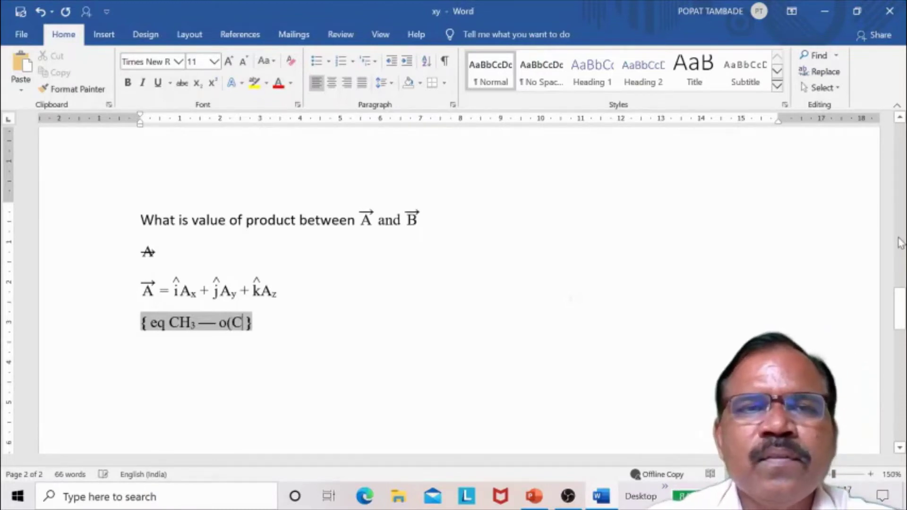
pyautogui.press('BackSpace')
pyautogui.press('BackSpace')
pyautogui.press('BackSpace')
pyautogui.press('BackSpace')
# Step: Append \o(C,\s\up6( to the field code after the dash
pyautogui.write('\\o')
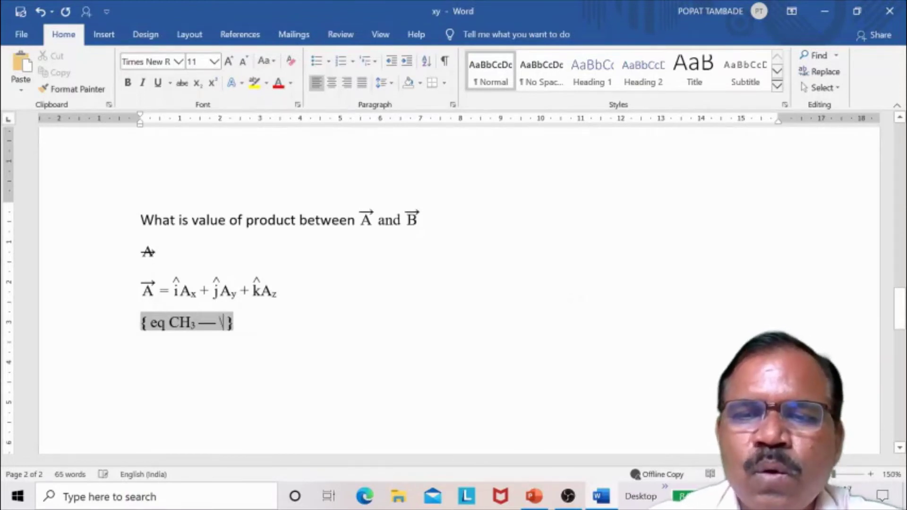
pyautogui.write('(')
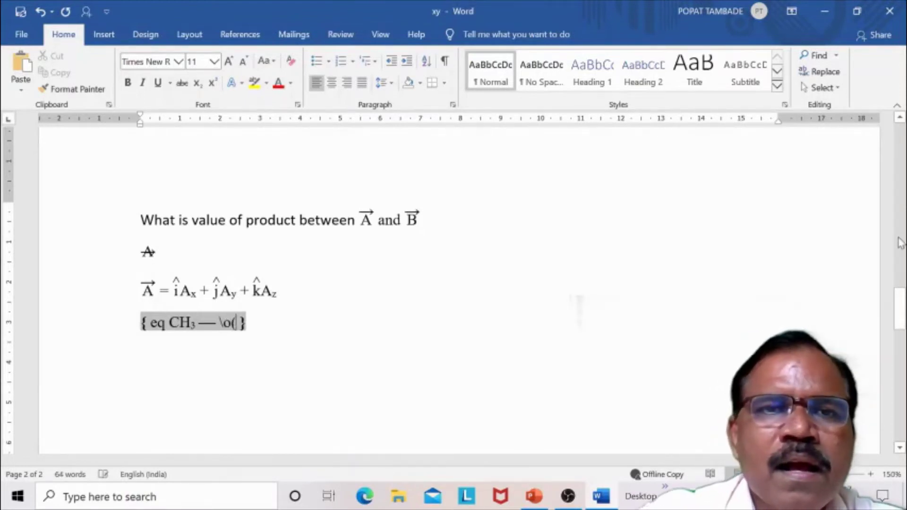
pyautogui.write('C')
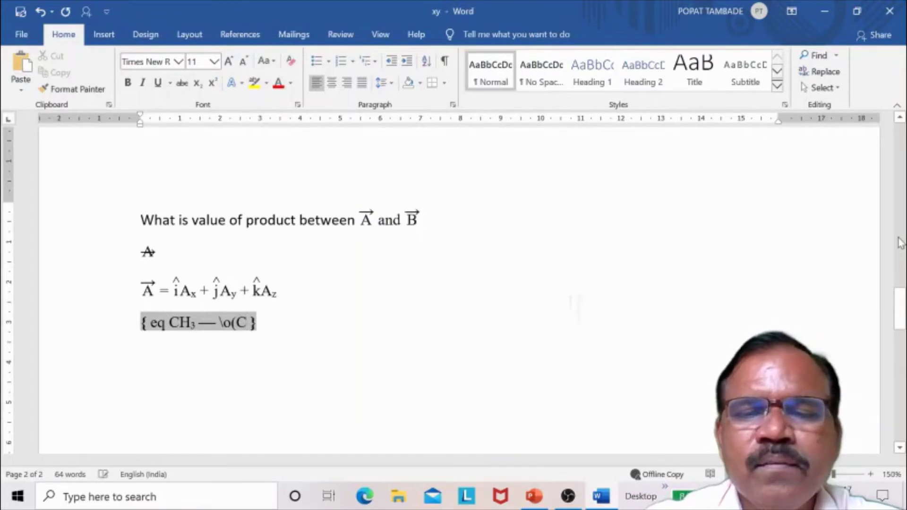
pyautogui.write(',\\s')
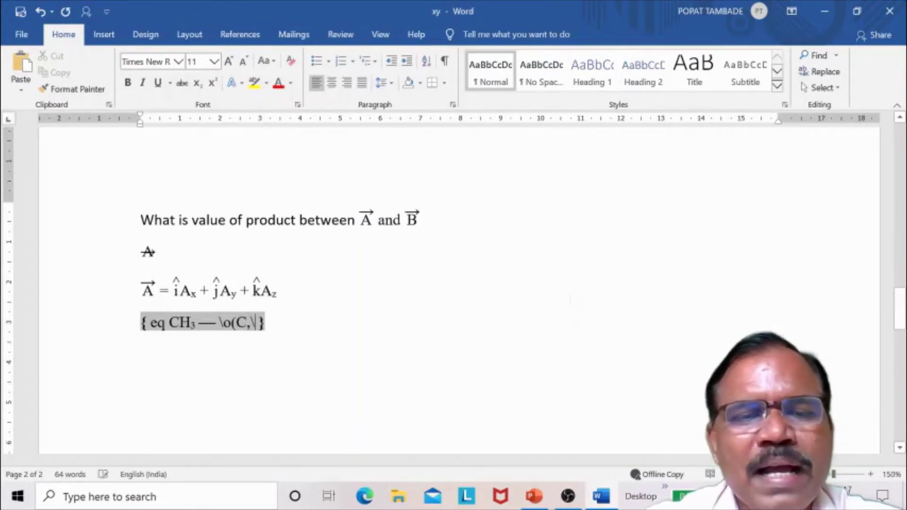
pyautogui.write('\\up6')
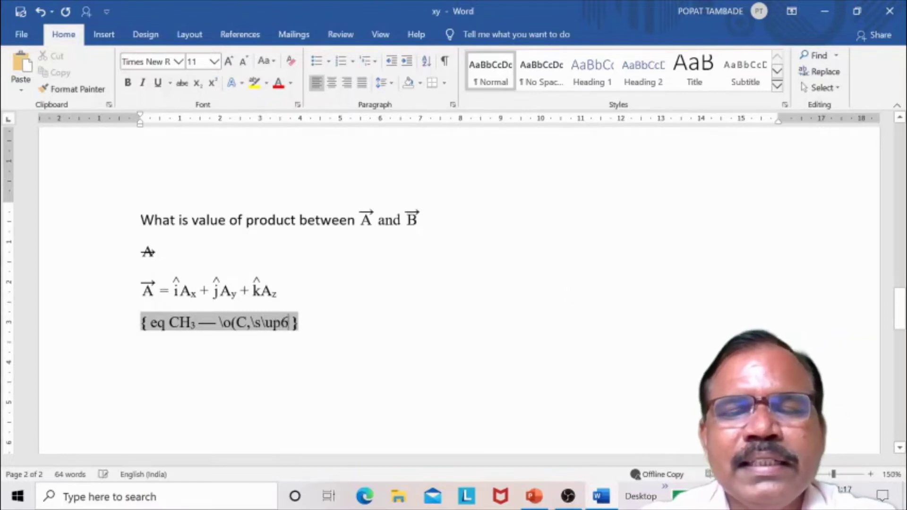
pyautogui.write('(')
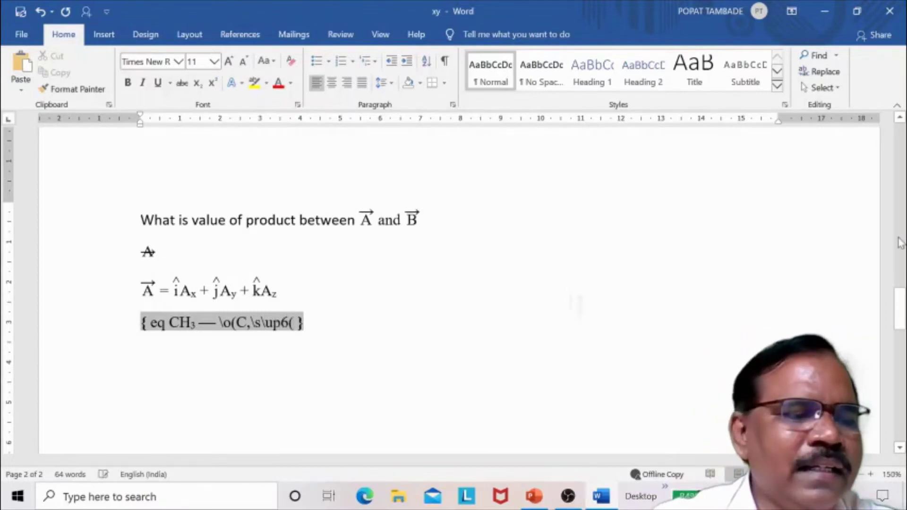
# Step: Enter a vertical bond symbol after \up6(, trying character code 01c1, close both parentheses and append —CH
pyautogui.write('01c1')
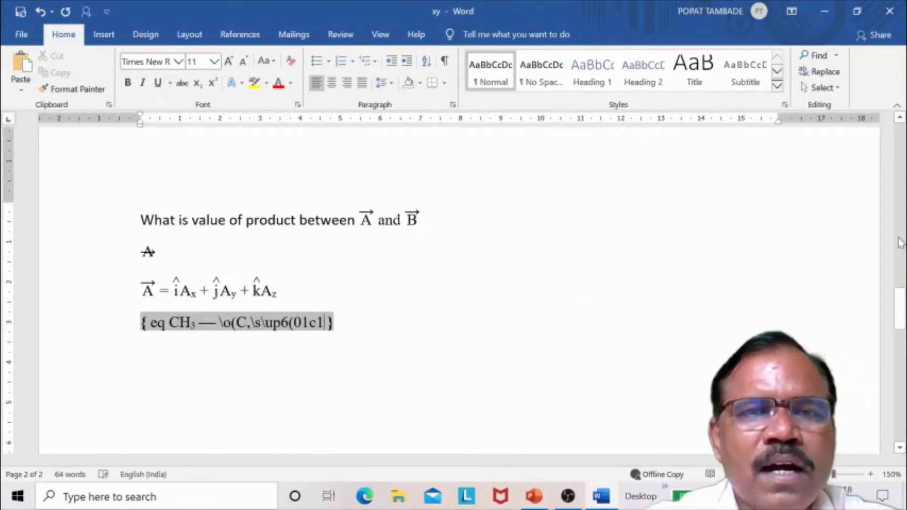
pyautogui.press('BackSpace')
pyautogui.press('BackSpace')
pyautogui.press('BackSpace')
pyautogui.press('BackSpace')
pyautogui.write('|')
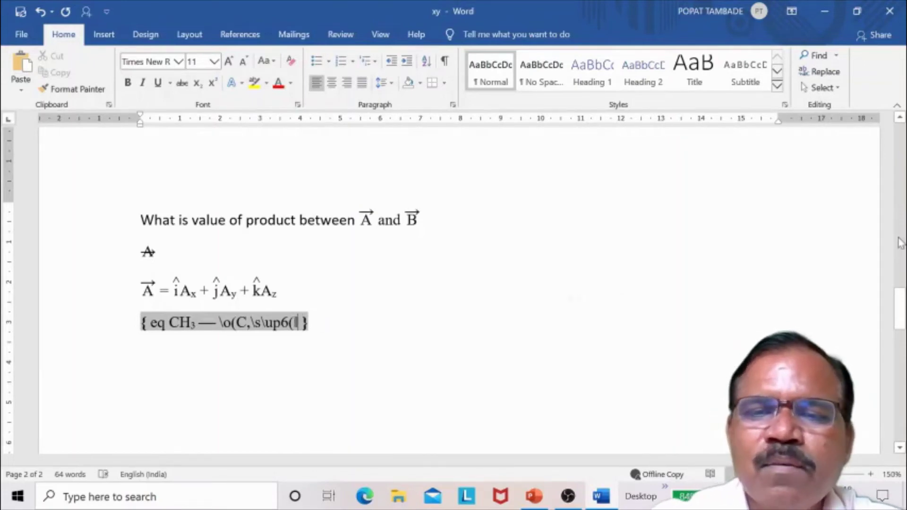
pyautogui.write(')')
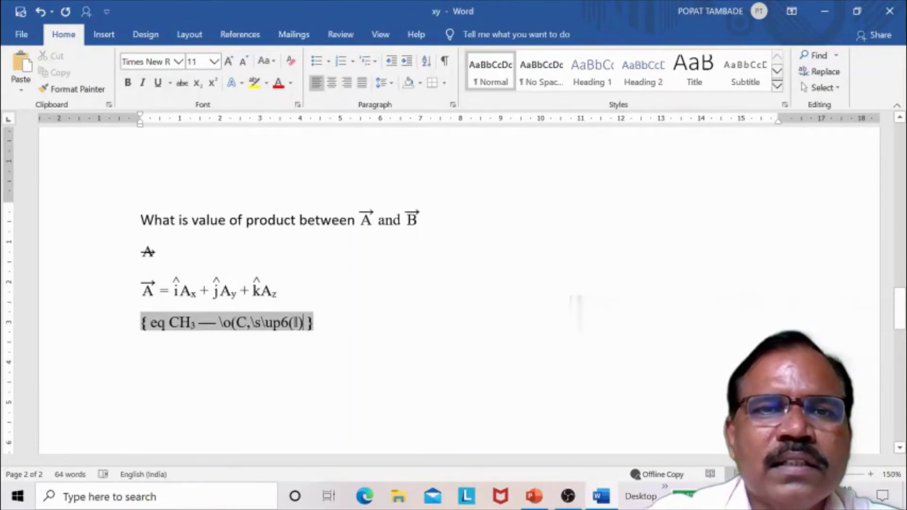
pyautogui.write(')')
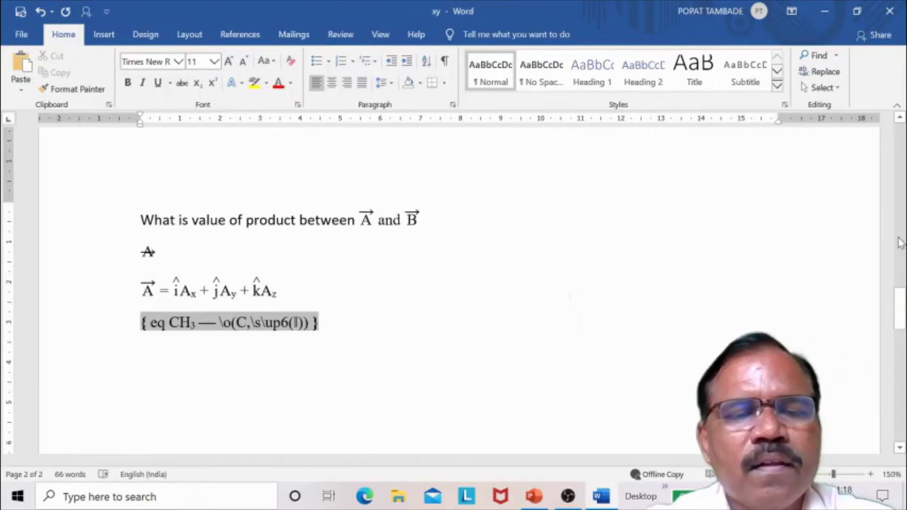
pyautogui.write('—CH')
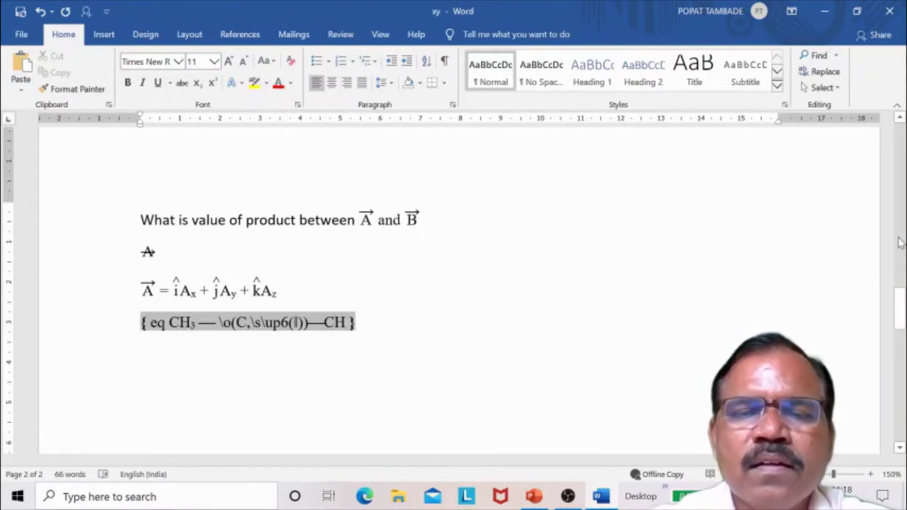
pyautogui.hotkey('ctrl', 'shift', '+')
pyautogui.write('3')
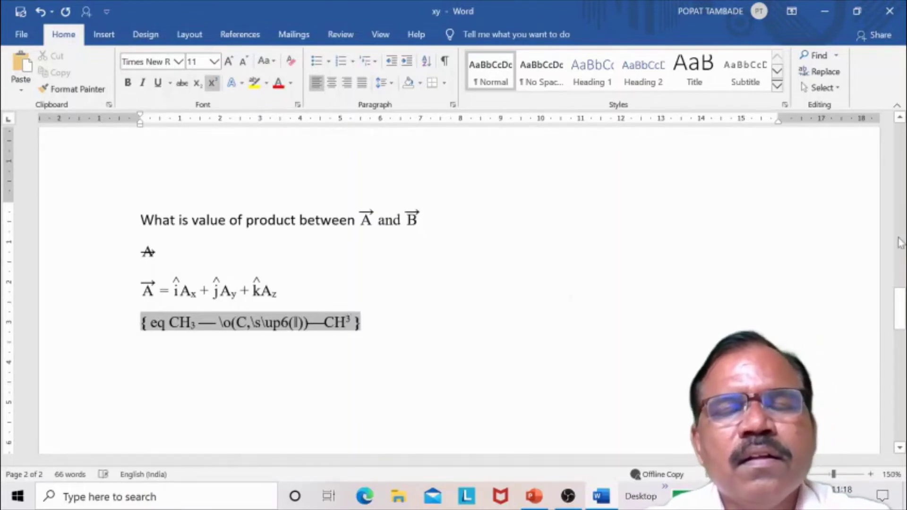
pyautogui.press('BackSpace')
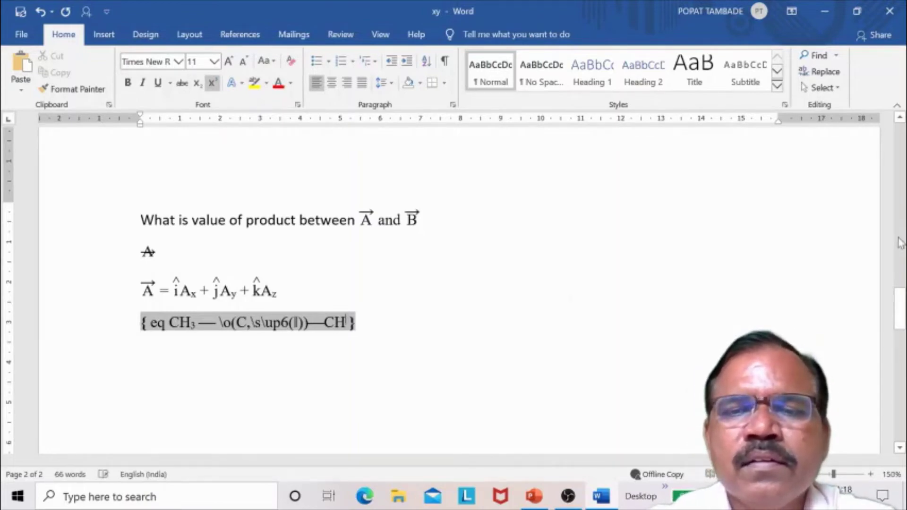
# Step: Add a subscript 3 to the final CH and display the field's result in place of its code
pyautogui.hotkey('ctrl', '=')
pyautogui.write('3')
pyautogui.hotkey('ctrl', '=')
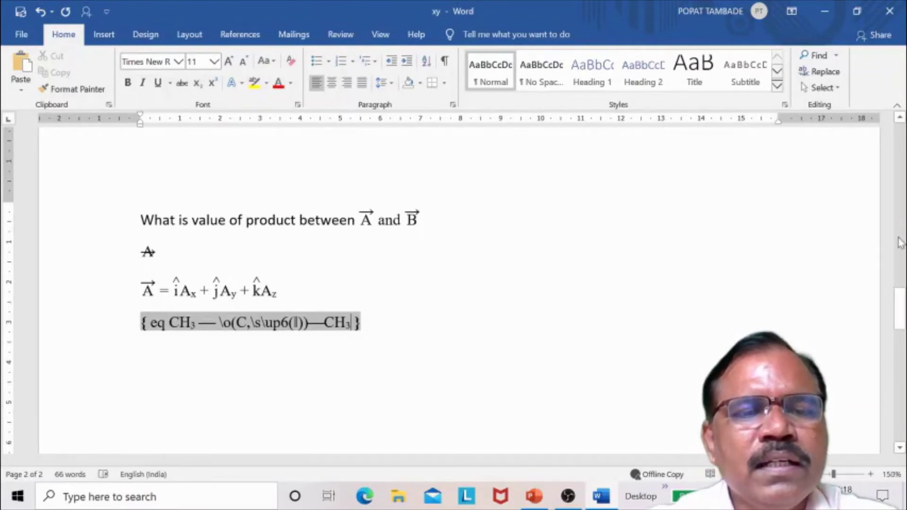
pyautogui.hotkey('shift', 'F9')
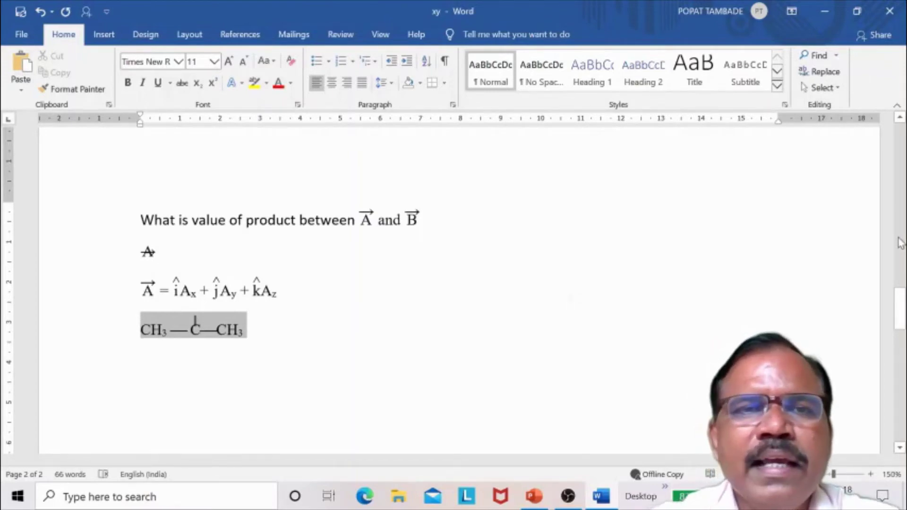
# Step: Show the chemical formula's field code again and set the raise amount of the bond symbol to \up8
pyautogui.press('Up')
pyautogui.press('Down')
pyautogui.press('Down')
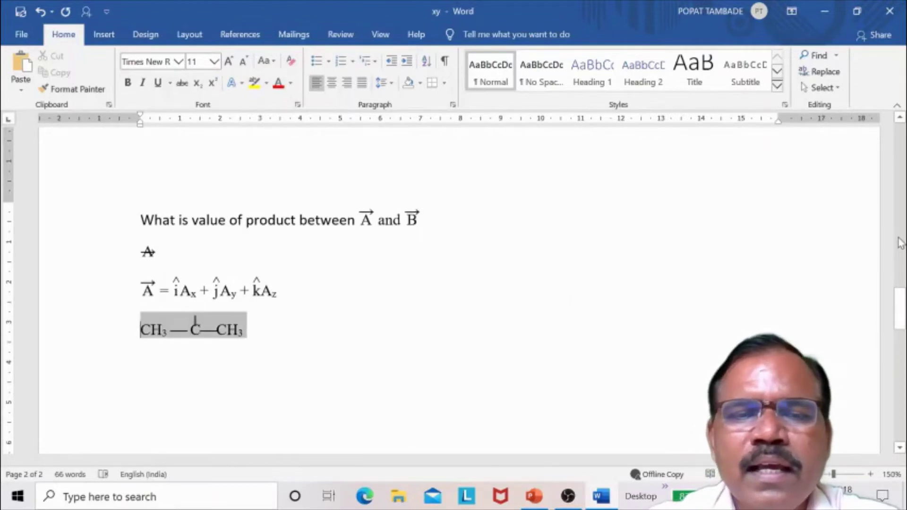
pyautogui.press('Up')
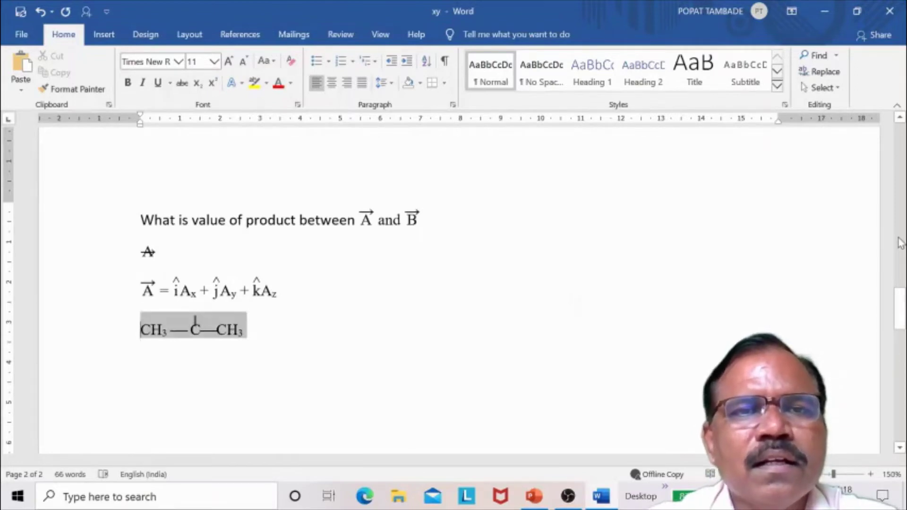
pyautogui.hotkey('shift', 'F9')
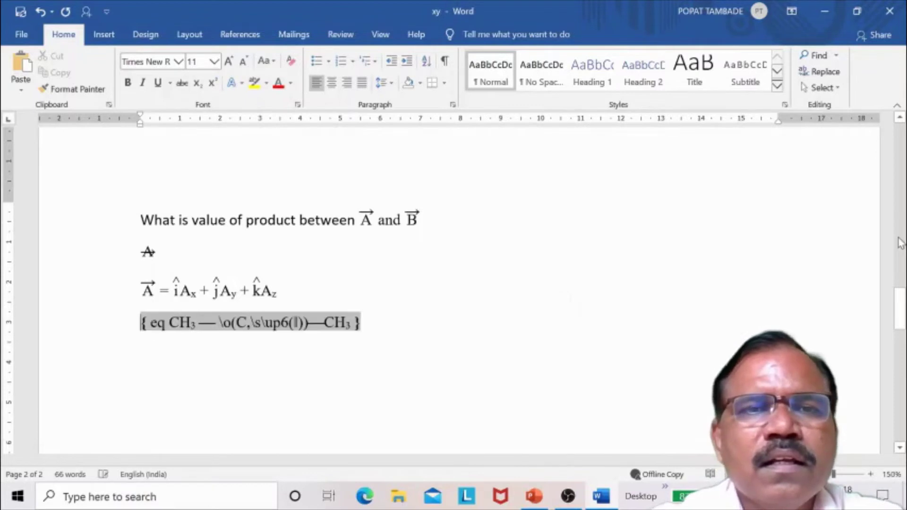
pyautogui.press('Right')
pyautogui.press('Right')
pyautogui.press('Right')
pyautogui.press('Right')
pyautogui.press('Right')
pyautogui.press('Right')
pyautogui.press('Right')
pyautogui.press('Right')
pyautogui.press('Right')
pyautogui.press('Right')
pyautogui.press('Right')
pyautogui.press('Right')
pyautogui.press('Right')
pyautogui.press('Right')
pyautogui.press('Right')
pyautogui.press('Right')
pyautogui.press('Right')
pyautogui.press('Right')
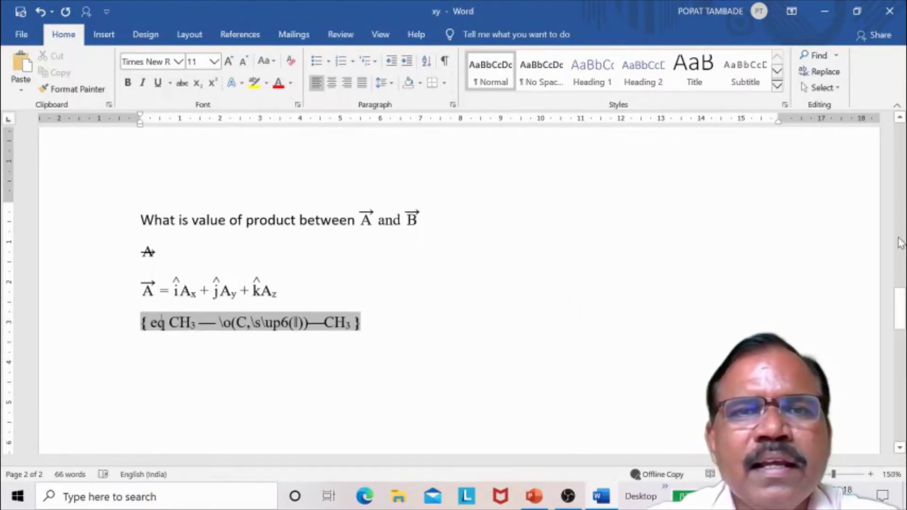
pyautogui.press('Right')
pyautogui.press('Right')
pyautogui.press('Right')
pyautogui.press('Right')
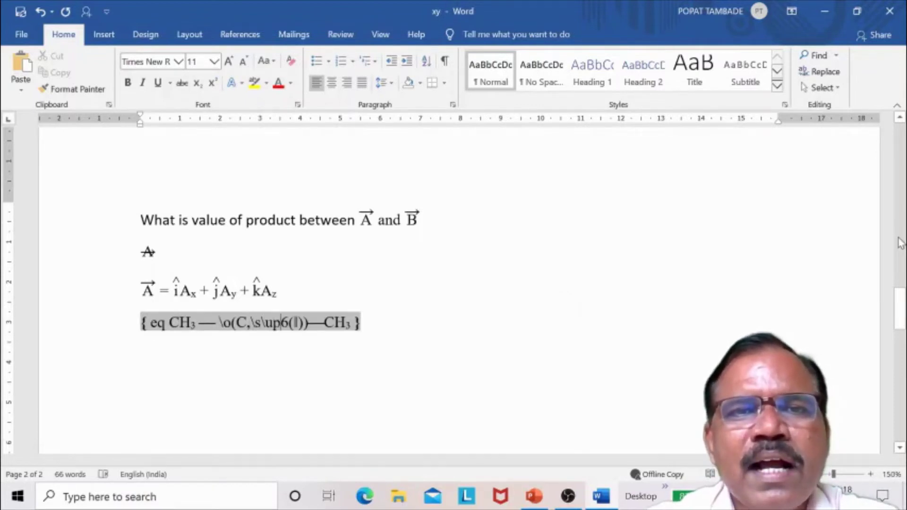
pyautogui.press('BackSpace')
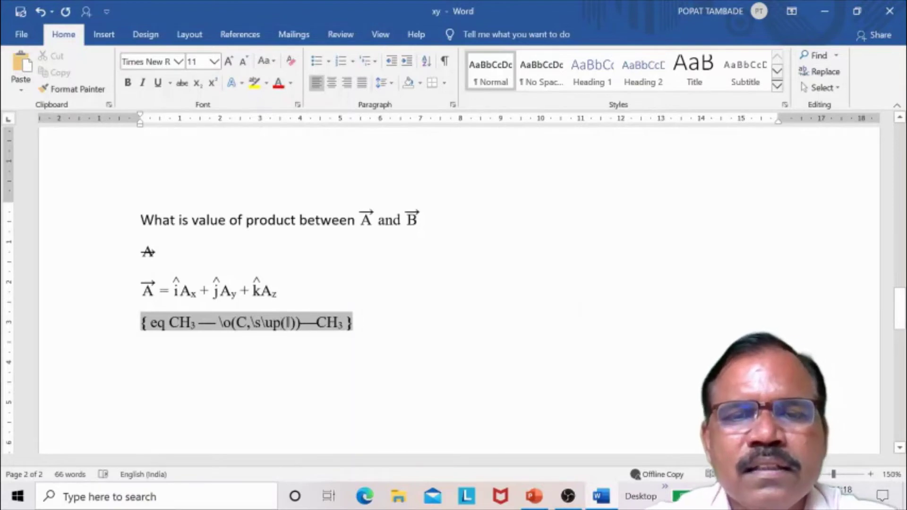
pyautogui.write('8')
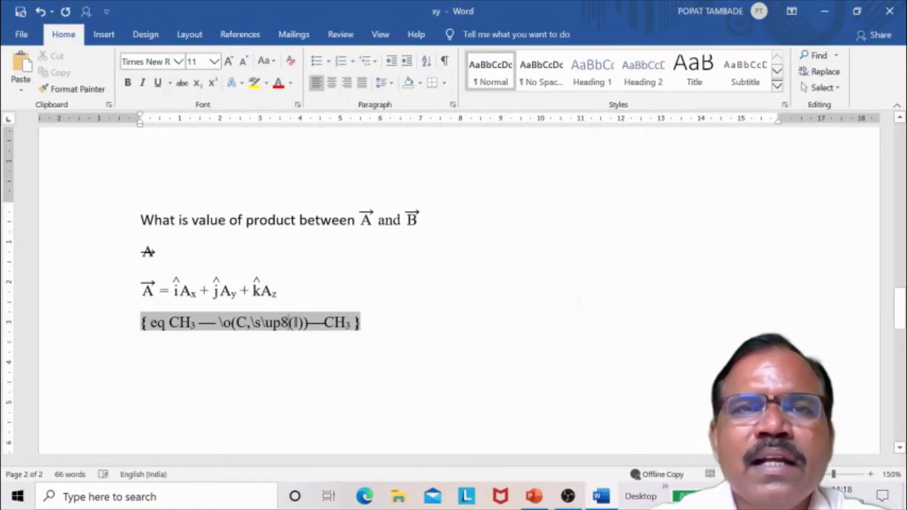
# Step: Replace the bond symbol in the \up8 parentheses with || and display the field's result
pyautogui.press('BackSpace')
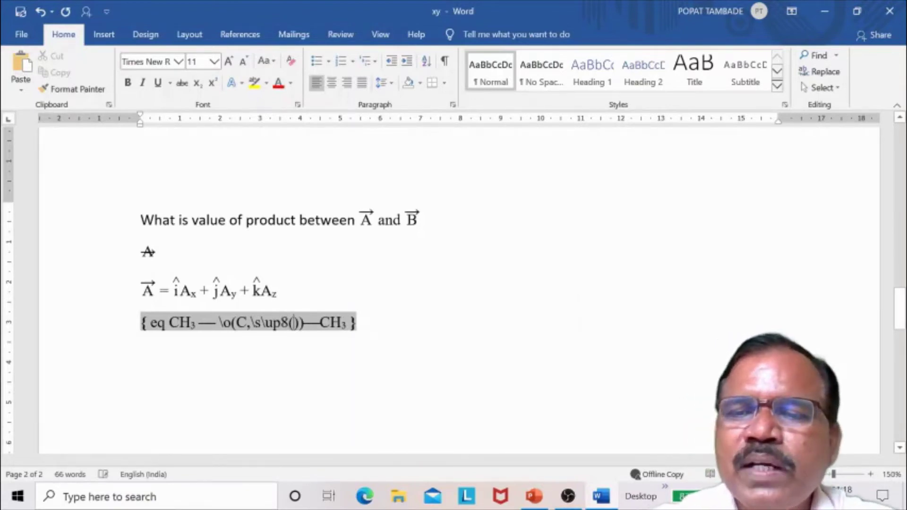
pyautogui.write('||')
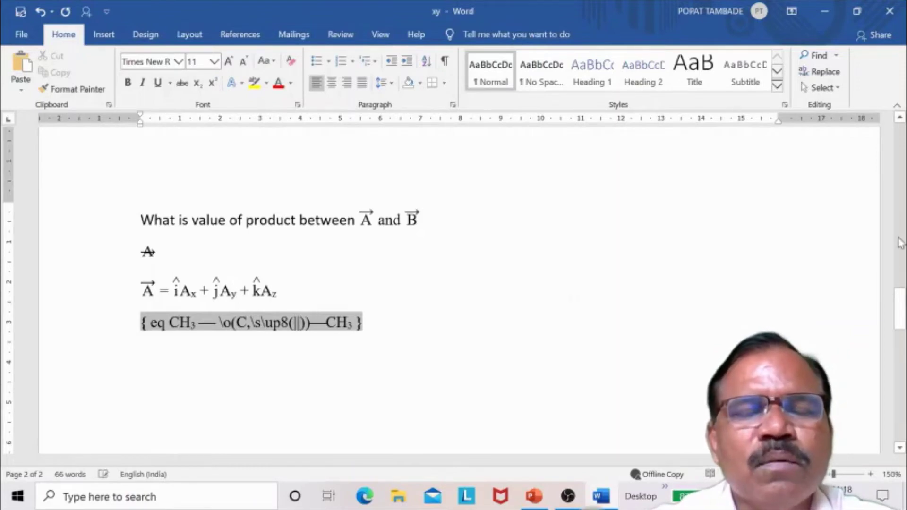
pyautogui.hotkey('shift', 'F9')
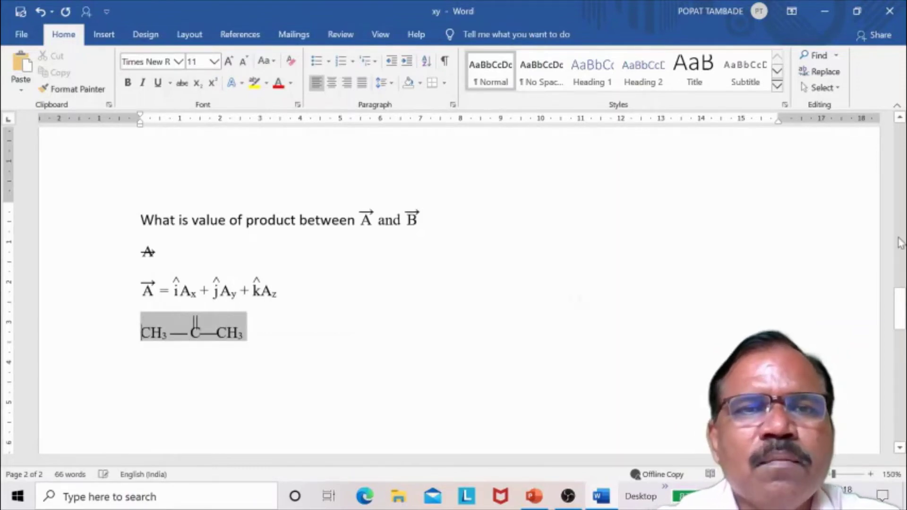
# Step: Show the chemical formula's field code, set the double bond's raise amount to \up10, and display the field's result
pyautogui.hotkey('shift', 'F9')
pyautogui.press('Right')
pyautogui.press('Left')
pyautogui.press('Down')
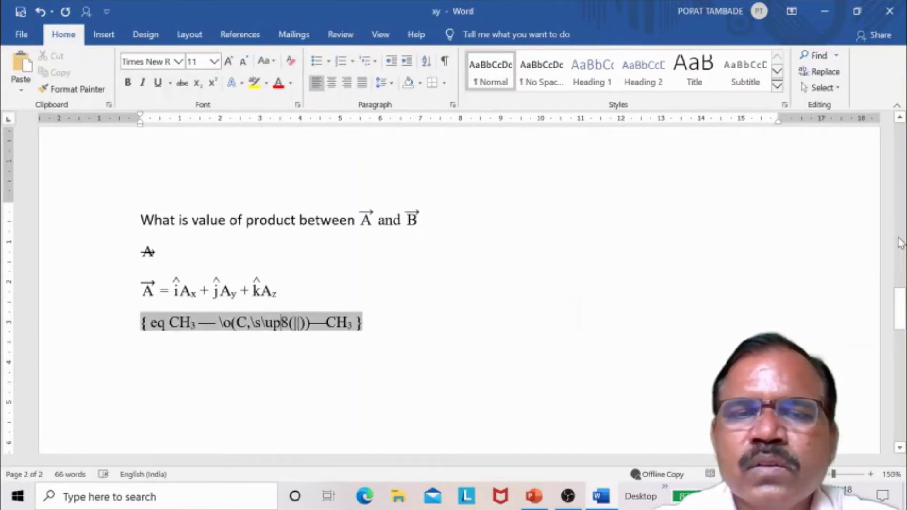
pyautogui.press('Delete')
pyautogui.write('10')
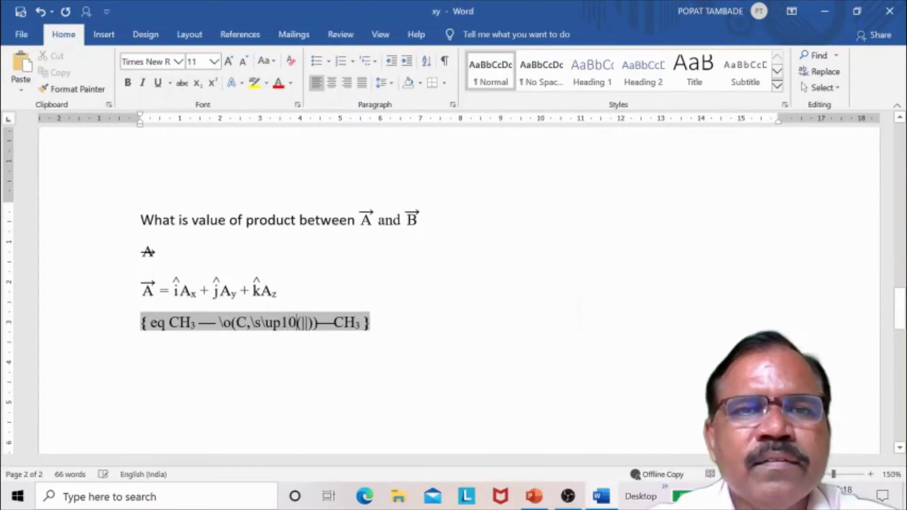
pyautogui.hotkey('shift', 'F9')
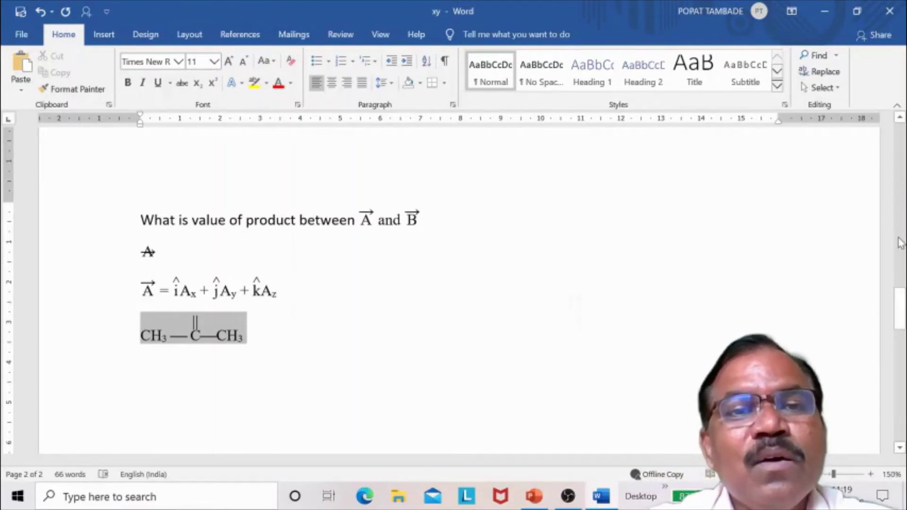
pyautogui.press('Down')
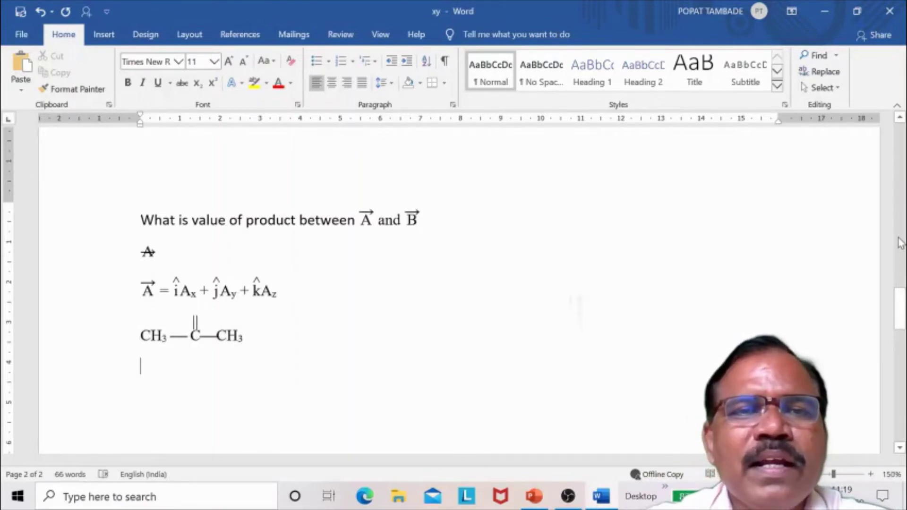
# Step: Show the chemical formula's field code again and open a nested \o( overlay before || inside the \up10 parentheses
pyautogui.press('Up')
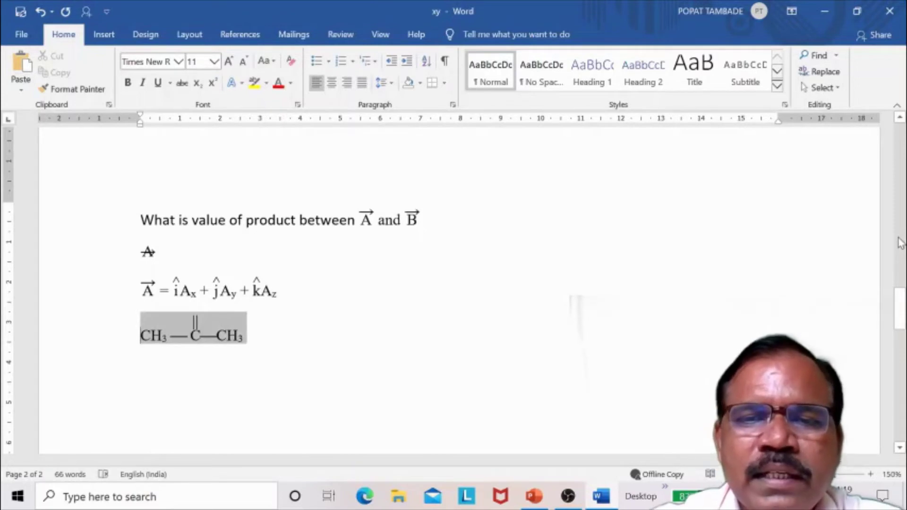
pyautogui.hotkey('shift', 'F9')
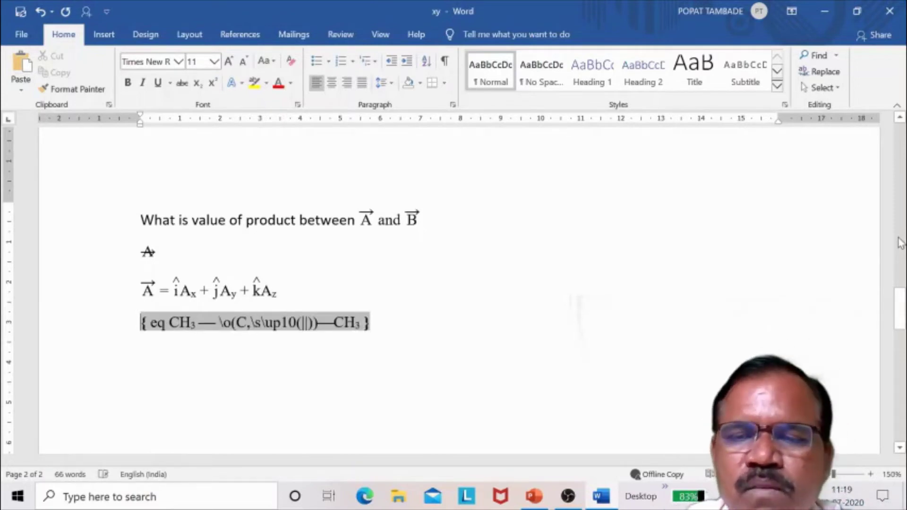
pyautogui.press('Right')
pyautogui.press('Right')
pyautogui.press('Right')
pyautogui.press('Right')
pyautogui.press('Right')
pyautogui.press('Right')
pyautogui.press('Right')
pyautogui.press('Right')
pyautogui.press('Right')
pyautogui.press('Right')
pyautogui.press('Right')
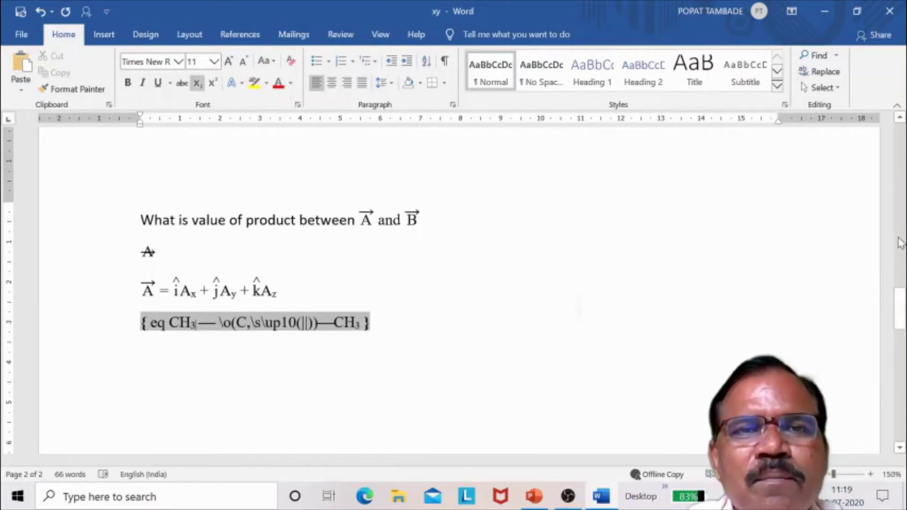
pyautogui.press('Right')
pyautogui.press('Right')
pyautogui.press('Right')
pyautogui.press('Right')
pyautogui.press('Right')
pyautogui.press('Right')
pyautogui.press('Right')
pyautogui.press('Right')
pyautogui.press('Right')
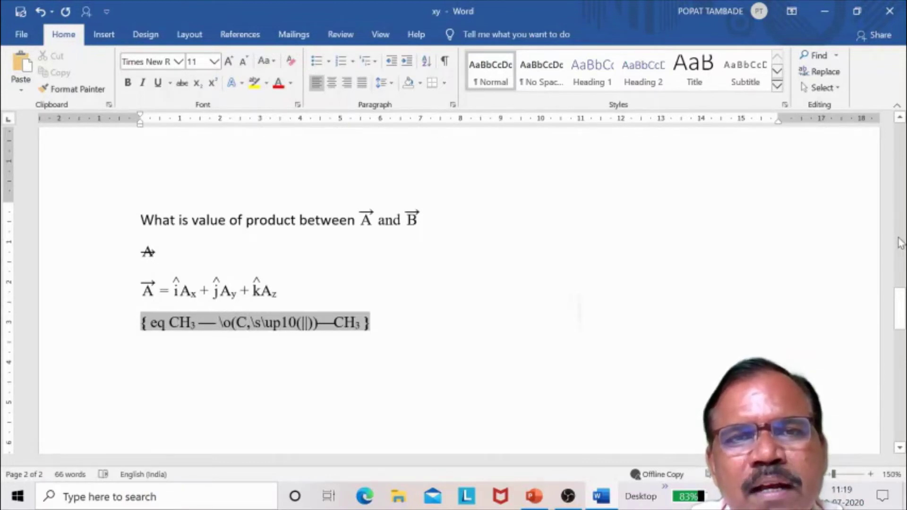
pyautogui.press('Right')
pyautogui.press('Right')
pyautogui.press('Right')
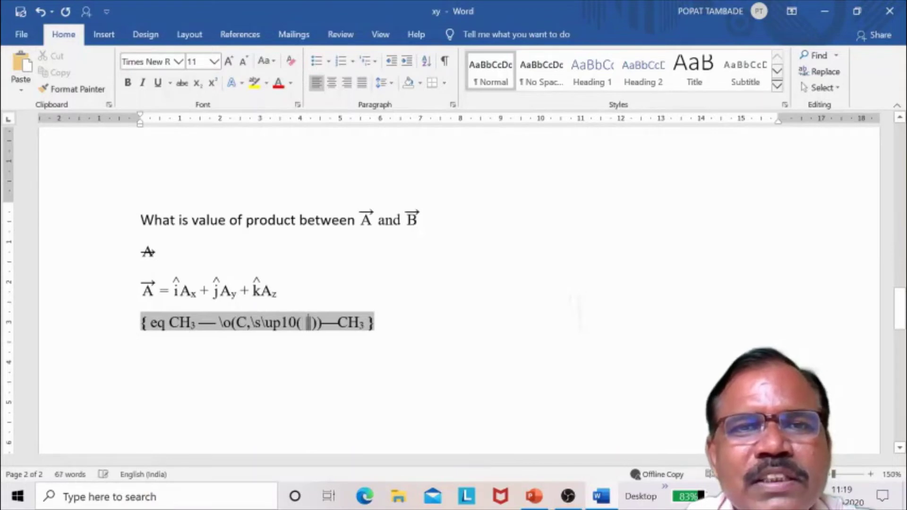
pyautogui.press('BackSpace')
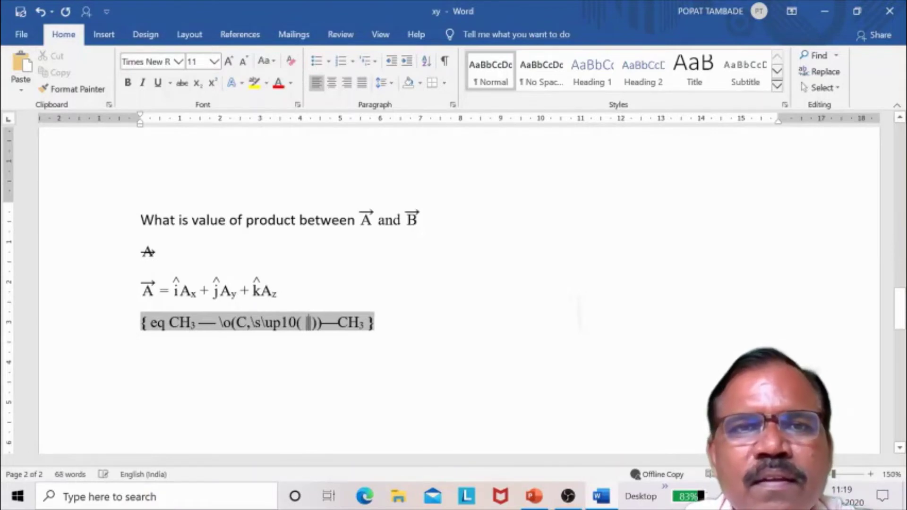
pyautogui.write('| ')
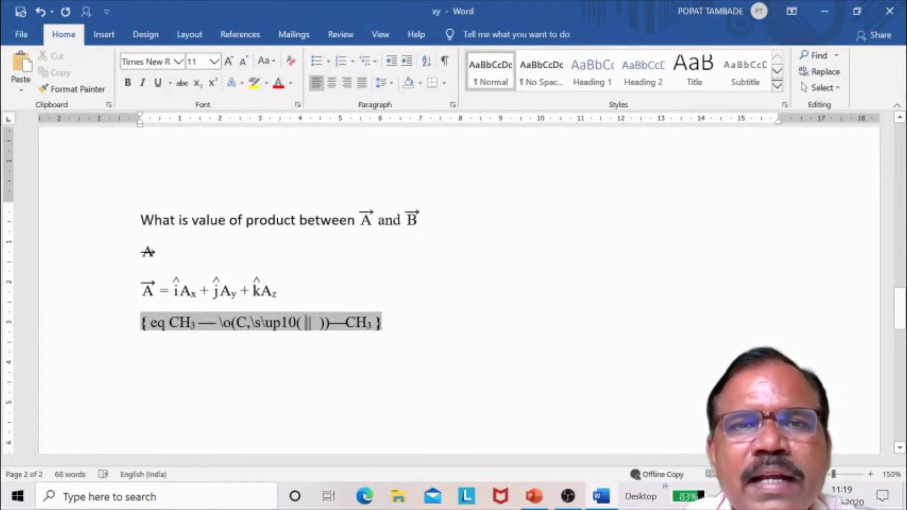
pyautogui.write('\\')
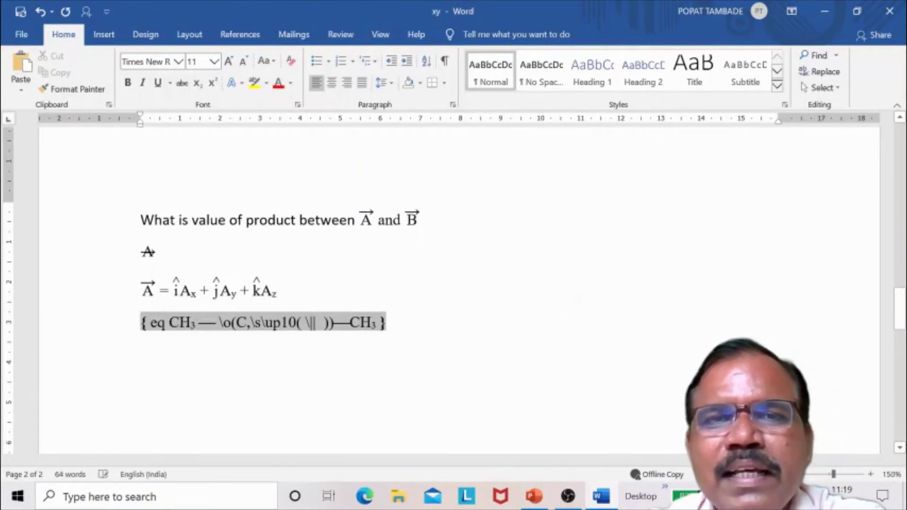
pyautogui.write('o(')
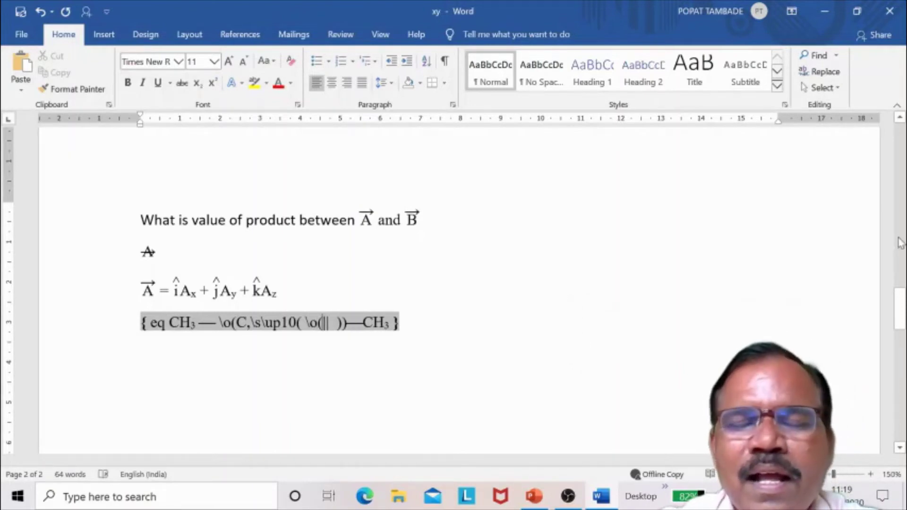
# Step: Add a comma and O after || in the nested overlay, close its parenthesis, and display the field's result
pyautogui.press('Right')
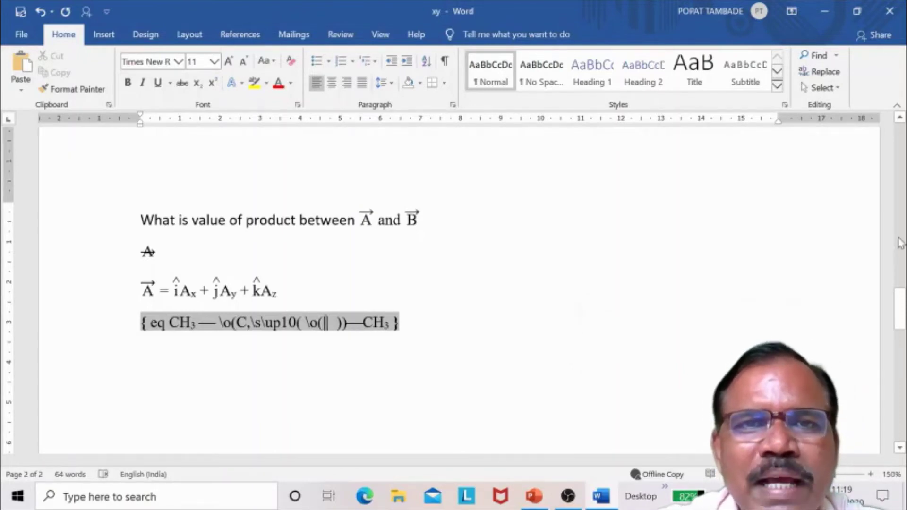
pyautogui.write(',')
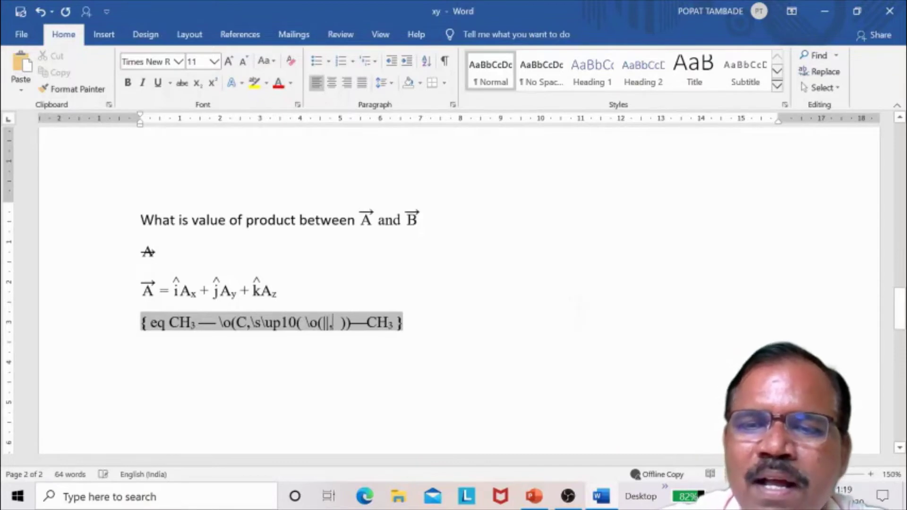
pyautogui.write('O ')
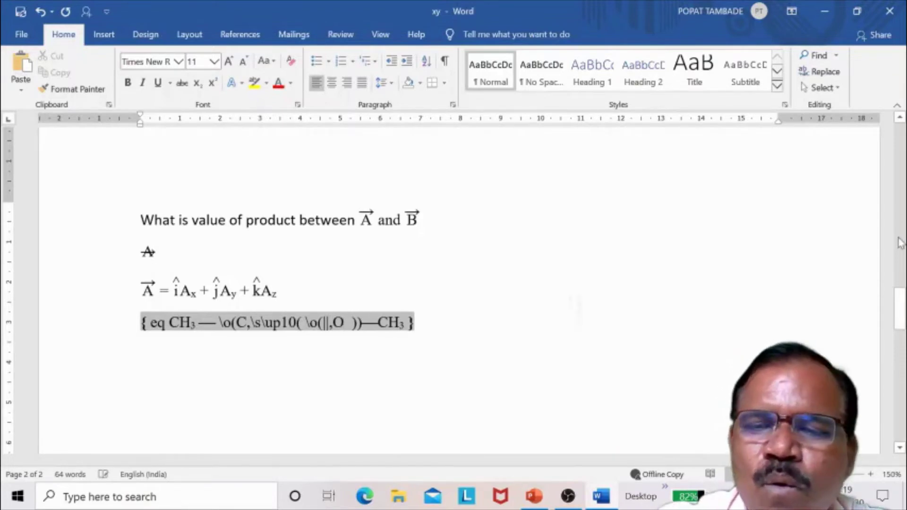
pyautogui.write(')')
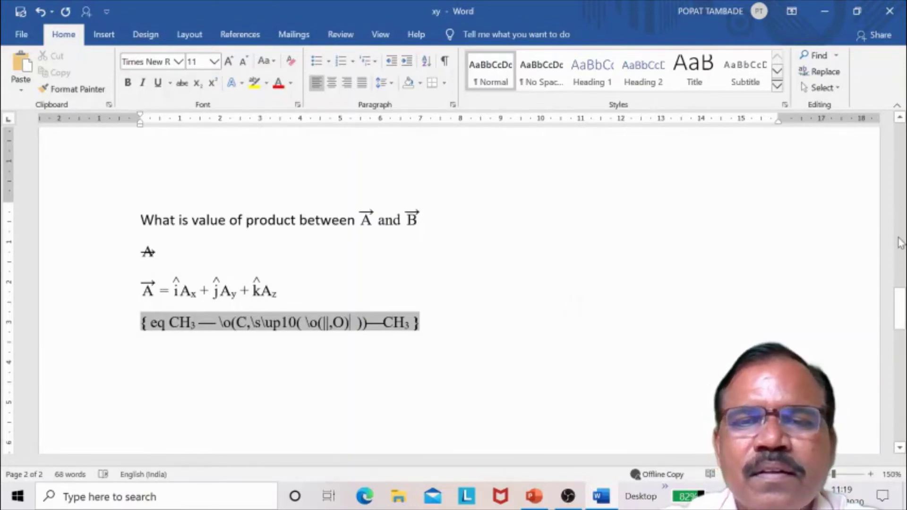
pyautogui.hotkey('shift', 'F9')
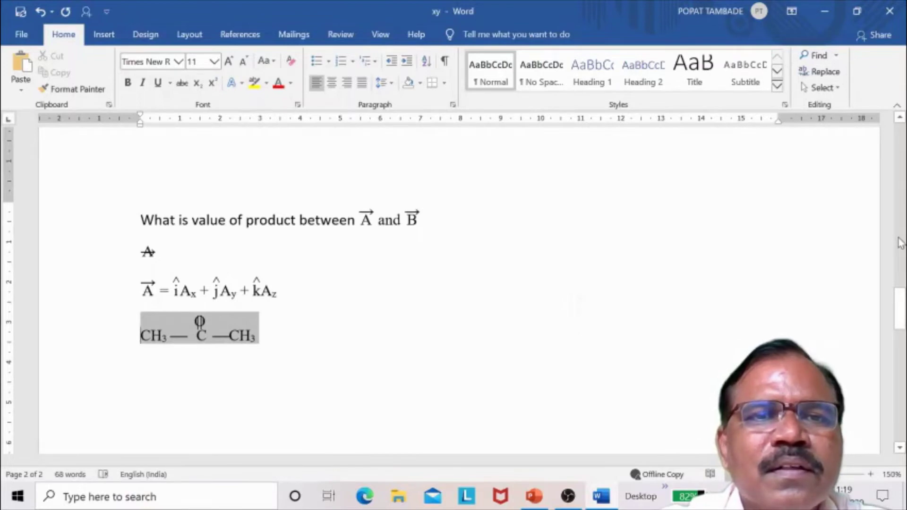
# Step: Show the chemical formula's field code again and delete the extra spaces after \o(||,O)
pyautogui.hotkey('shift', 'F9')
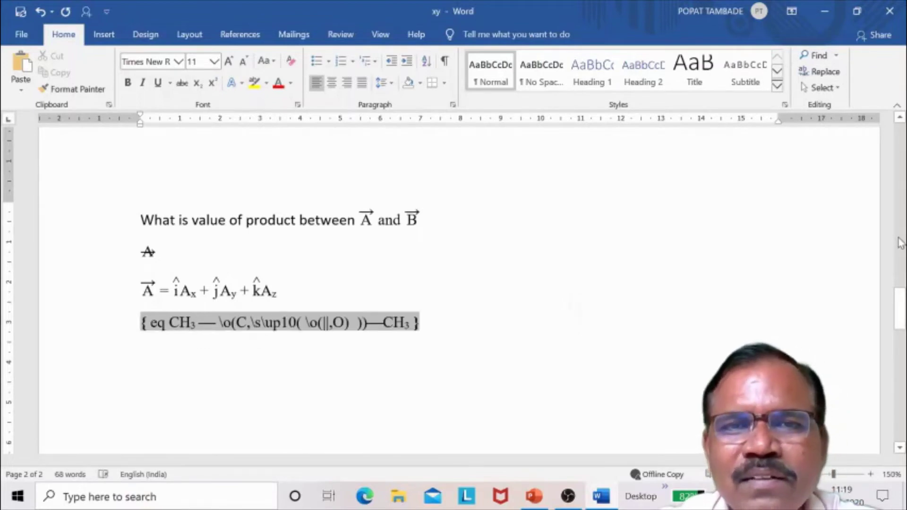
pyautogui.press('Right')
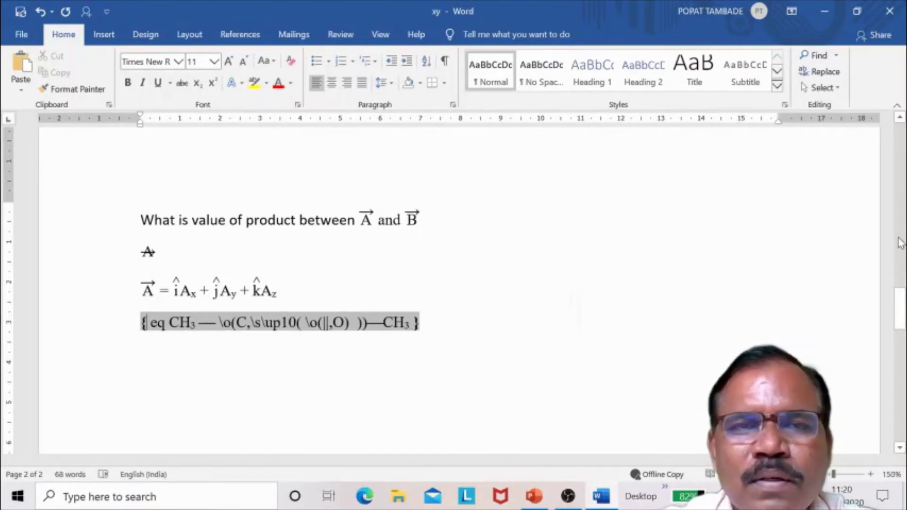
pyautogui.press('Up')
pyautogui.press('Left')
pyautogui.press('Left')
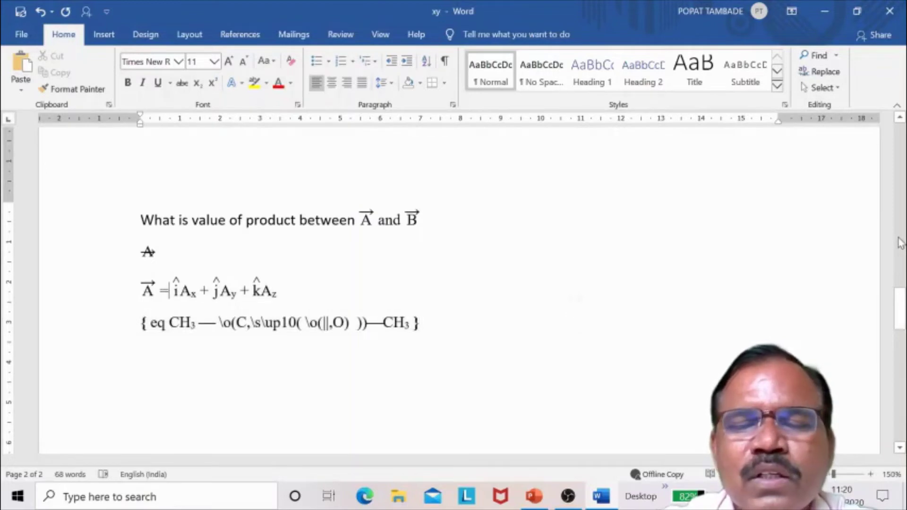
pyautogui.press('Down')
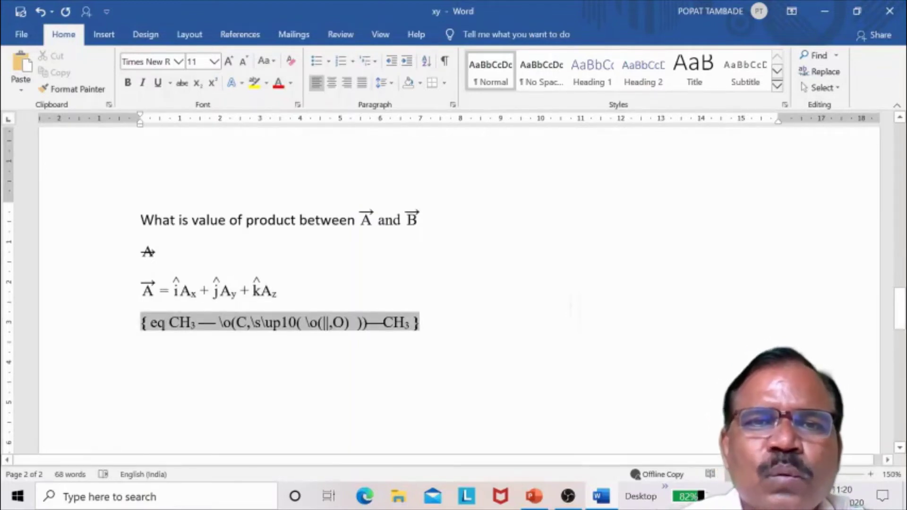
pyautogui.click(350, 322)
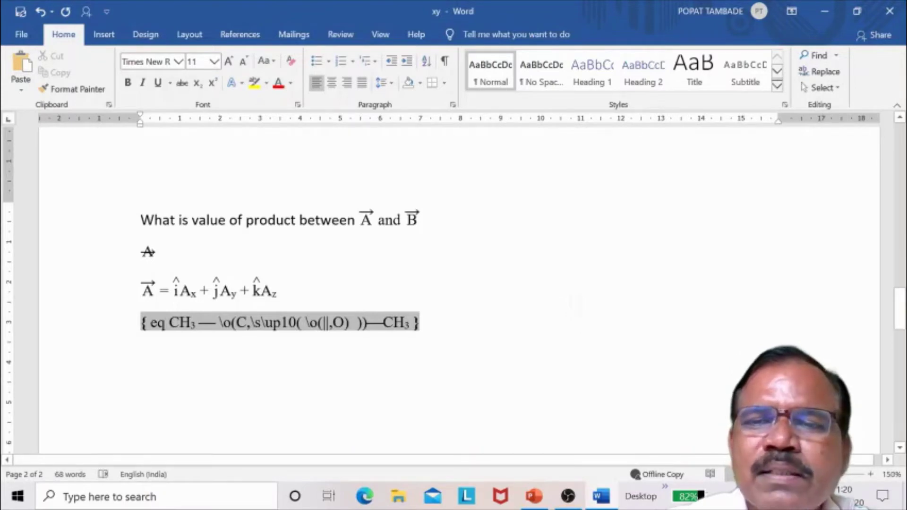
pyautogui.press('Delete')
pyautogui.press('Delete')
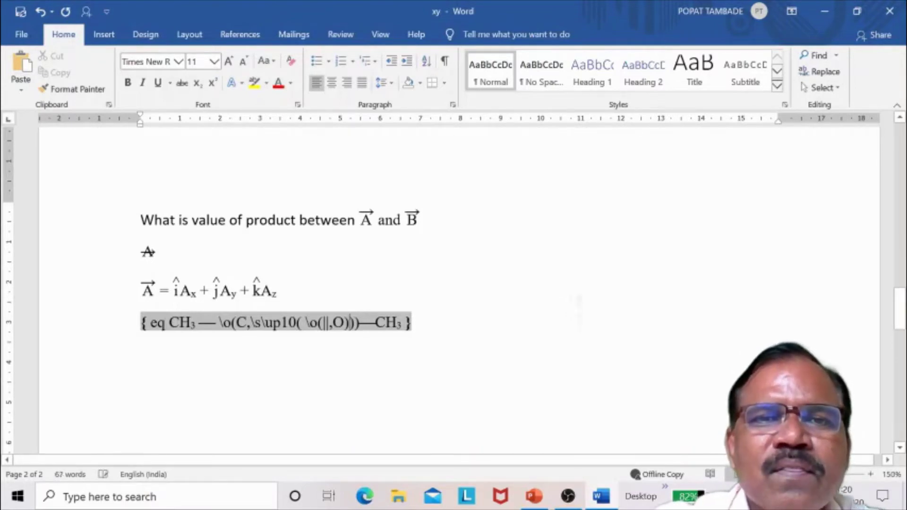
# Step: Wrap the O of the nested overlay as \s\up10(O) and display the field's result
pyautogui.click(332, 323)
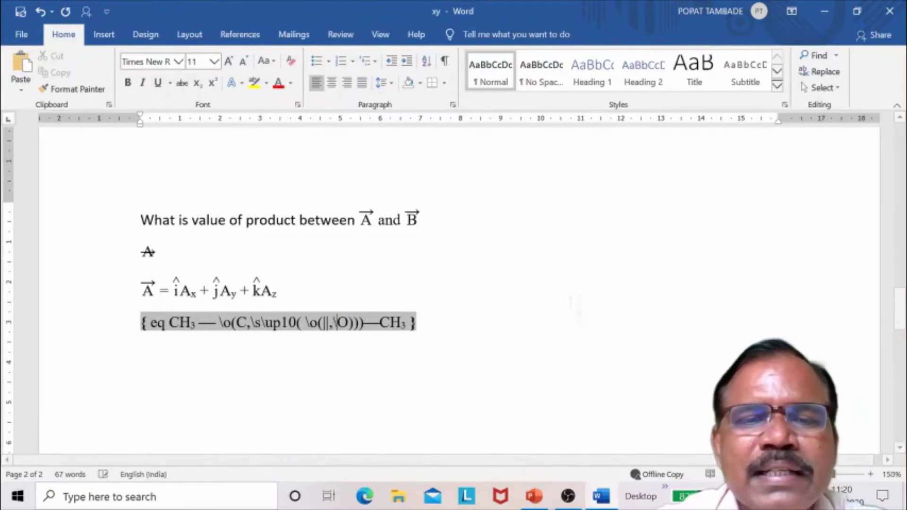
pyautogui.write('\\s\\')
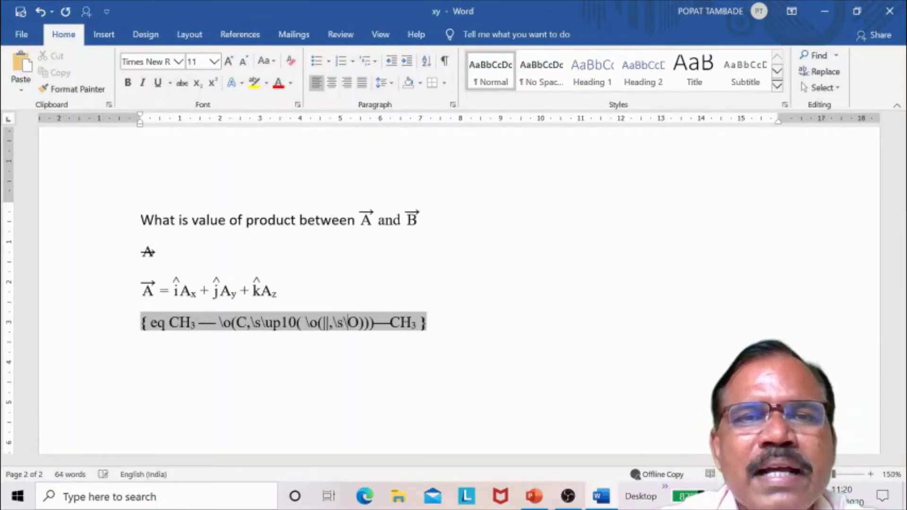
pyautogui.write('up10')
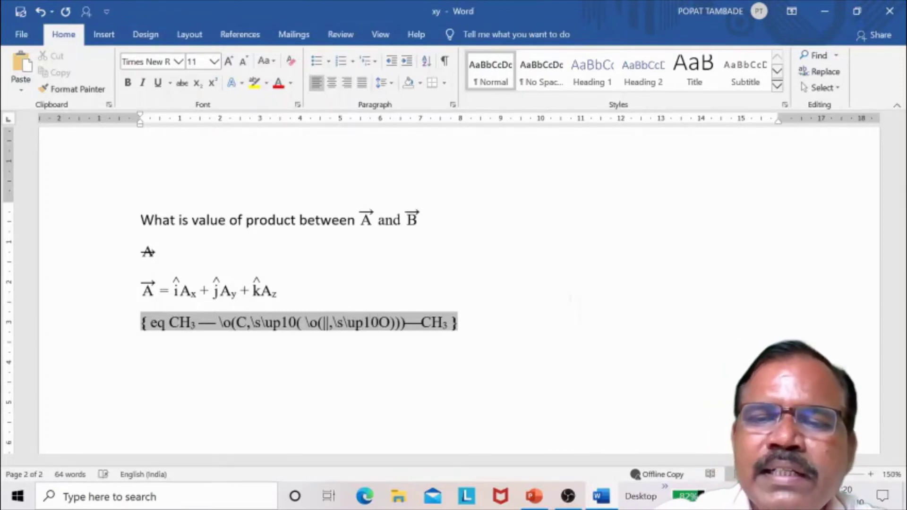
pyautogui.write('(O')
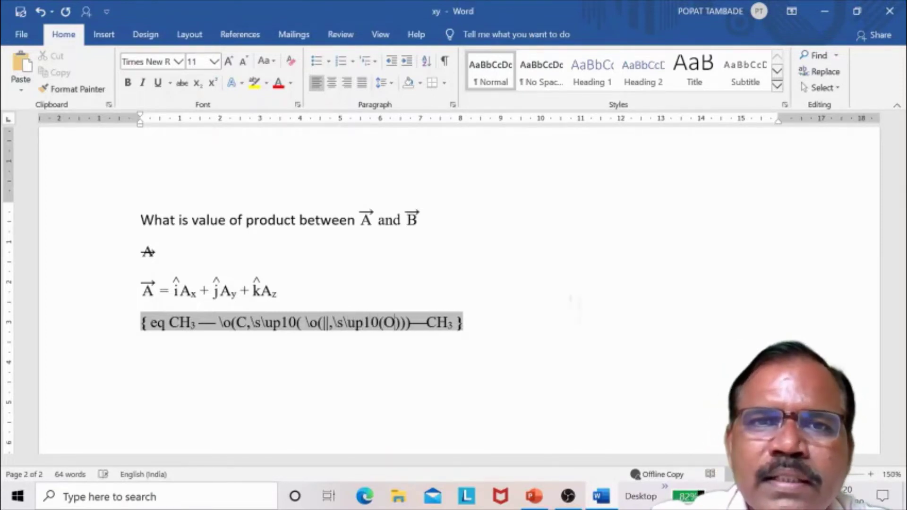
pyautogui.write(')')
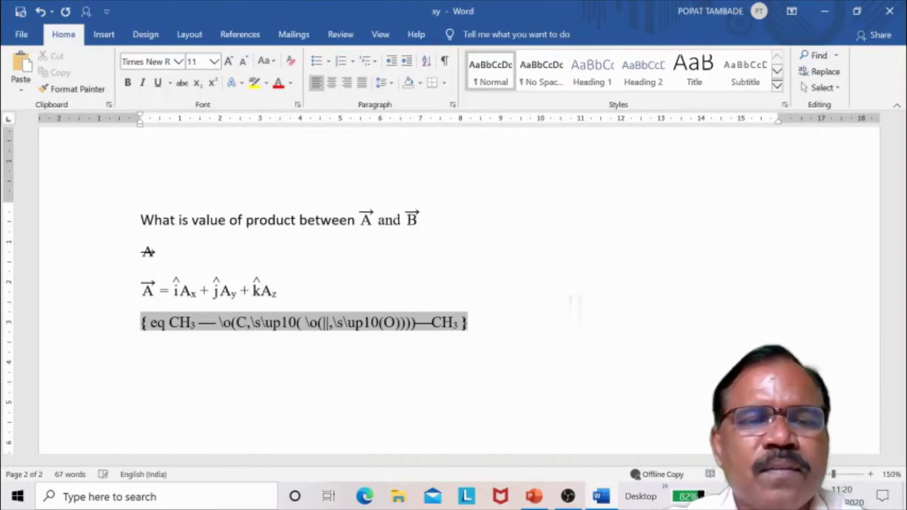
pyautogui.hotkey('shift', 'F9')
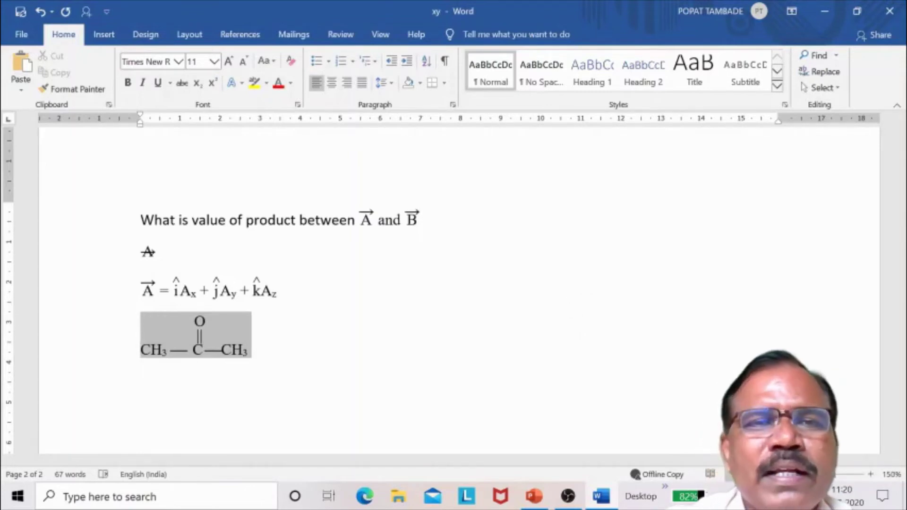
# Step: Insert a new empty field below the CH3—C—CH3 formula and enter the code eq H— C in it
pyautogui.click(640, 345)
pyautogui.press('Home')
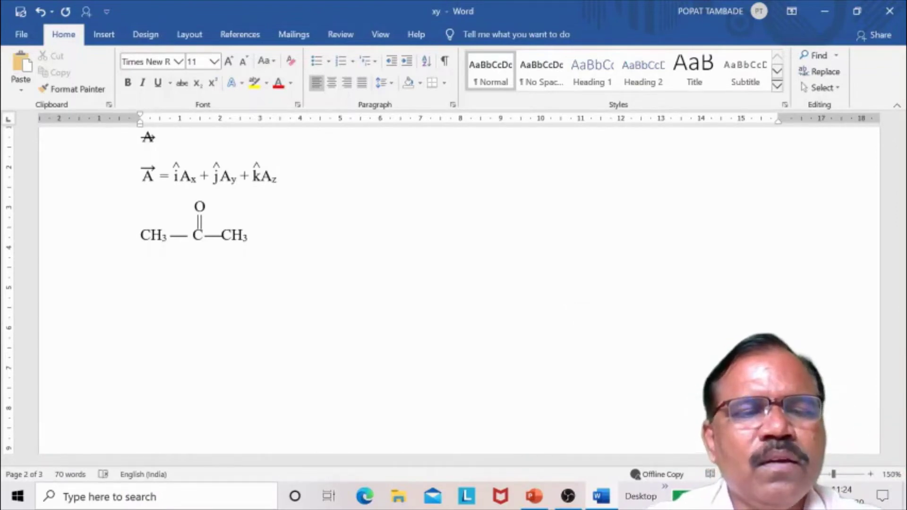
pyautogui.hotkey('ctrl', 'F9')
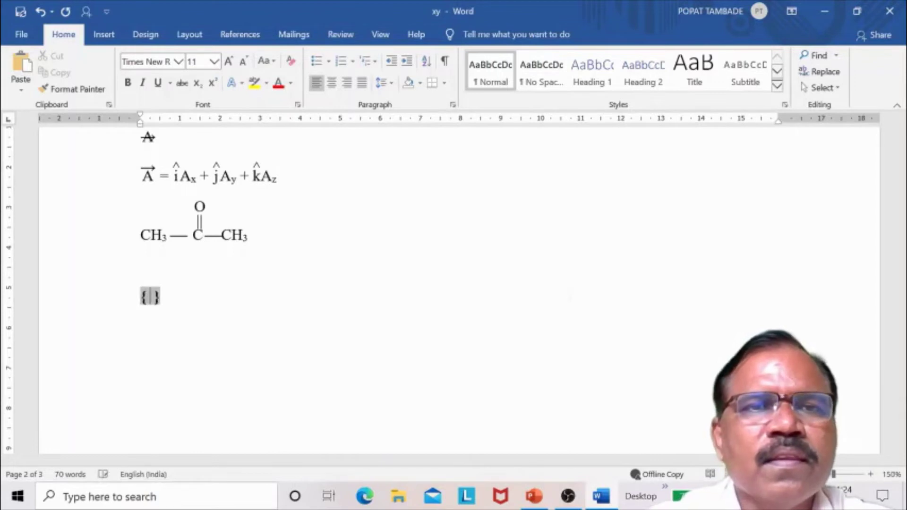
pyautogui.write('eq ')
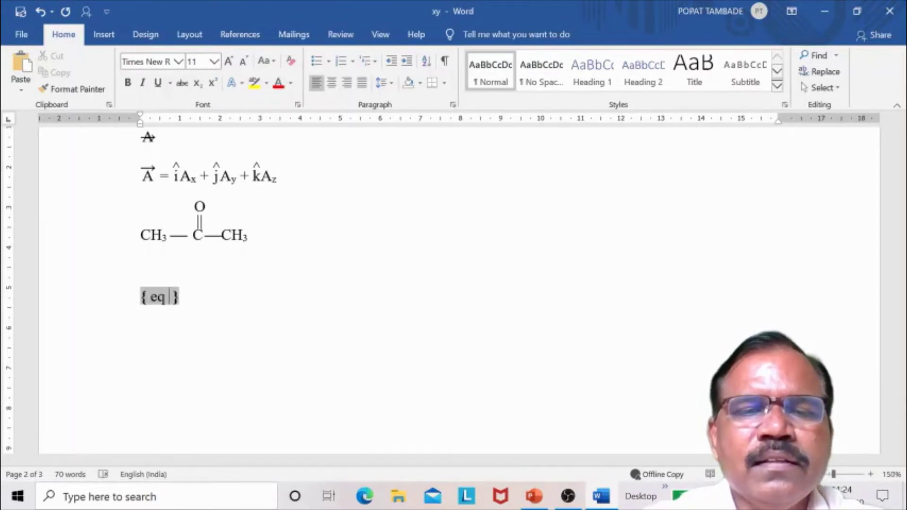
pyautogui.write('H ')
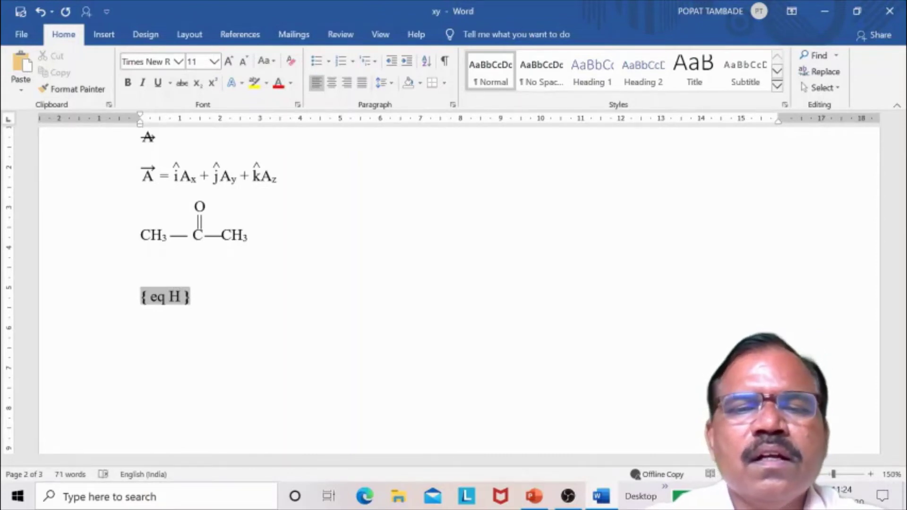
pyautogui.write('-')
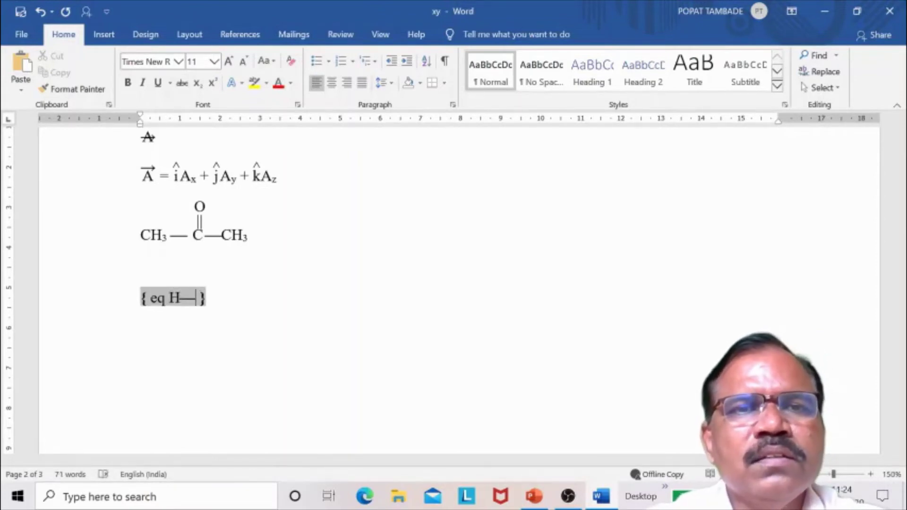
pyautogui.write(' C')
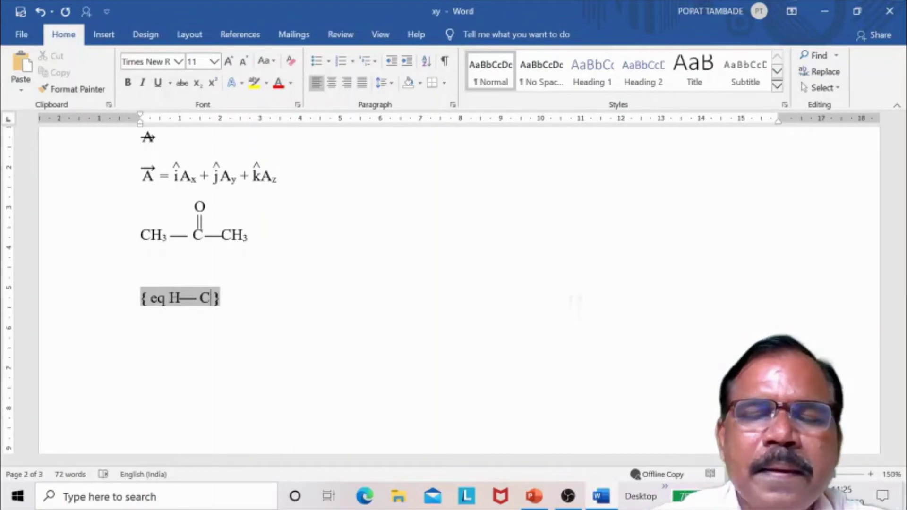
# Step: Turn the C in the new field into the overlay \o(C,\s\up10(|)) for a single bond above it
pyautogui.click(200, 297)
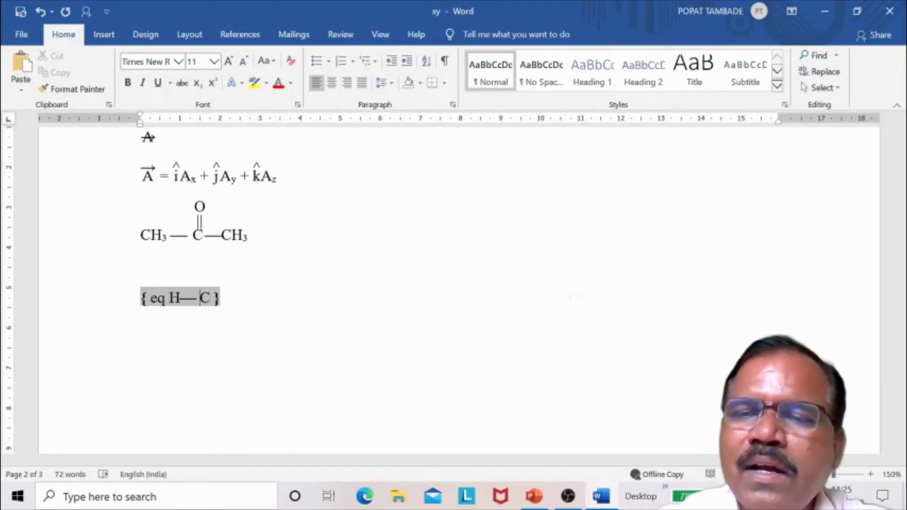
pyautogui.write('\\o(')
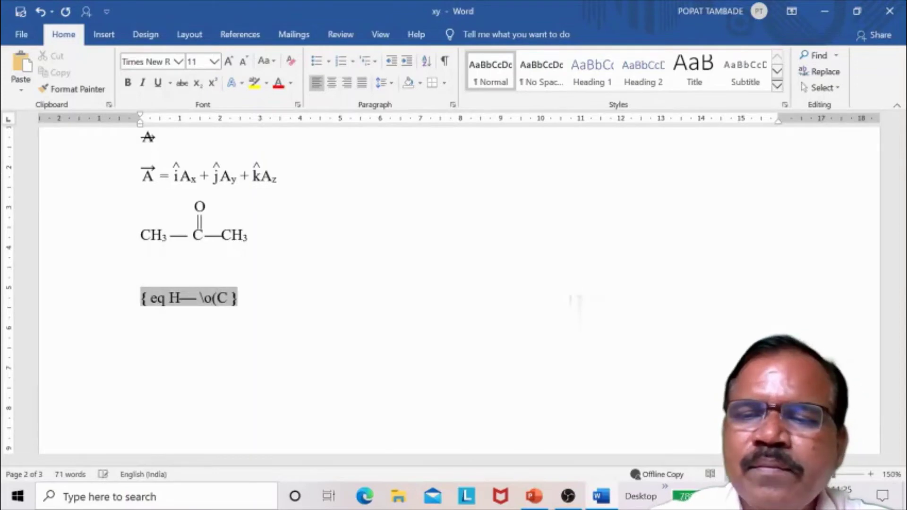
pyautogui.click(228, 297)
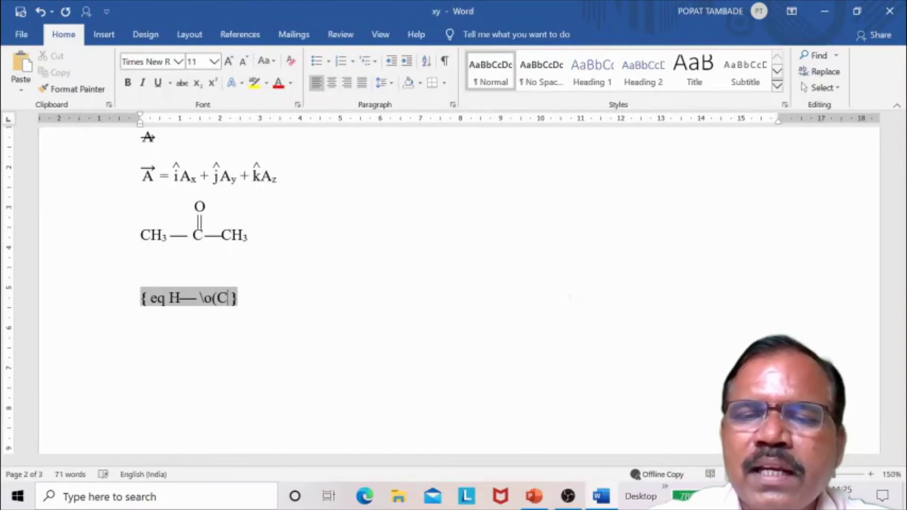
pyautogui.write(',\\s')
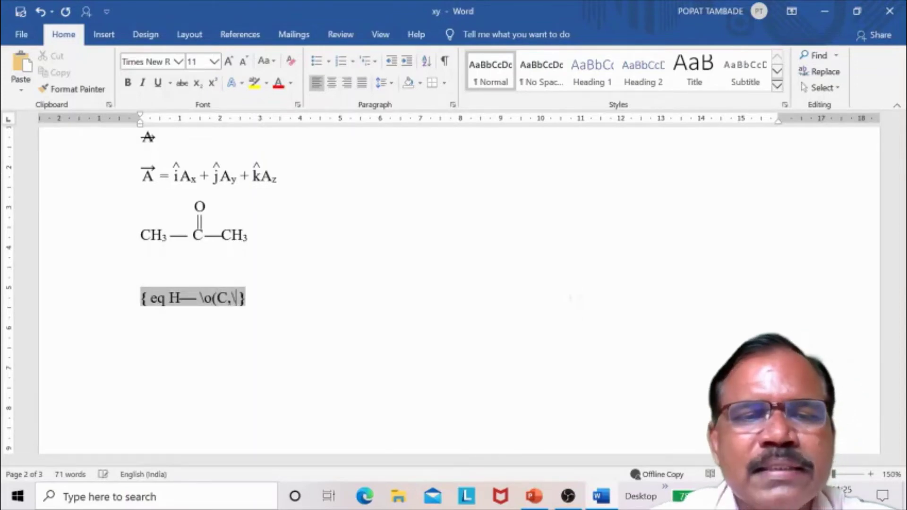
pyautogui.write('\\up')
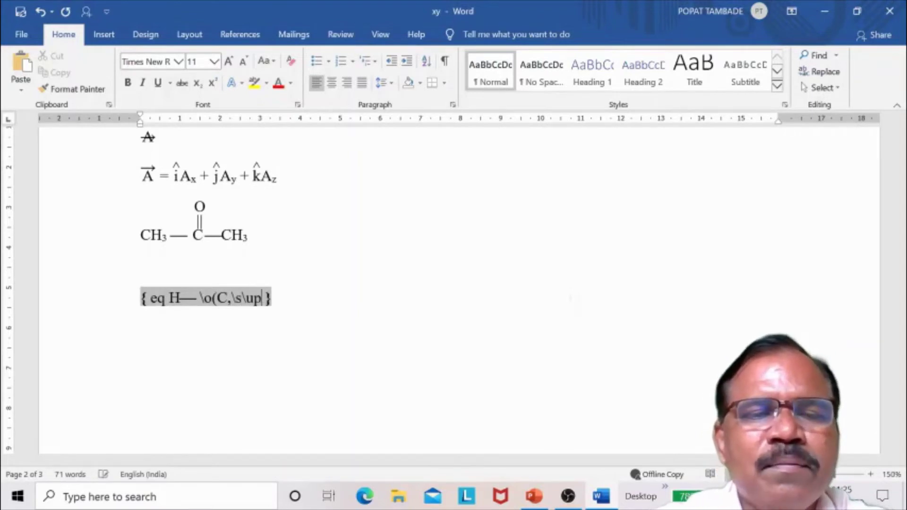
pyautogui.write('10(')
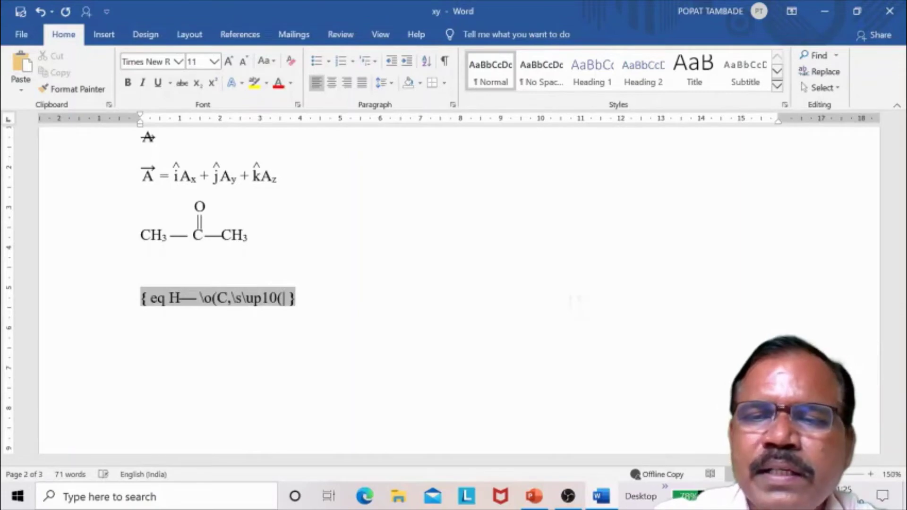
pyautogui.write(' ))')
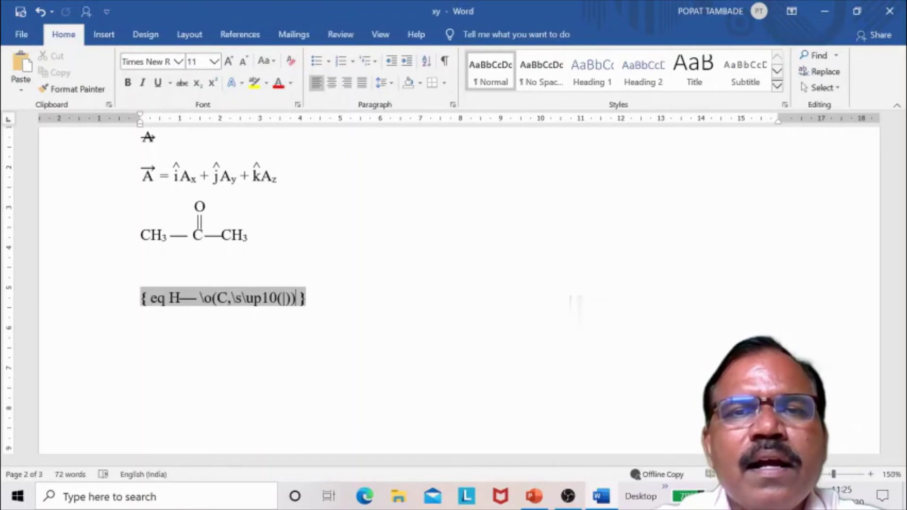
# Step: Append —H after the overlay in the new field and display the field's result
pyautogui.write('—')
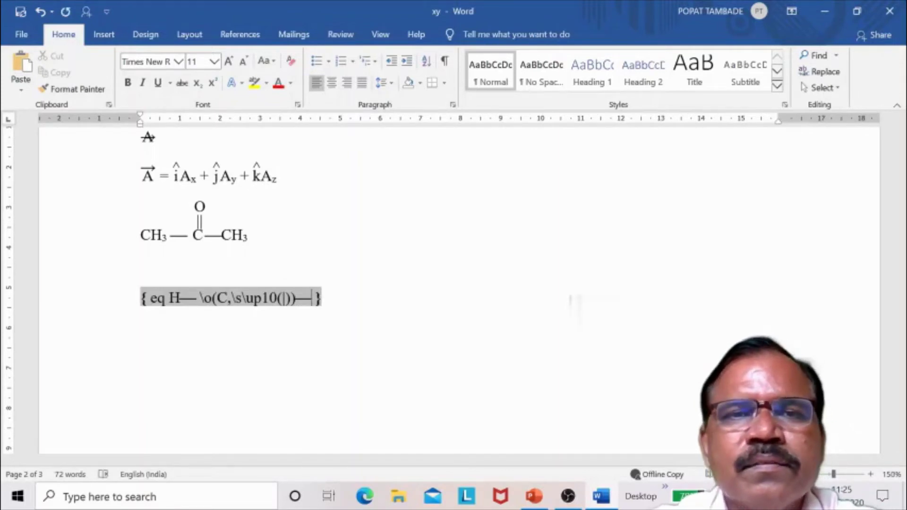
pyautogui.write('H')
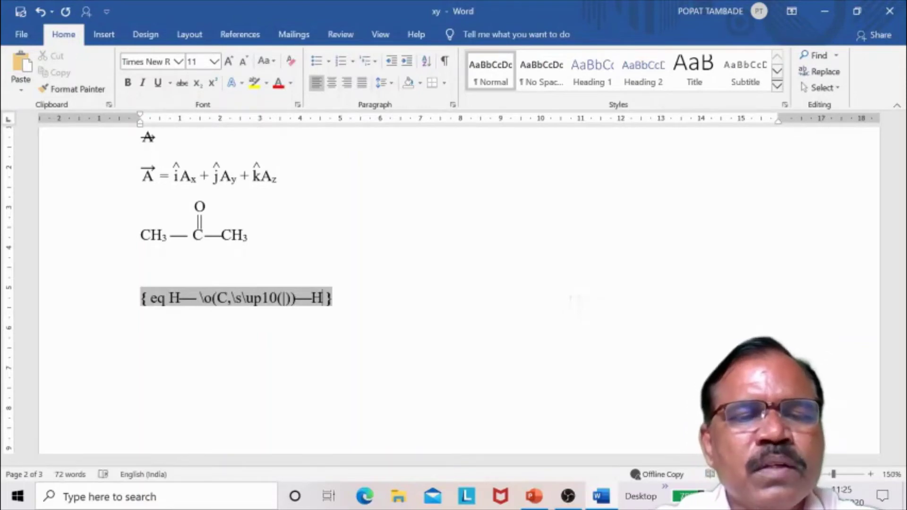
pyautogui.hotkey('shift', 'F9')
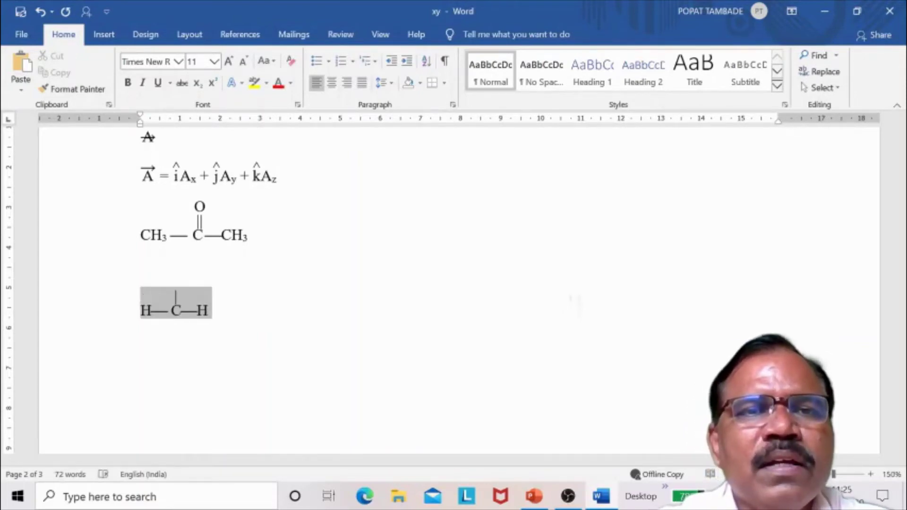
# Step: Show the H—C—H field code and open a nested \o( overlay before | inside the \up10 parentheses, with a comma after |
pyautogui.hotkey('shift', 'F9')
pyautogui.press('Right')
pyautogui.press('Right')
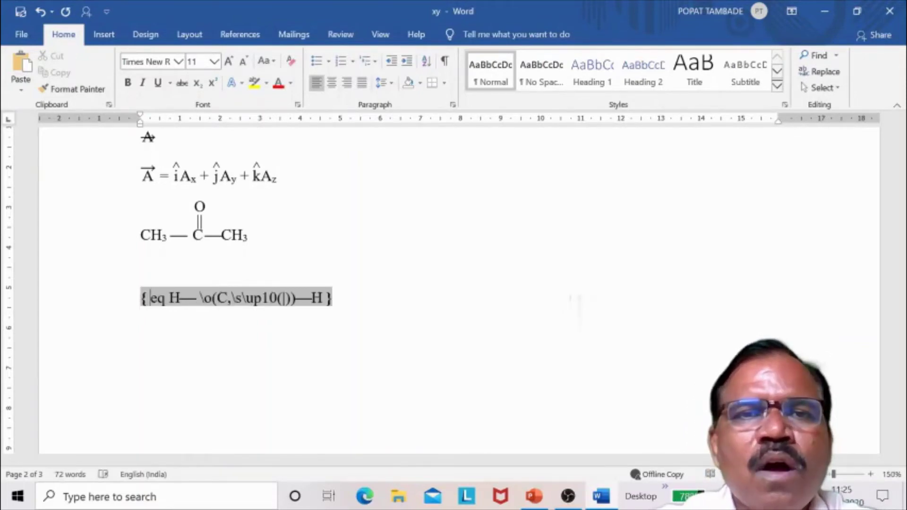
pyautogui.press('Right')
pyautogui.press('Right')
pyautogui.press('Right')
pyautogui.press('Right')
pyautogui.press('Right')
pyautogui.press('Right')
pyautogui.press('Right')
pyautogui.press('Right')
pyautogui.press('Right')
pyautogui.press('Right')
pyautogui.press('Right')
pyautogui.press('Right')
pyautogui.press('Right')
pyautogui.press('Right')
pyautogui.press('Right')
pyautogui.press('Right')
pyautogui.press('Right')
pyautogui.press('Right')
pyautogui.press('Right')
pyautogui.press('Left')
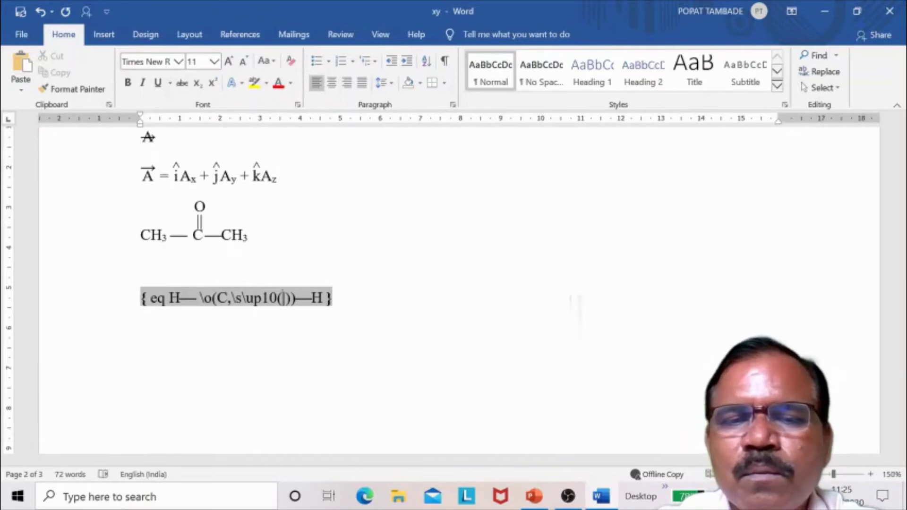
pyautogui.write('\\s\\')
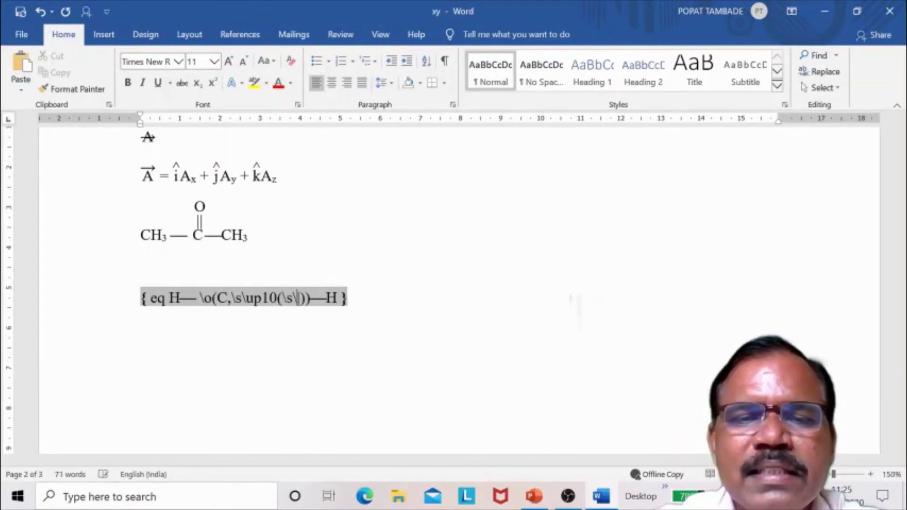
pyautogui.press('BackSpace')
pyautogui.press('BackSpace')
pyautogui.write('o')
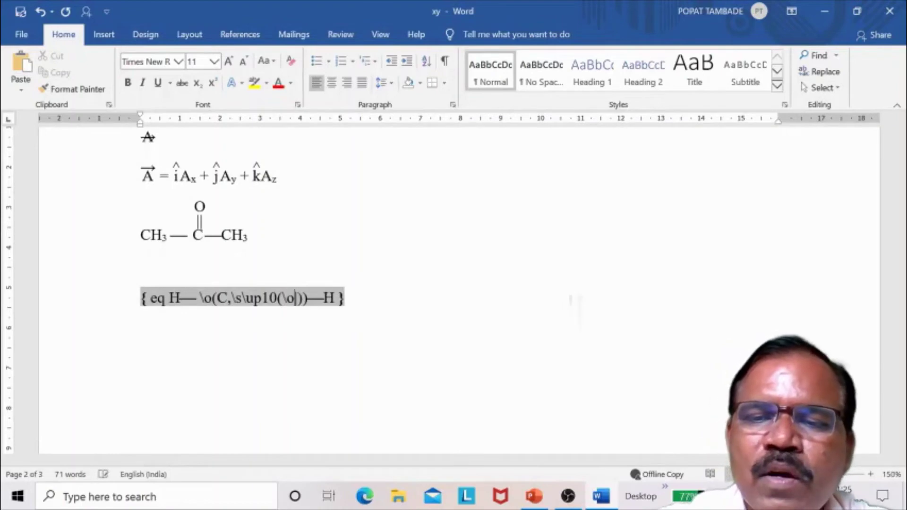
pyautogui.write('(|')
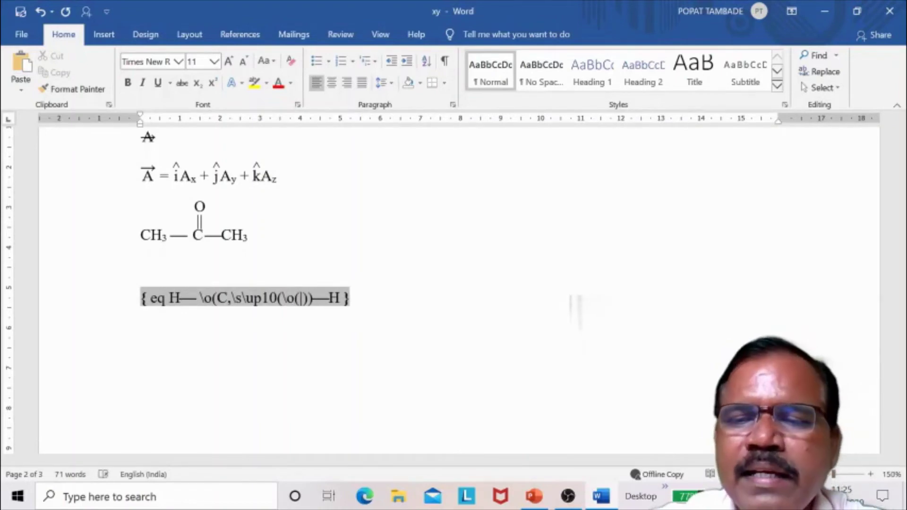
pyautogui.write(',')
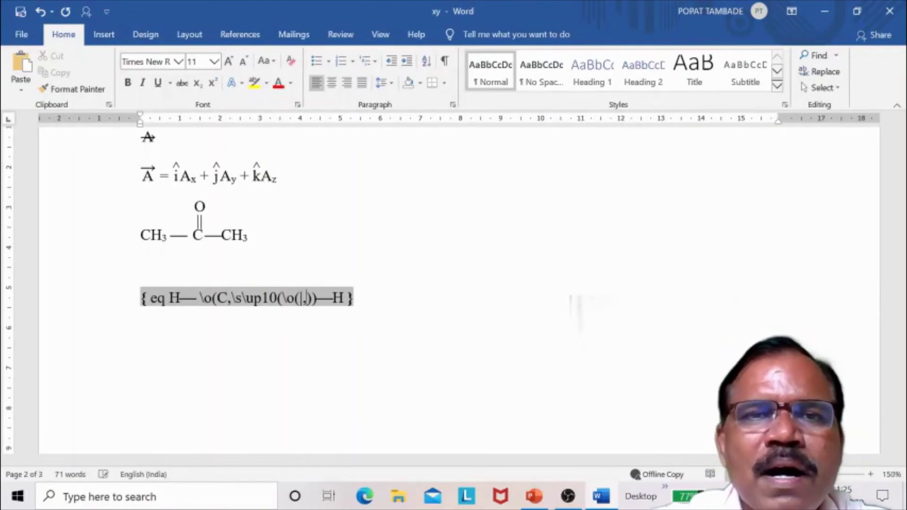
# Step: Add \s\up10(H) as the nested overlay's second element, close its parenthesis, and display the field's result
pyautogui.write('\\s\\')
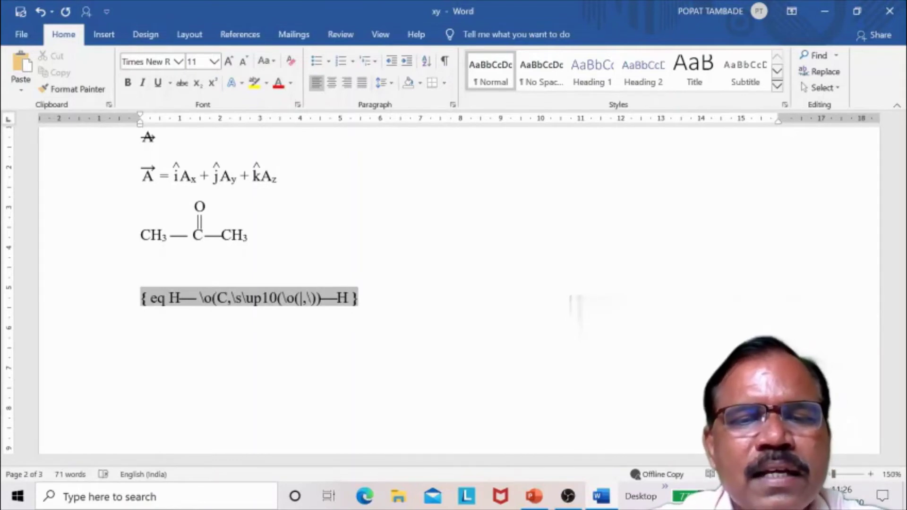
pyautogui.write('up')
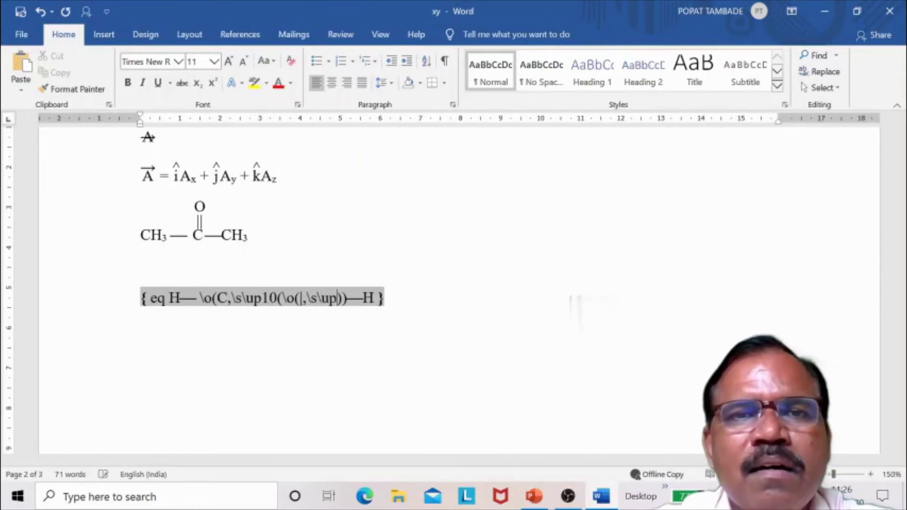
pyautogui.write('10')
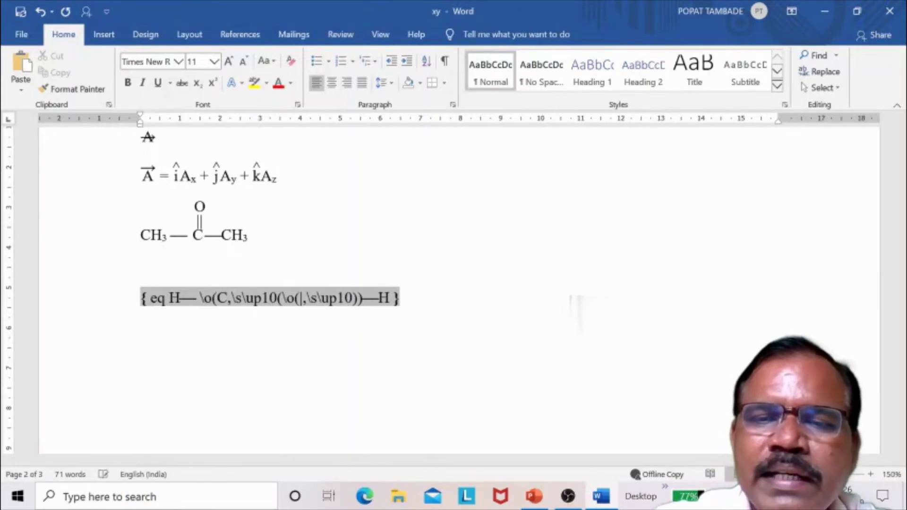
pyautogui.write('(H')
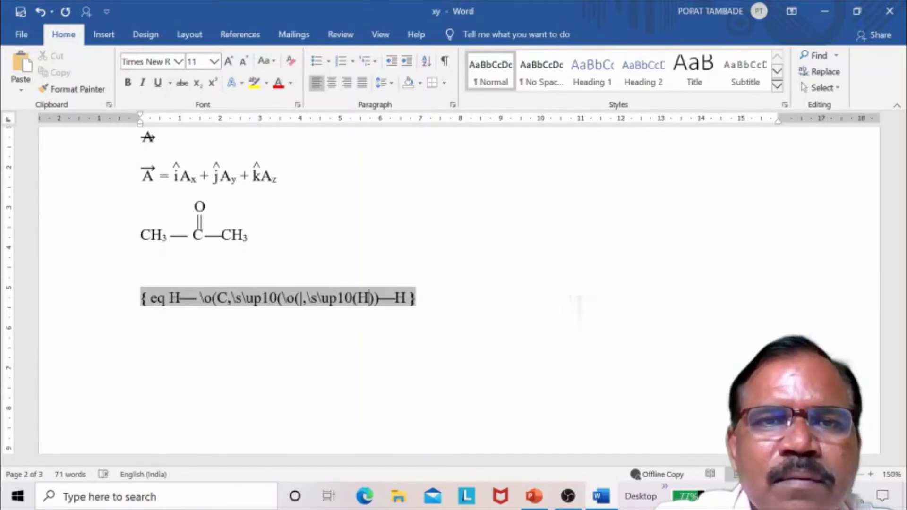
pyautogui.write(')')
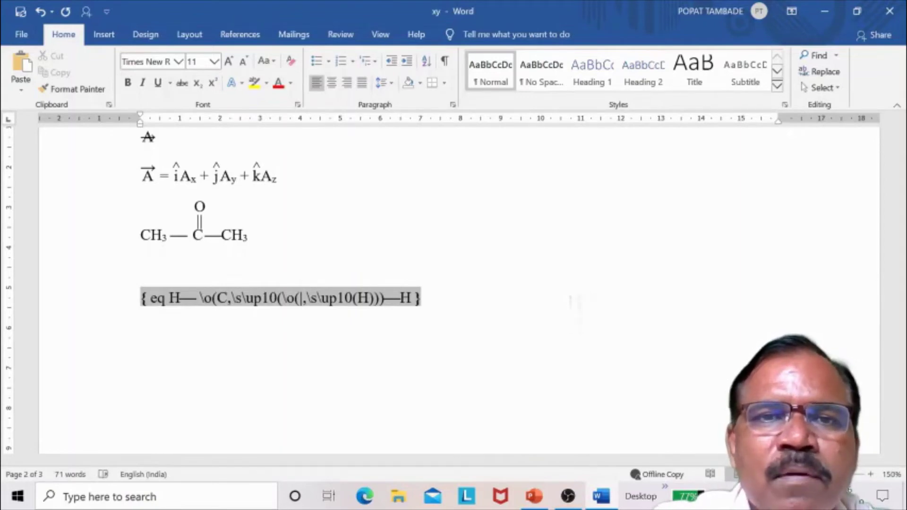
pyautogui.write(')')
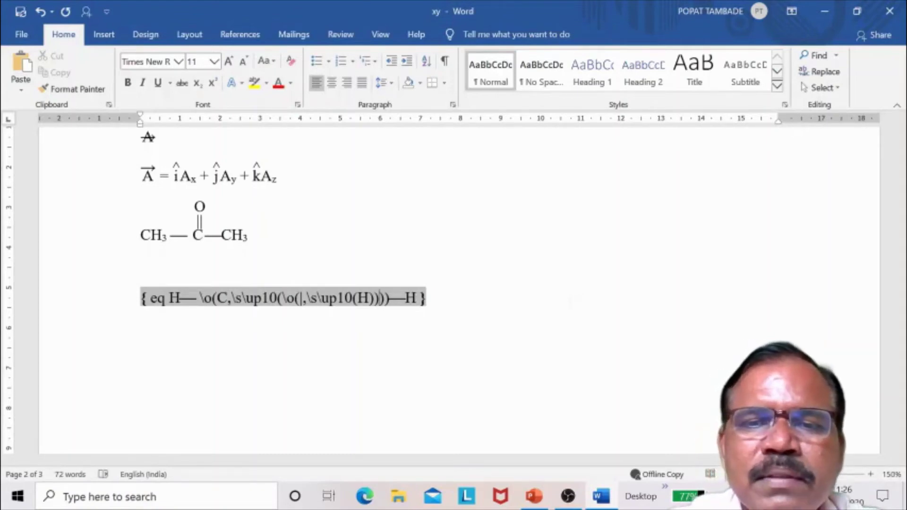
pyautogui.hotkey('shift', 'F9')
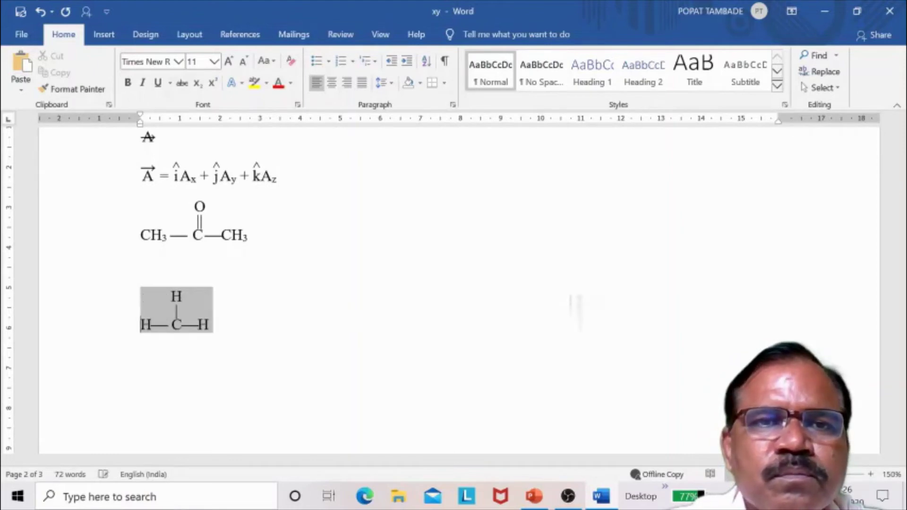
# Step: Show the H—C—H structure's field code again and add a comma after \s\up10(\o(|,\s\up10(H))) inside the outer overlay
pyautogui.hotkey('shift', 'F9')
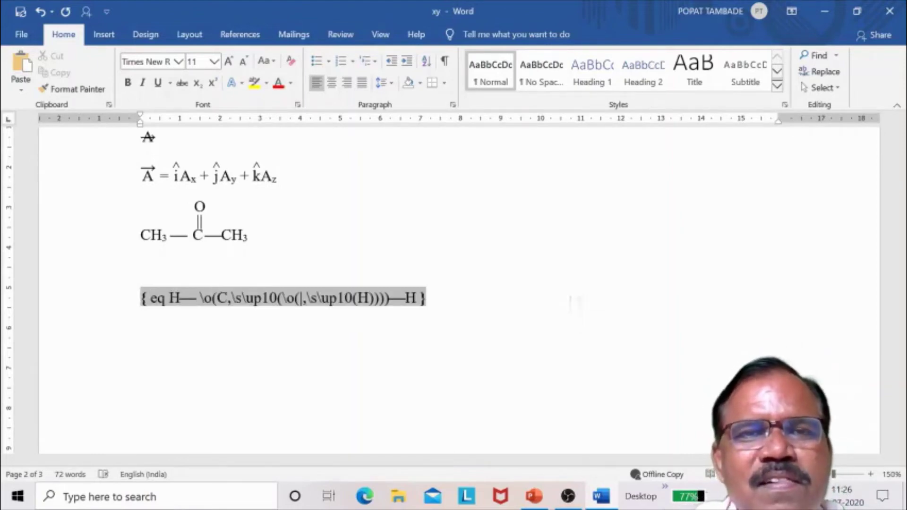
pyautogui.press('Right')
pyautogui.press('Right')
pyautogui.press('Right')
pyautogui.press('Right')
pyautogui.press('Right')
pyautogui.press('Right')
pyautogui.press('Right')
pyautogui.press('Right')
pyautogui.press('Right')
pyautogui.press('Right')
pyautogui.press('Right')
pyautogui.press('Right')
pyautogui.press('Right')
pyautogui.press('Right')
pyautogui.press('Right')
pyautogui.press('Right')
pyautogui.press('Right')
pyautogui.press('Right')
pyautogui.press('Right')
pyautogui.press('Right')
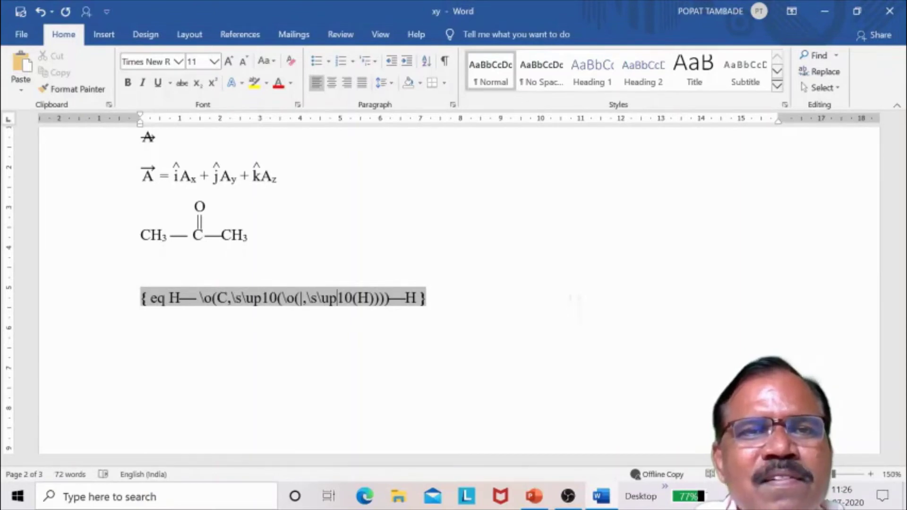
pyautogui.press('Right')
pyautogui.press('Right')
pyautogui.press('Right')
pyautogui.press('Right')
pyautogui.press('Right')
pyautogui.press('Right')
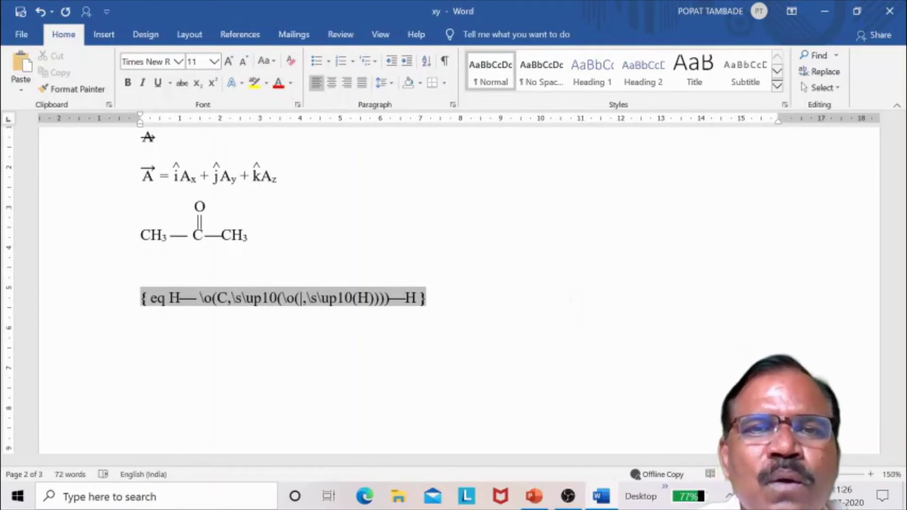
pyautogui.write(',')
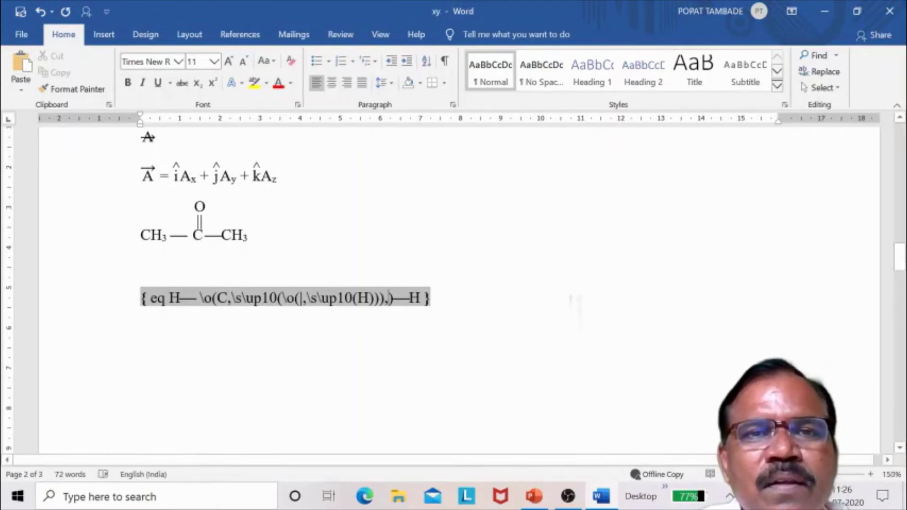
# Step: Start the outer overlay's third element with \s\do10( after the comma in the H—C—H field code
pyautogui.moveTo(232, 297); pyautogui.dragTo(385, 315)
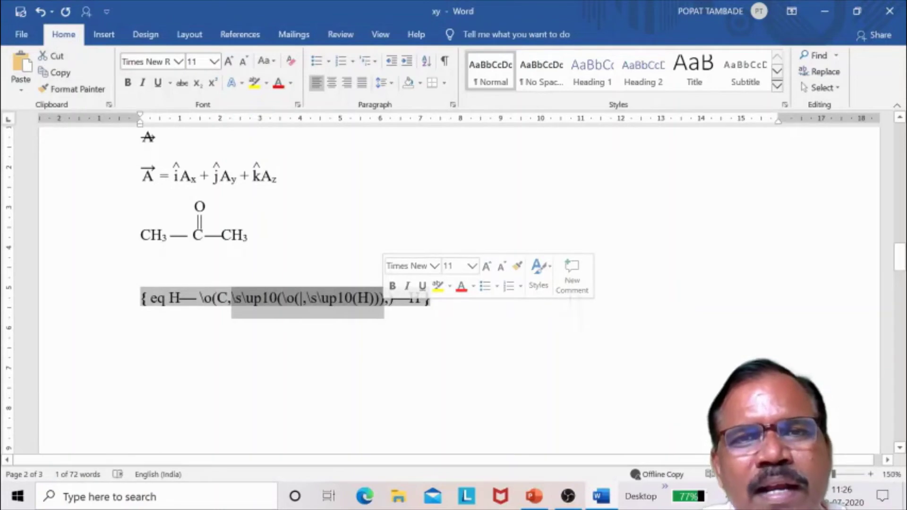
pyautogui.press('Right')
pyautogui.press('Right')
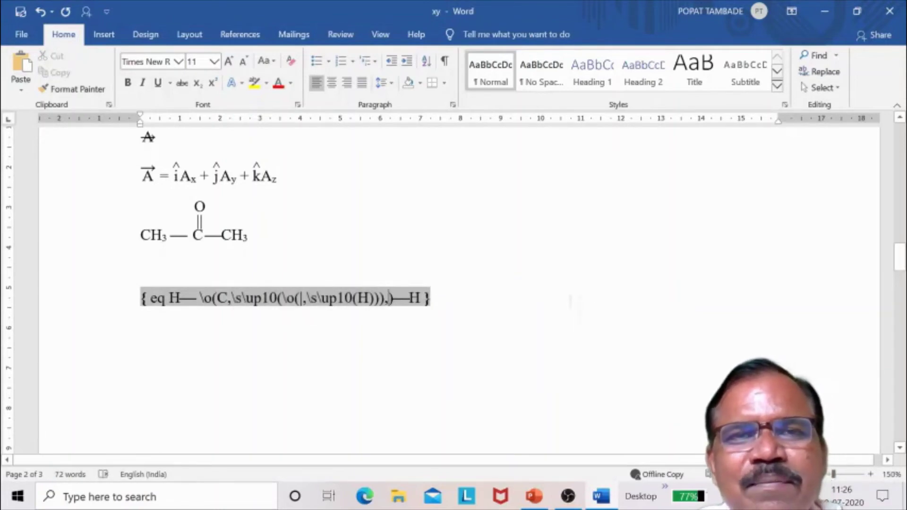
pyautogui.write('\\s')
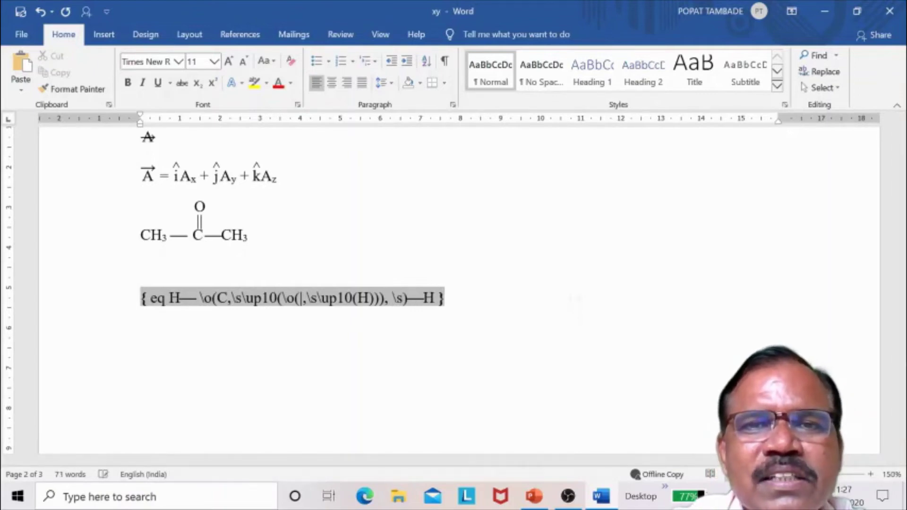
pyautogui.write('\\do10(')
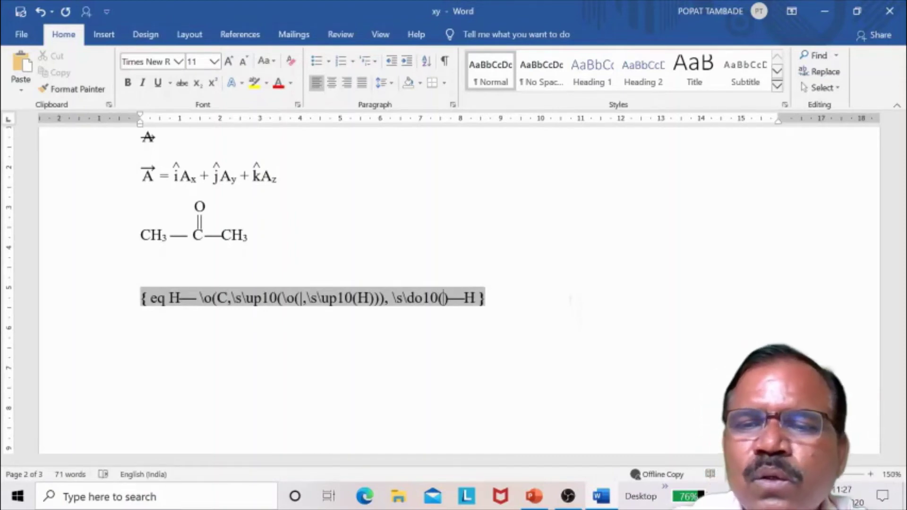
# Step: Open a nested overlay \o(|, inside the \do10 parentheses of the H—C—H field code
pyautogui.write('\\o')
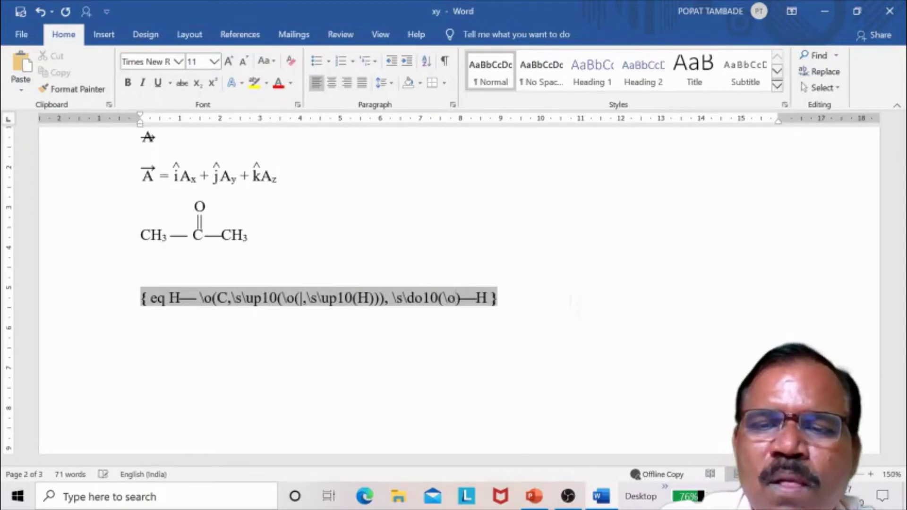
pyautogui.write('(')
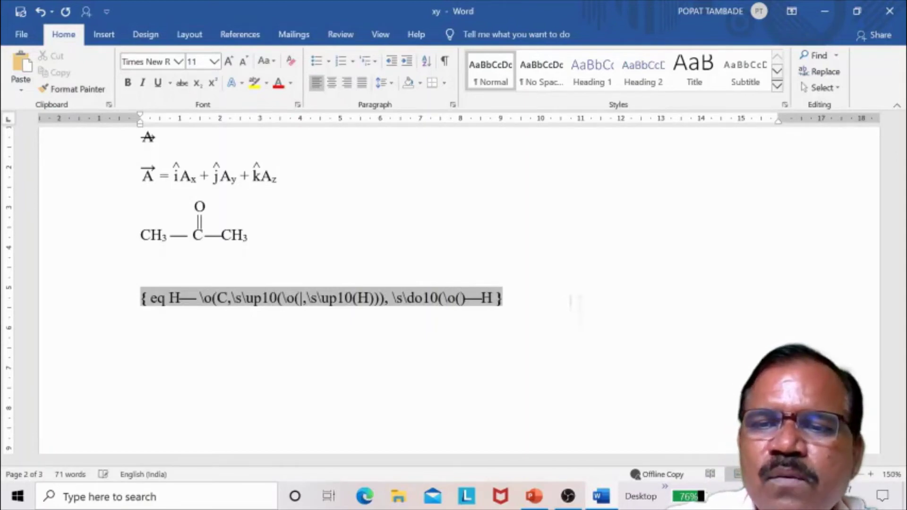
pyautogui.write('|')
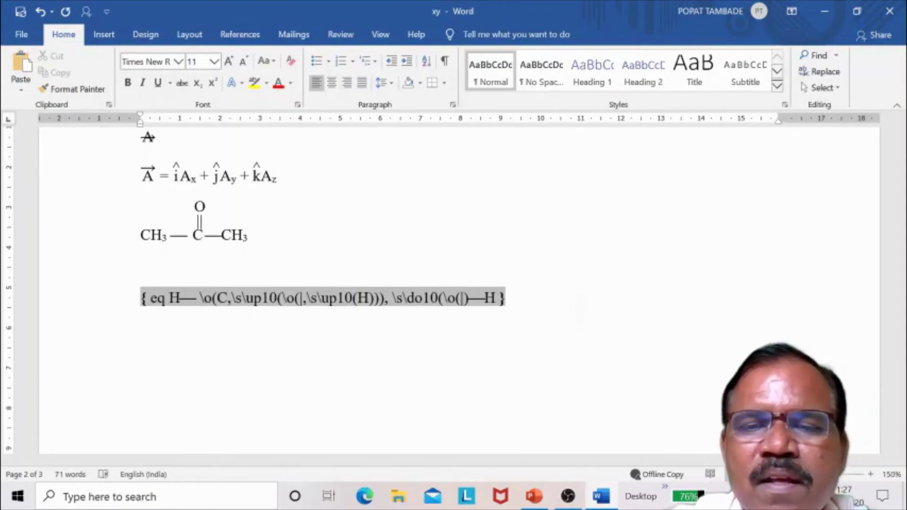
pyautogui.write(',')
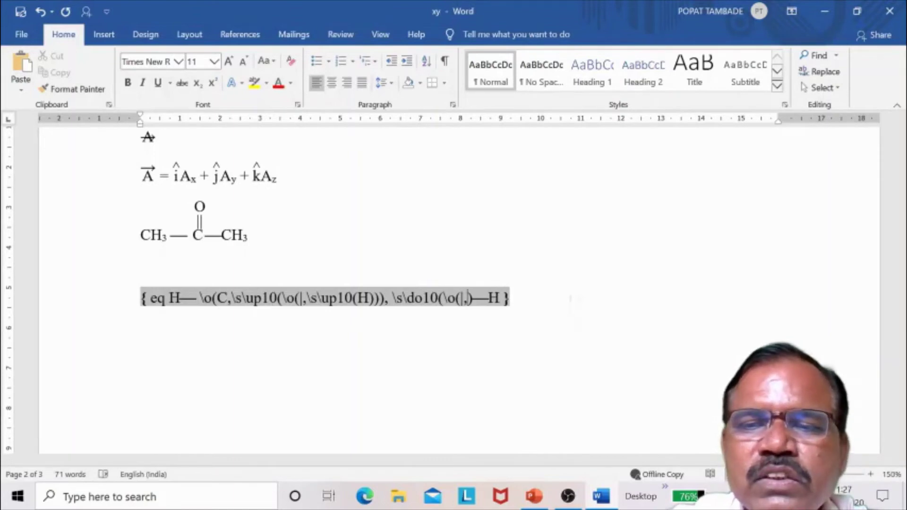
# Step: Add \s\do10(H) as the nested overlay's second element and close the parentheses around the lowered part
pyautogui.write('\\s\\')
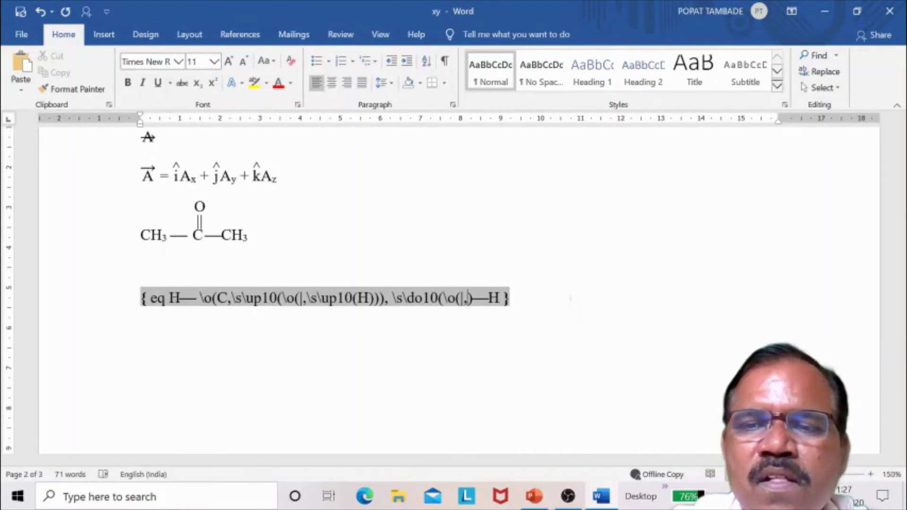
pyautogui.write('do10')
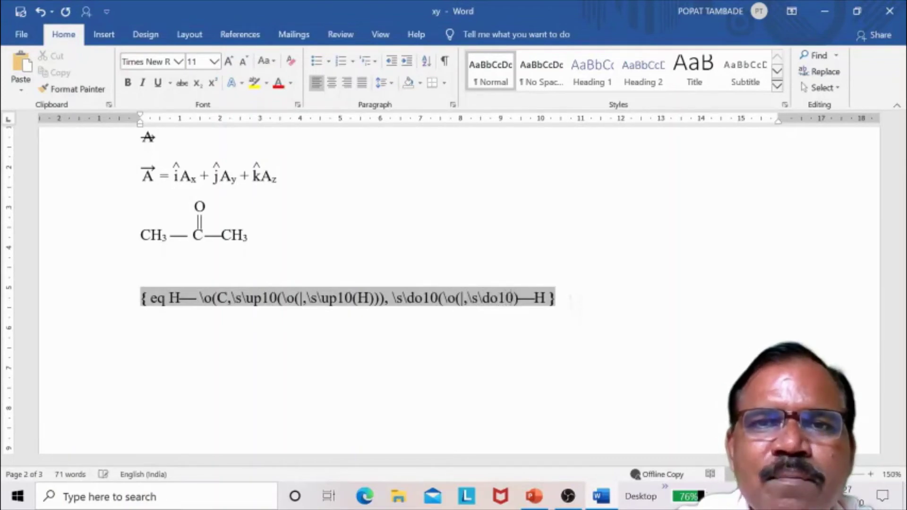
pyautogui.write('(')
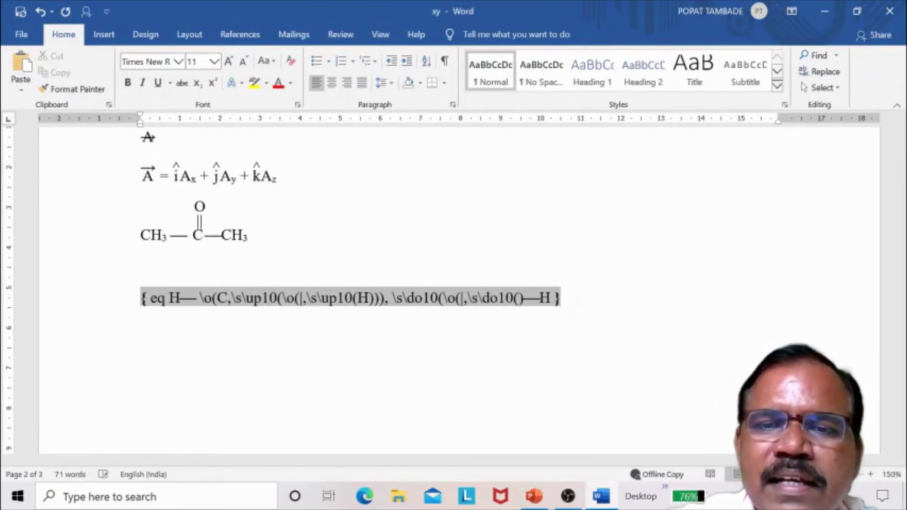
pyautogui.write('H')
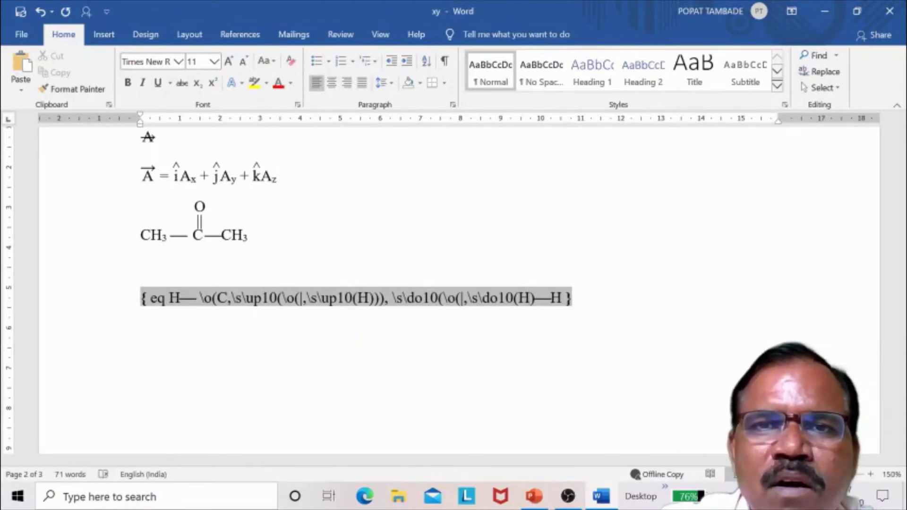
pyautogui.write(')')
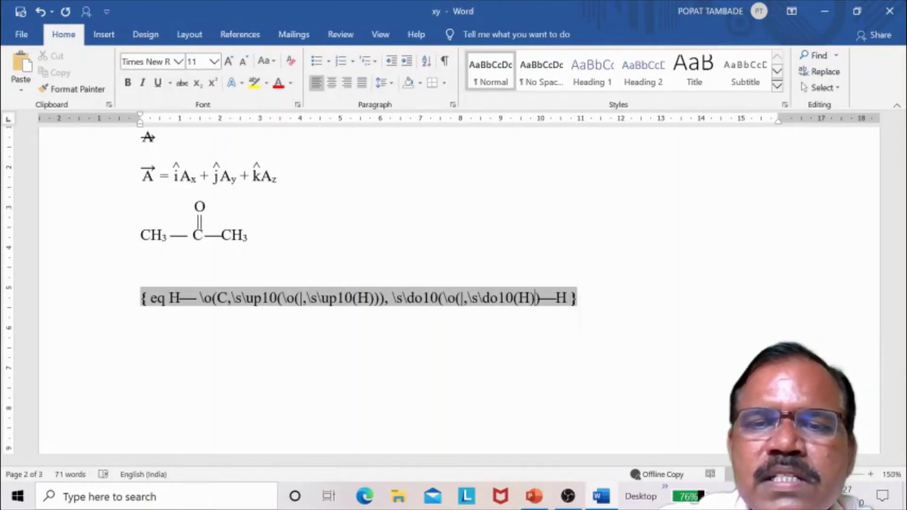
pyautogui.write(')')
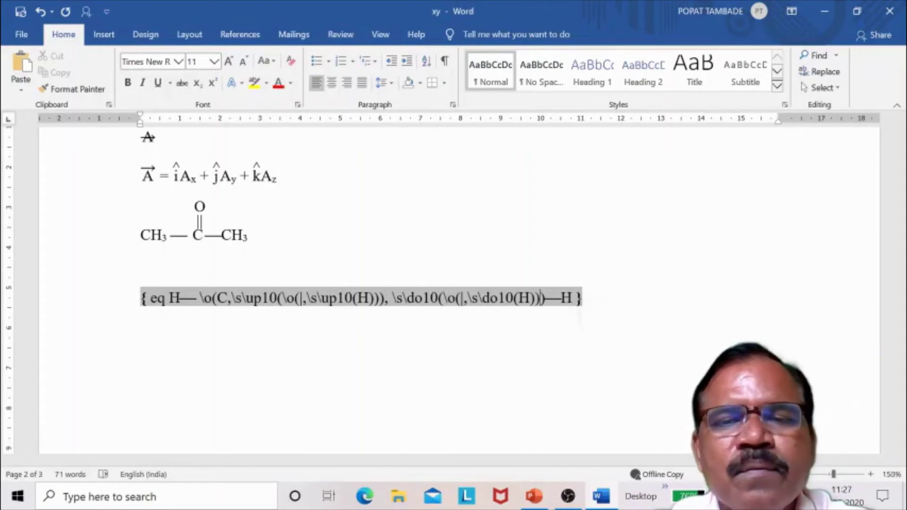
# Step: Add one more closing parenthesis after the final \s\do10(H) group and display the field's result
pyautogui.hotkey('shift', 'F9')
pyautogui.hotkey('shift', 'F9')
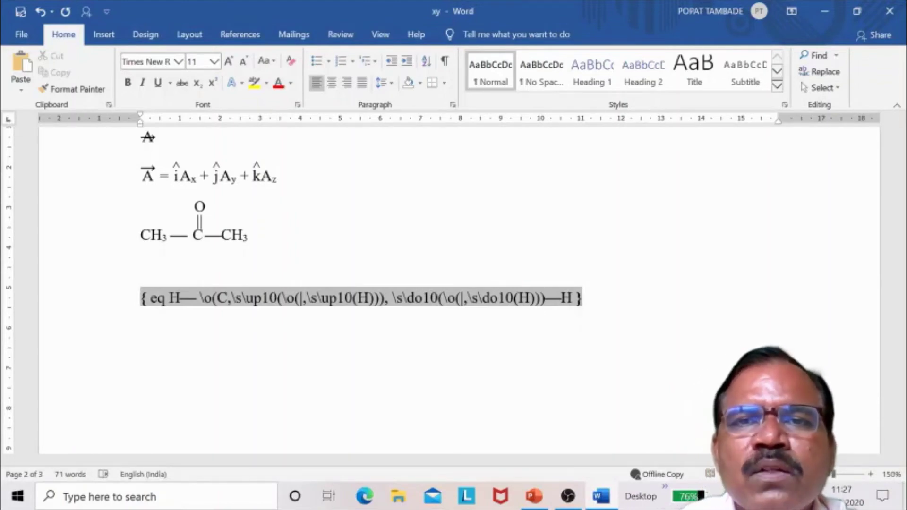
pyautogui.click(534, 297)
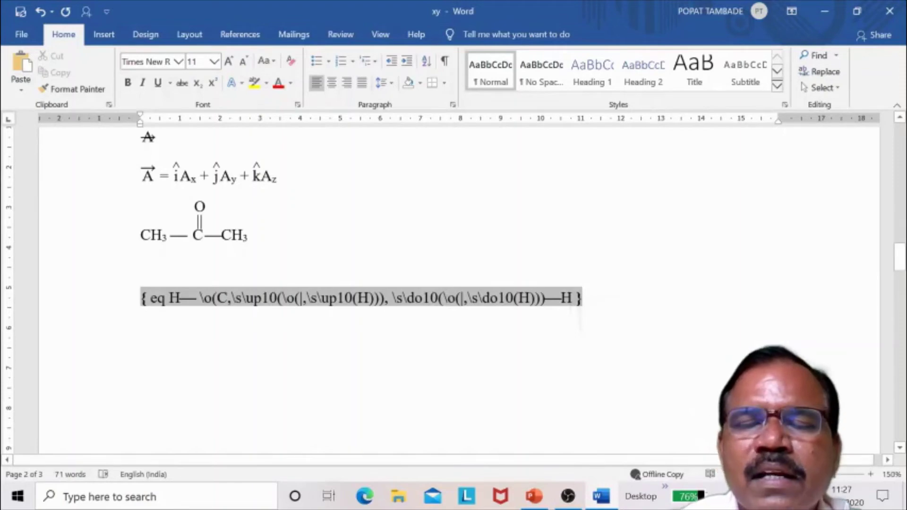
pyautogui.write(')')
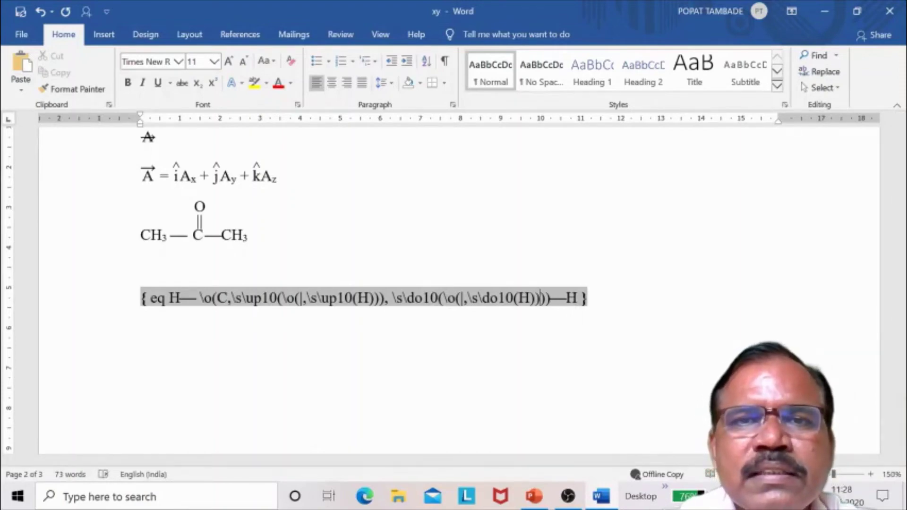
pyautogui.hotkey('shift', 'F9')
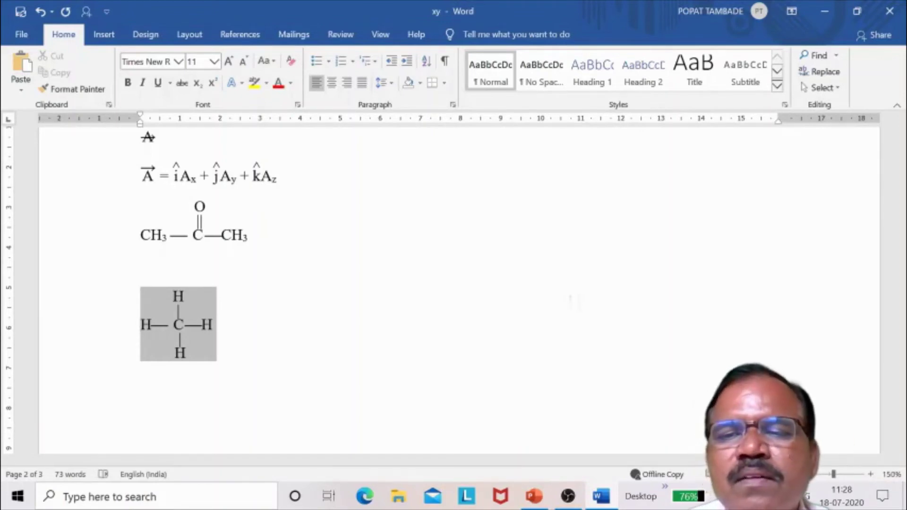
# Step: Append + C with a subscript 2 after the CH3—C(=O)—CH3 structure
pyautogui.click(658, 295)
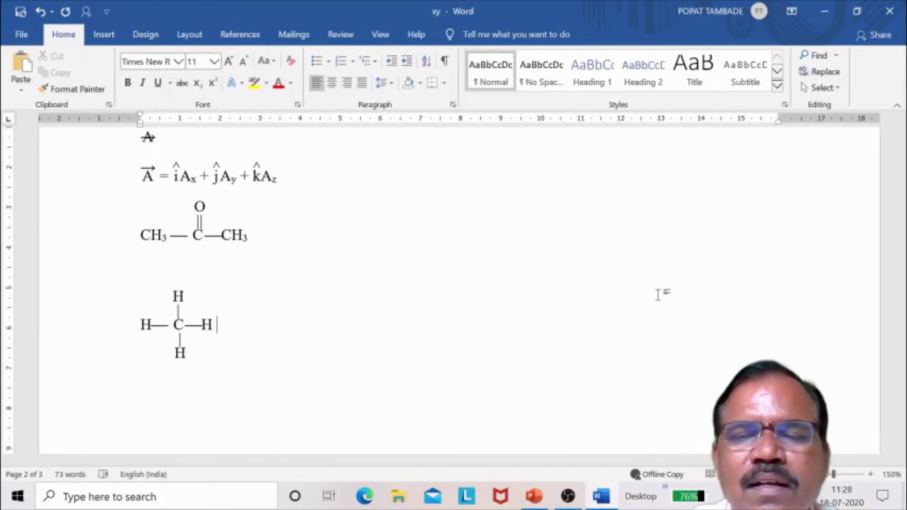
pyautogui.press('Up')
pyautogui.press('Up')
pyautogui.press('End')
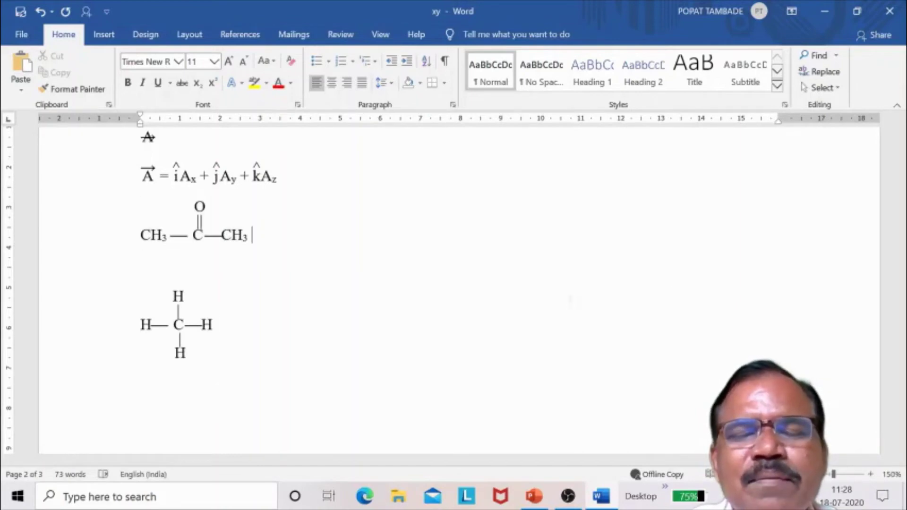
pyautogui.write('+ ')
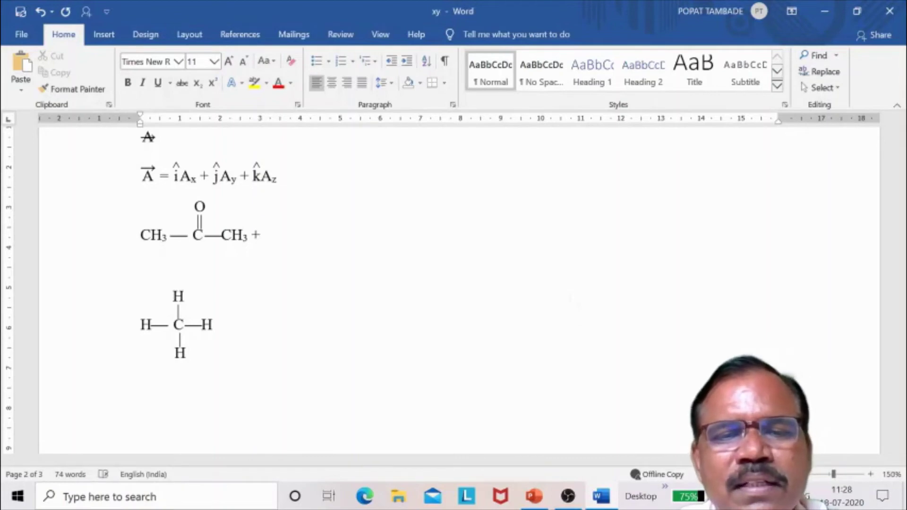
pyautogui.write('C')
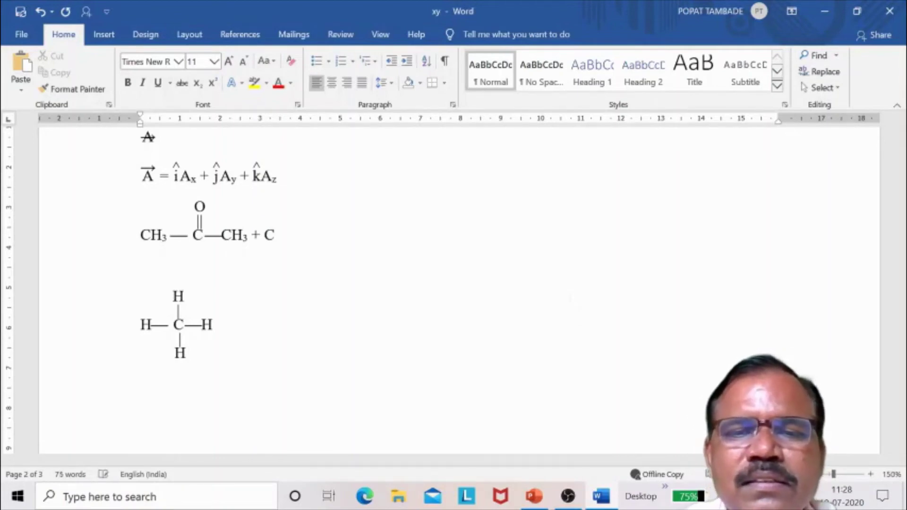
pyautogui.write('2')
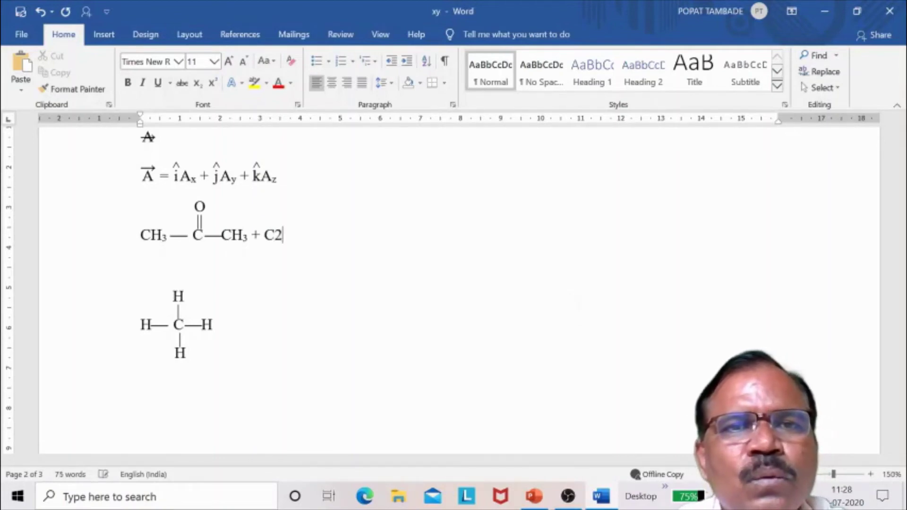
pyautogui.press('BackSpace')
pyautogui.hotkey('ctrl', '=')
pyautogui.write('2')
pyautogui.hotkey('ctrl', '=')
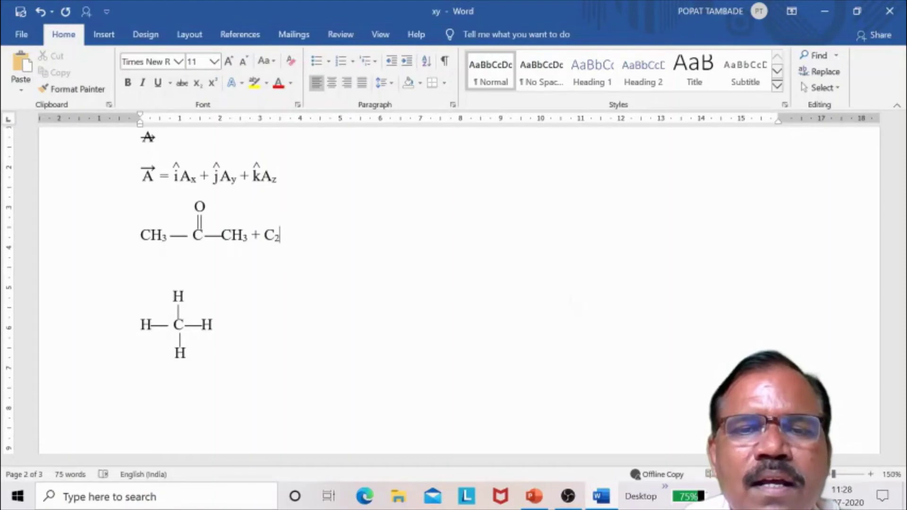
# Step: Complete the formula with H, a subscript 5 and OH, then append a → arrow using character code 2192
pyautogui.write('H')
pyautogui.hotkey('ctrl', '=')
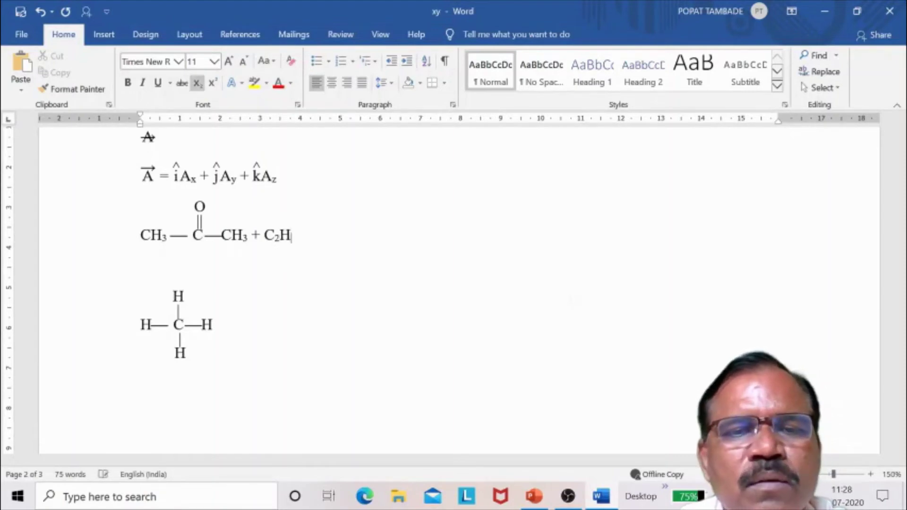
pyautogui.write('5')
pyautogui.hotkey('ctrl', '=')
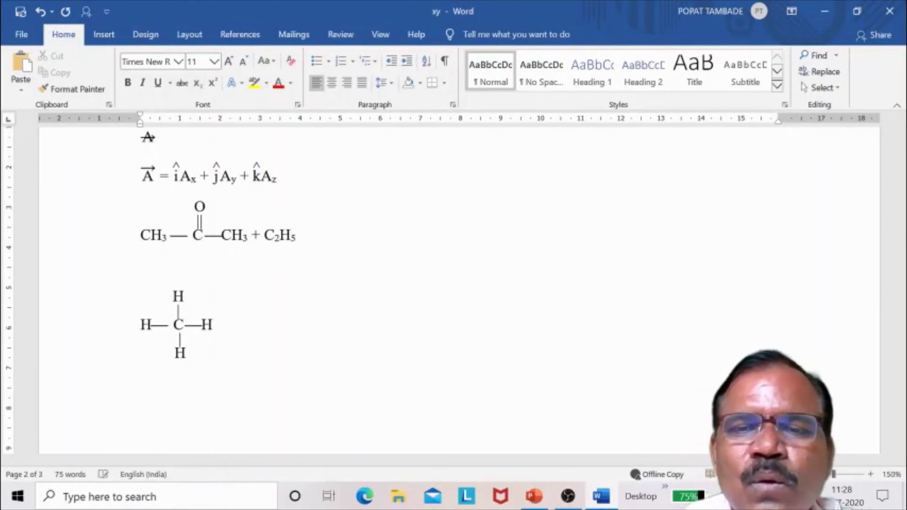
pyautogui.write('OH')
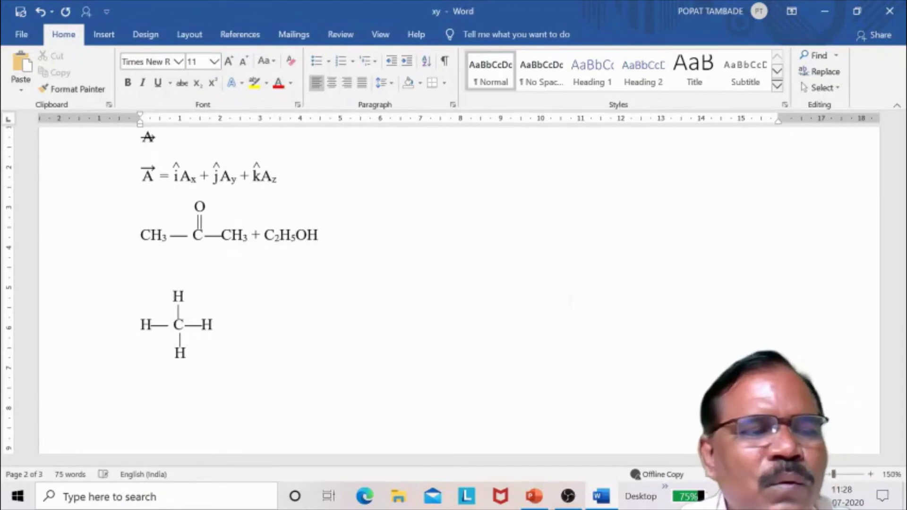
pyautogui.write(' 2192')
pyautogui.hotkey('alt', 'x')
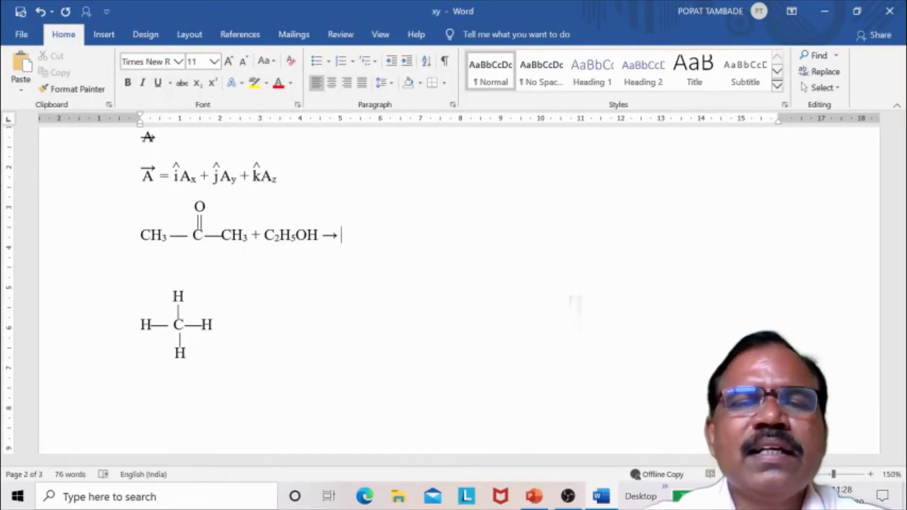
# Step: Delete the plain → arrow after C2H5OH in the reaction line
pyautogui.click(140, 265)
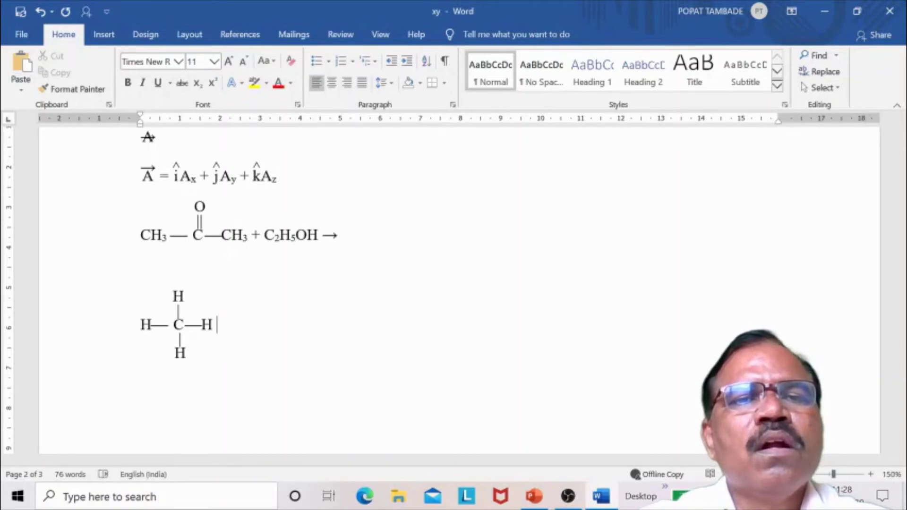
pyautogui.hotkey('shift', 'Home')
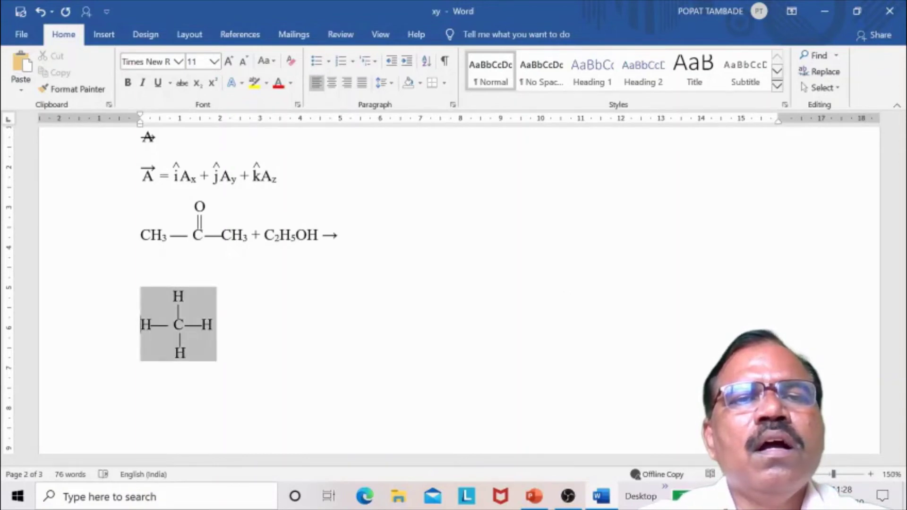
pyautogui.press('Up')
pyautogui.press('Up')
pyautogui.press('Right')
pyautogui.press('Right')
pyautogui.press('Right')
pyautogui.press('Right')
pyautogui.press('Right')
pyautogui.press('Right')
pyautogui.press('Right')
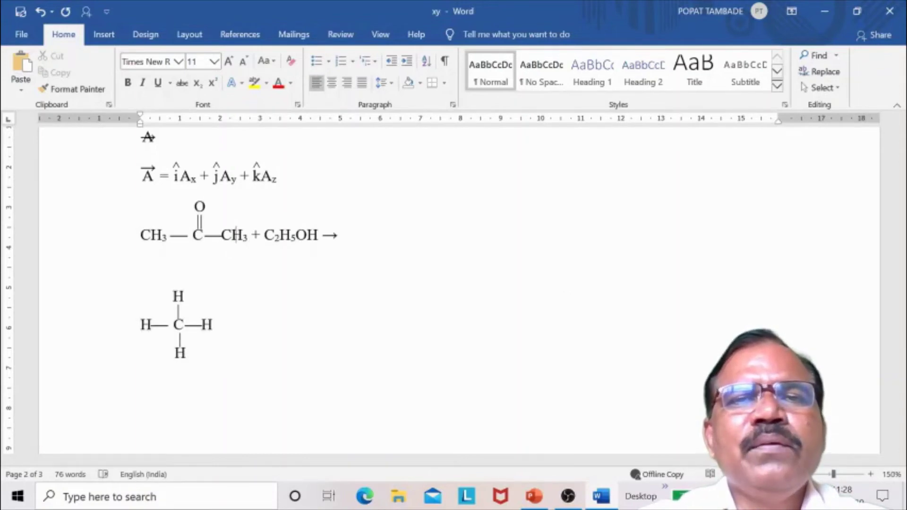
pyautogui.press('Right')
pyautogui.press('Right')
pyautogui.press('Right')
pyautogui.press('Right')
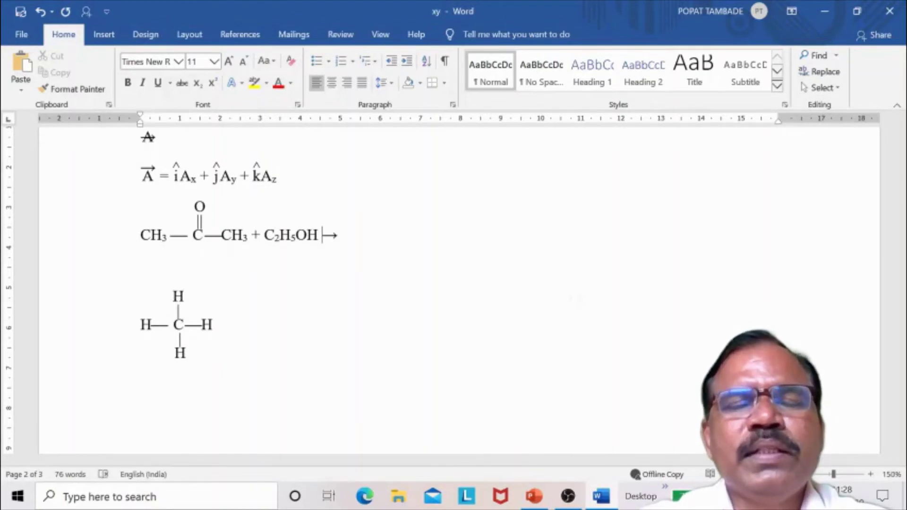
pyautogui.hotkey('shift', 'Right')
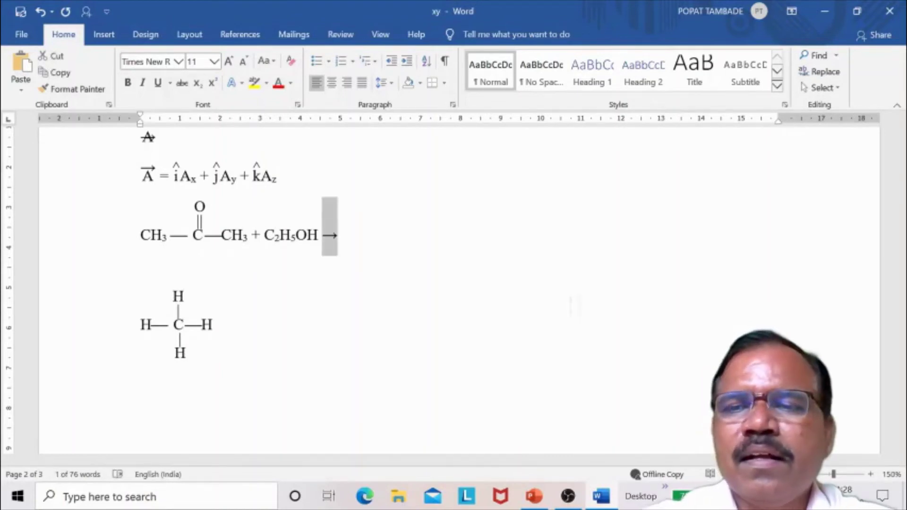
pyautogui.press('Delete')
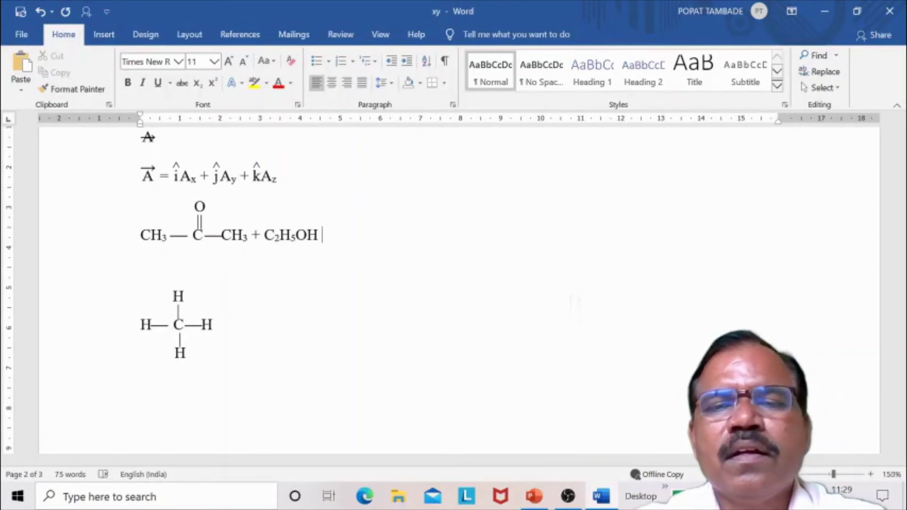
# Step: Start an EQ field after C2H5OH with the overlay switch \o( and a → arrow from character code 2192
pyautogui.hotkey('ctrl', 'F9')
pyautogui.write('eq ')
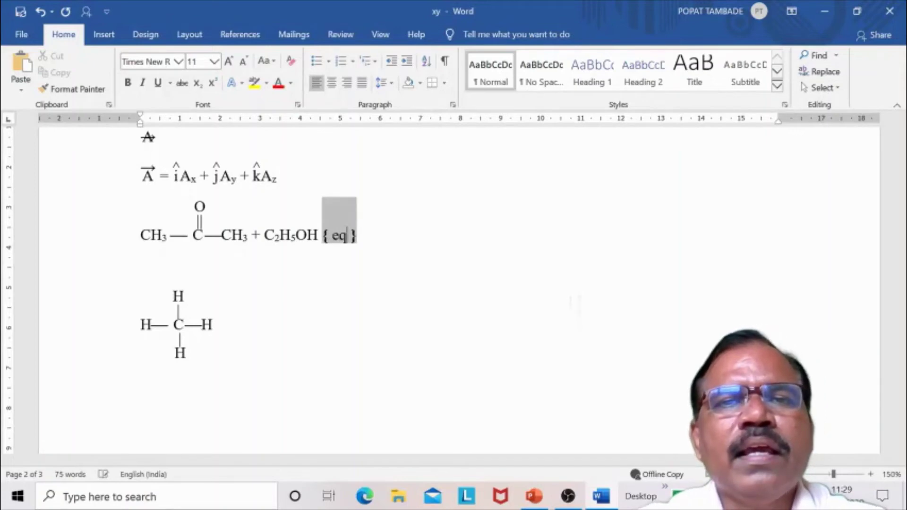
pyautogui.write('\\o ')
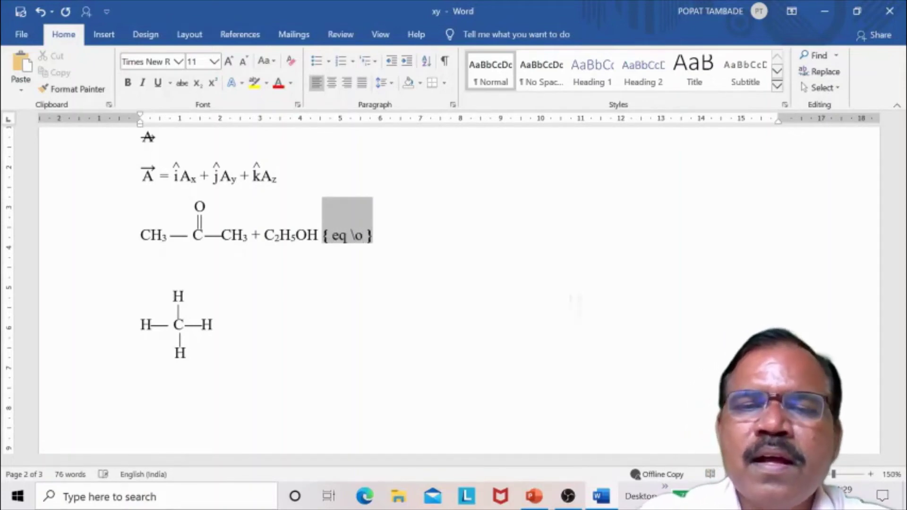
pyautogui.write('(')
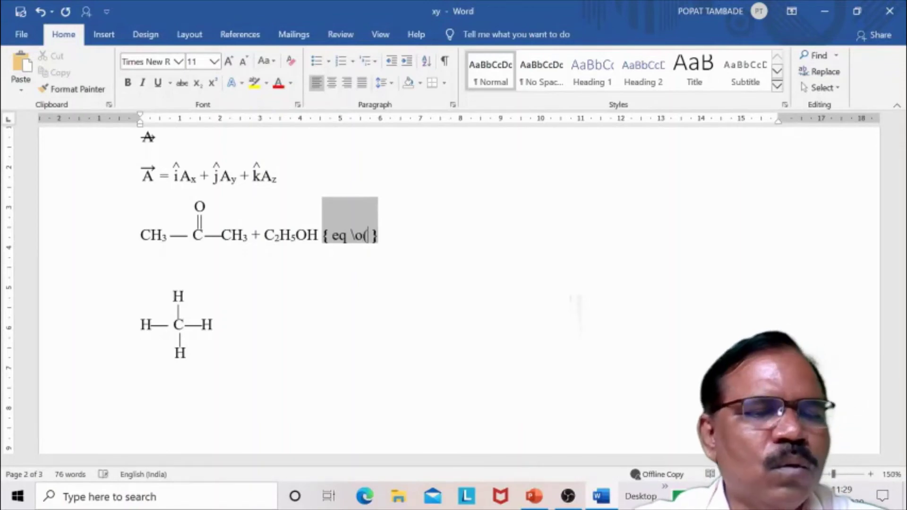
pyautogui.write('2192')
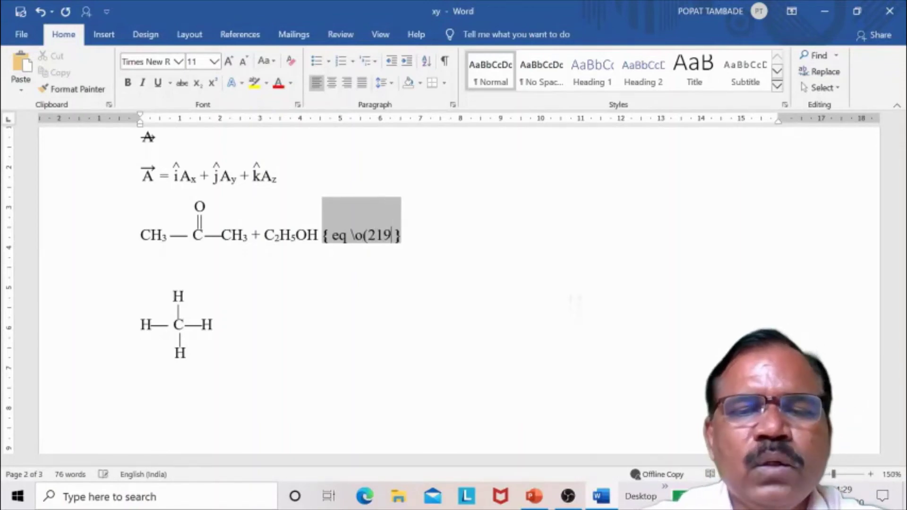
pyautogui.hotkey('alt', 'x')
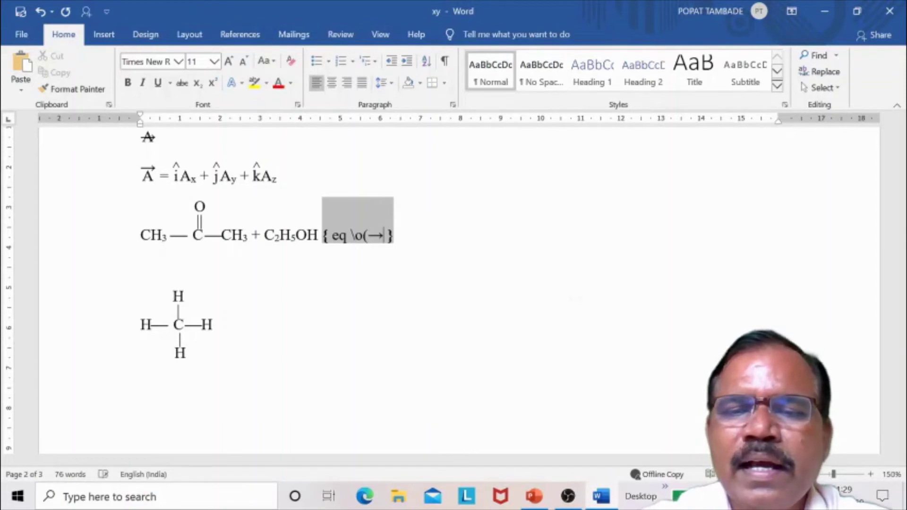
# Step: Add ,\s\up5(Δ)) to the overlay so Δ sits above the arrow, and display the field's result
pyautogui.write(',\\s\\up')
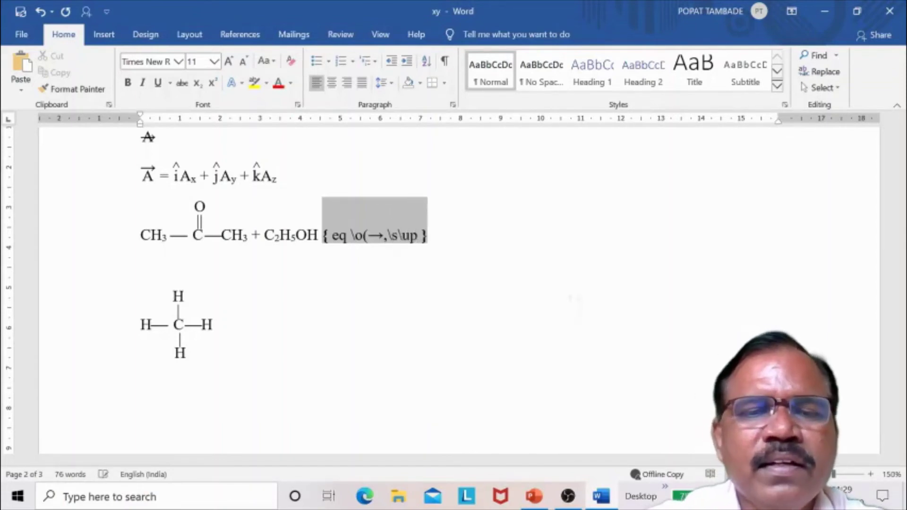
pyautogui.write('5')
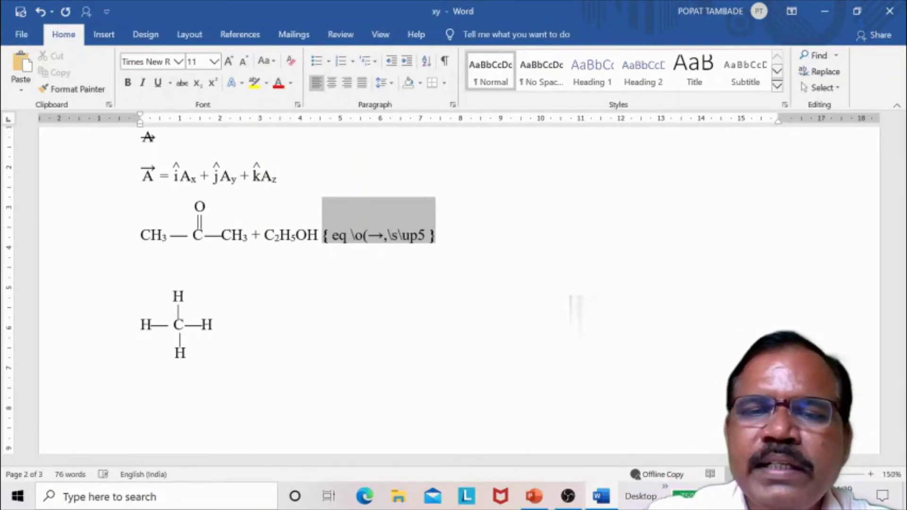
pyautogui.write('(')
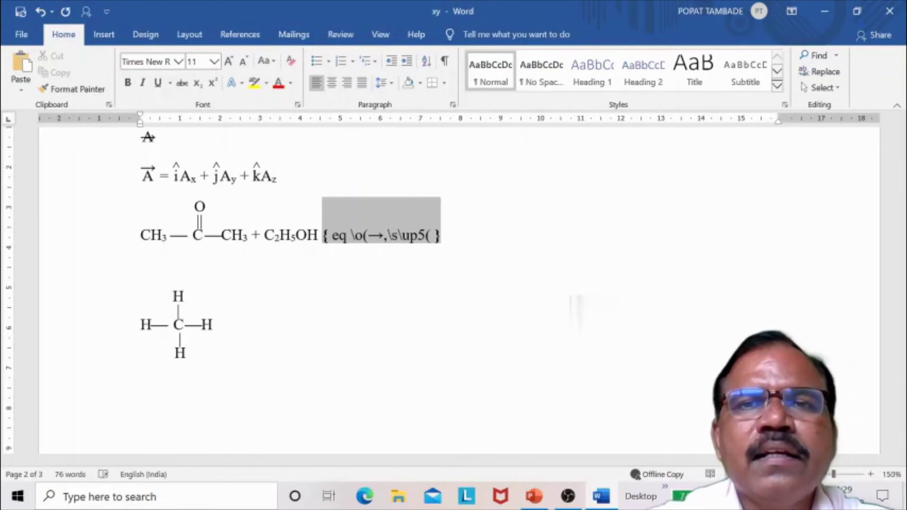
pyautogui.write('Δ))')
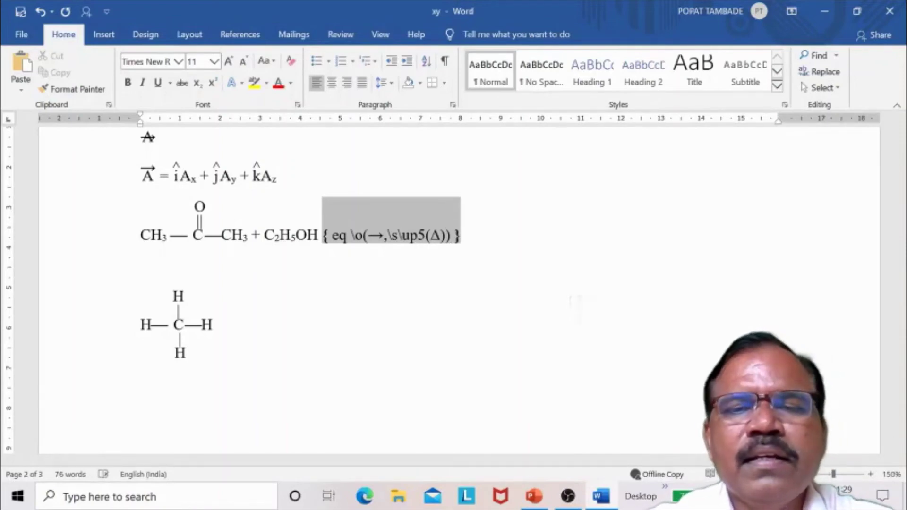
pyautogui.hotkey('shift', 'F9')
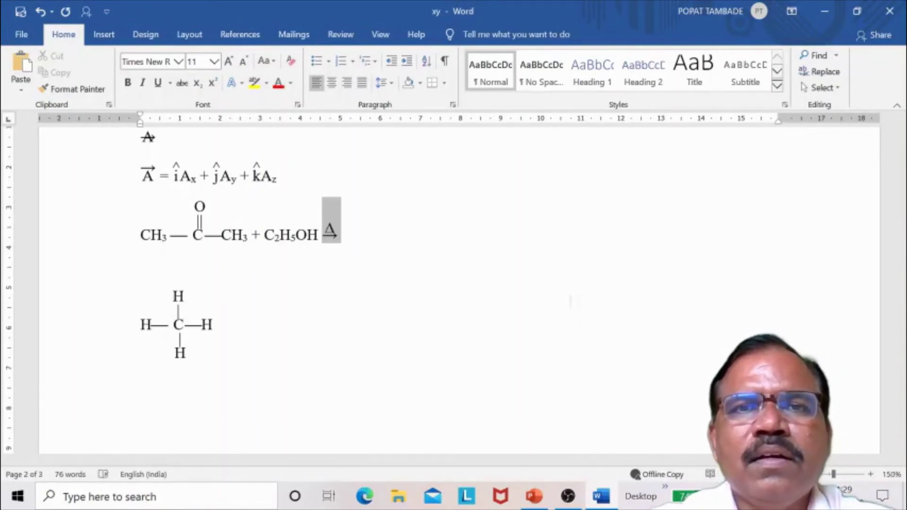
pyautogui.click(386, 258)
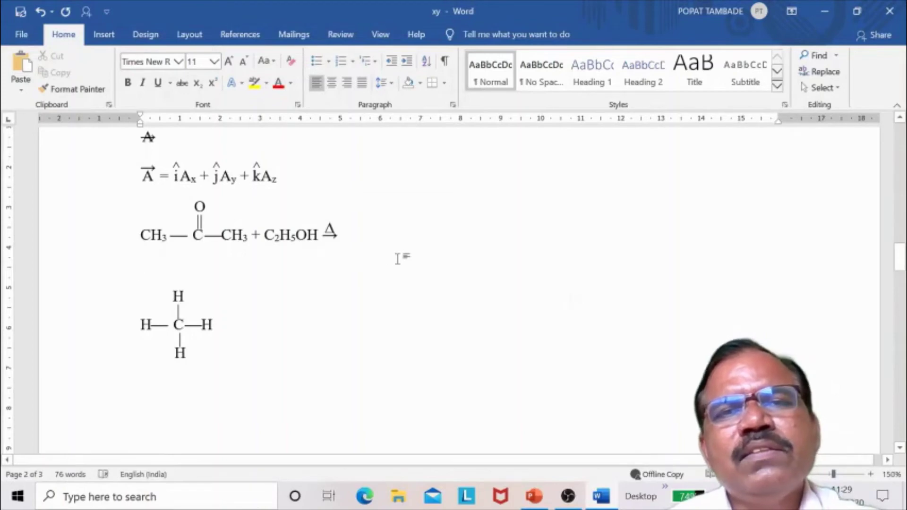
pyautogui.click(417, 246)
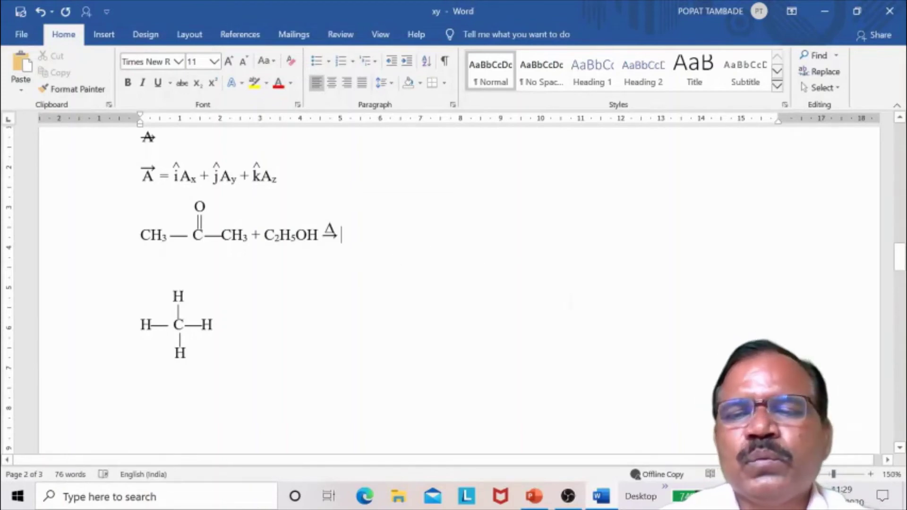
pyautogui.press('Down')
pyautogui.press('Down')
pyautogui.press('Home')
pyautogui.press('Up')
pyautogui.press('Up')
pyautogui.press('Up')
pyautogui.press('pagedown')
pyautogui.press('Down')
pyautogui.press('Down')
pyautogui.press('Down')
pyautogui.press('Down')
pyautogui.press('Down')
pyautogui.press('Down')
pyautogui.press('Down')
pyautogui.press('Down')
pyautogui.press('Down')
pyautogui.press('Down')
pyautogui.press('Down')
pyautogui.press('Down')
pyautogui.scroll(-2, 588, 266)
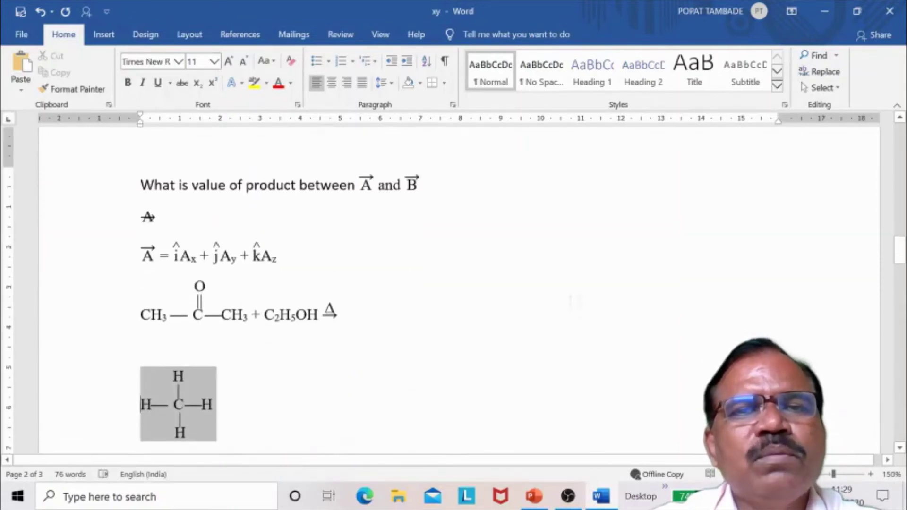
pyautogui.press('Up')
pyautogui.press('Up')
pyautogui.press('Up')
pyautogui.press('Up')
pyautogui.press('Down')
pyautogui.press('Right')
pyautogui.press('Right')
pyautogui.press('Down')
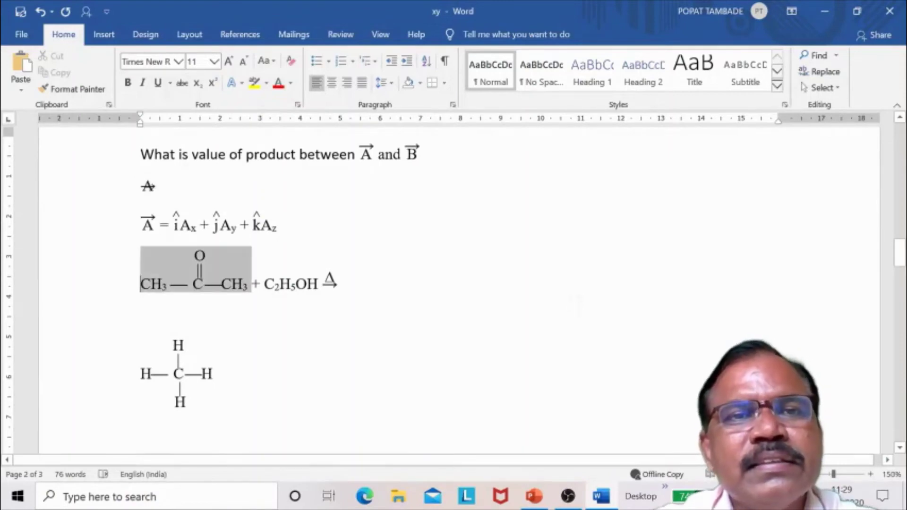
# Step: Enter \x on the empty line below the methane structure and start a new line under it
pyautogui.press('Down')
pyautogui.press('Down')
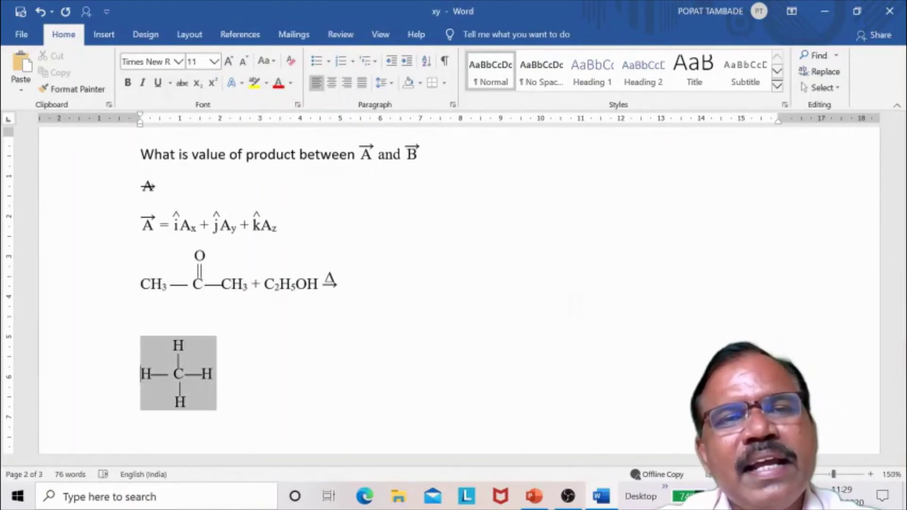
pyautogui.press('Right')
pyautogui.press('Down')
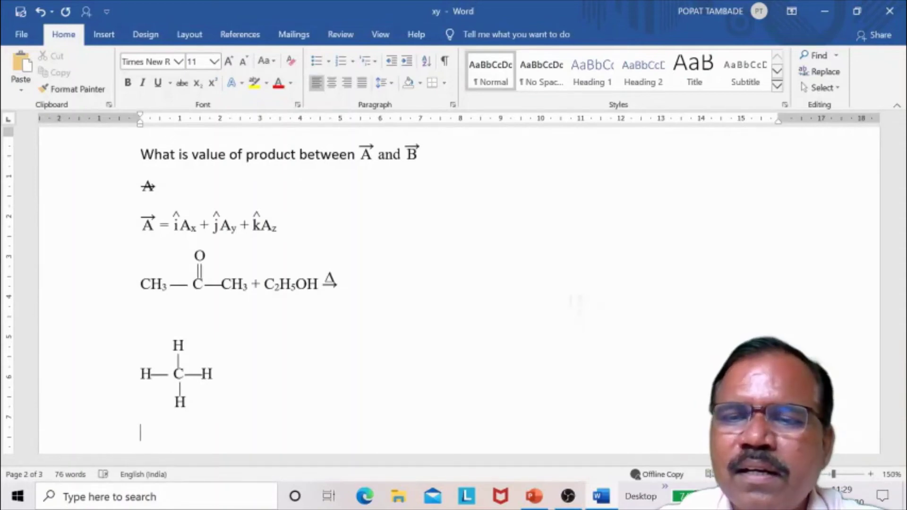
pyautogui.write('\\x')
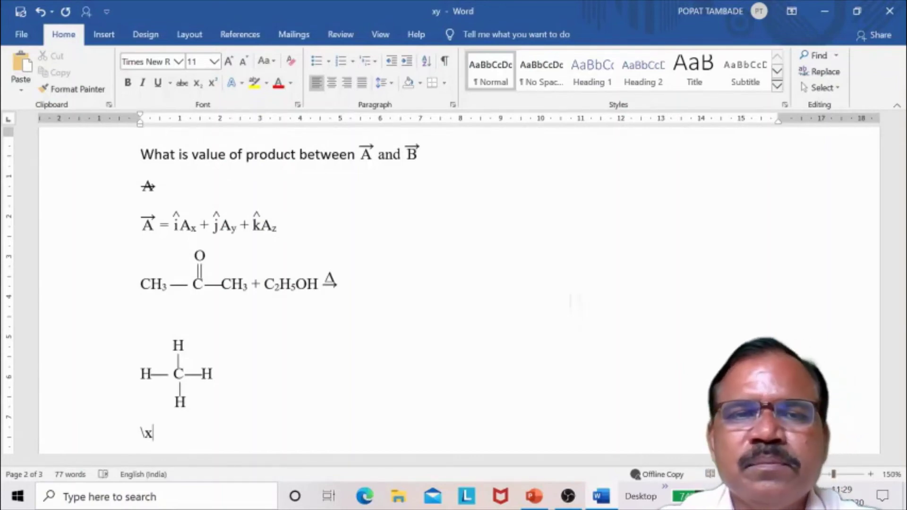
pyautogui.press('Return')
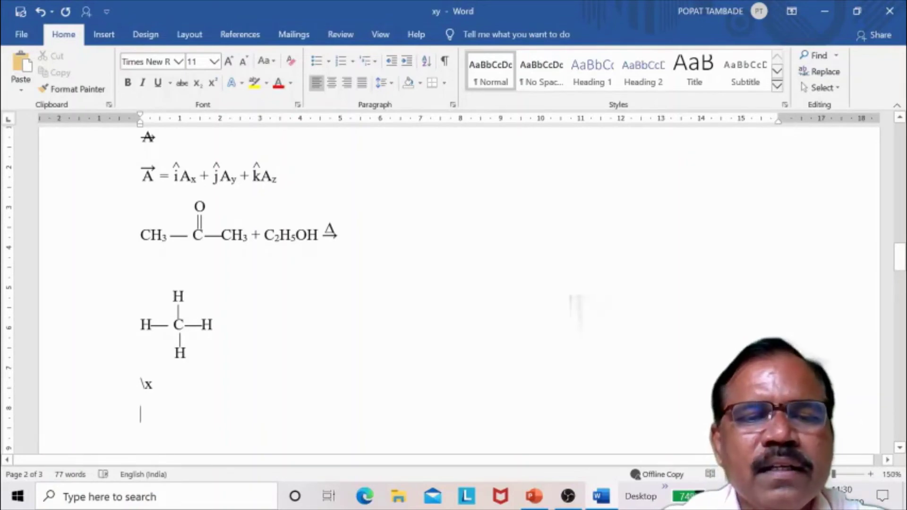
# Step: Insert the field eq \x(A) on the line below \x and display its result as a boxed A
pyautogui.hotkey('ctrl', 'F9')
pyautogui.write('eq')
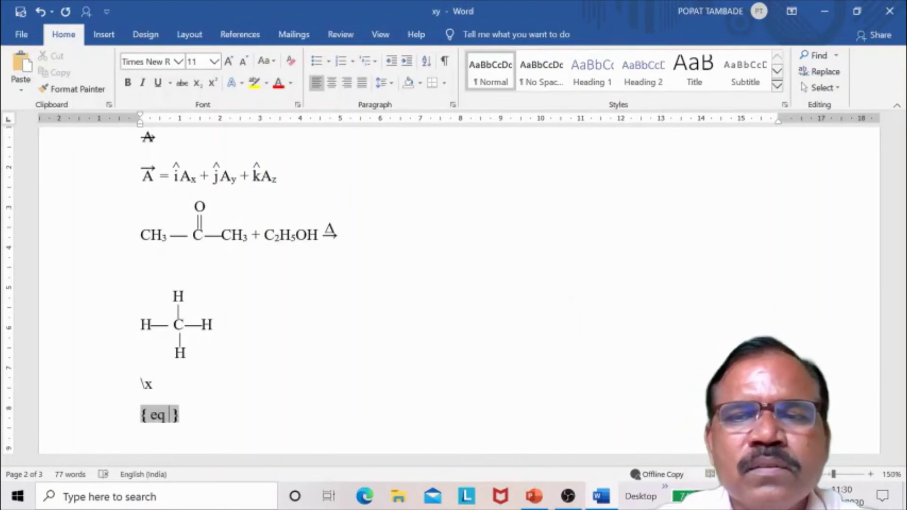
pyautogui.write(' \\ ')
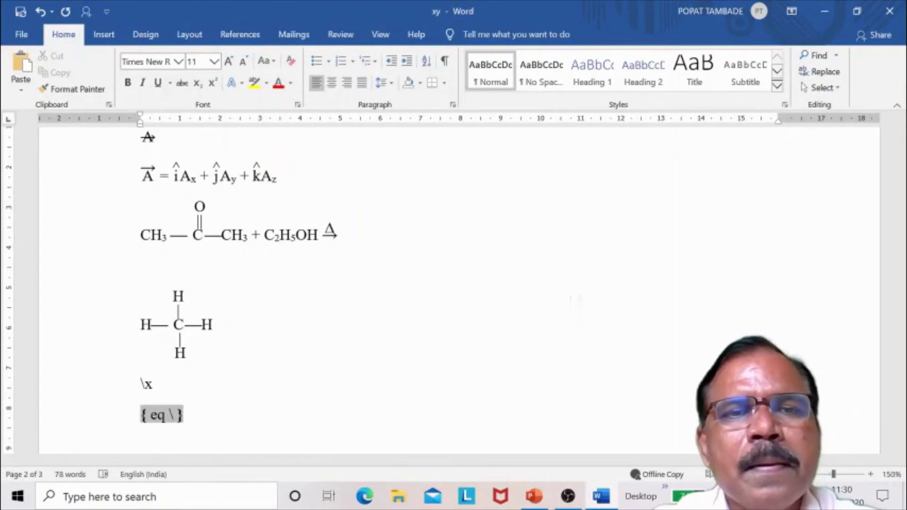
pyautogui.write('x')
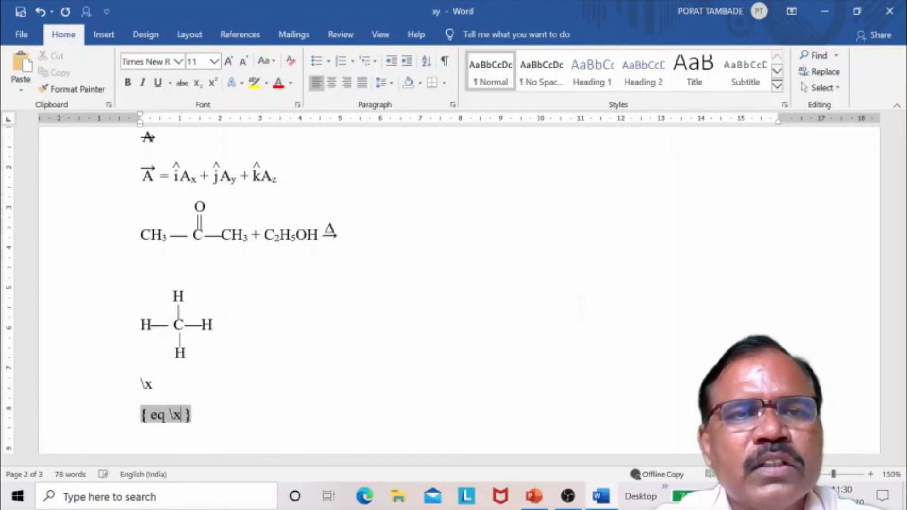
pyautogui.write('(')
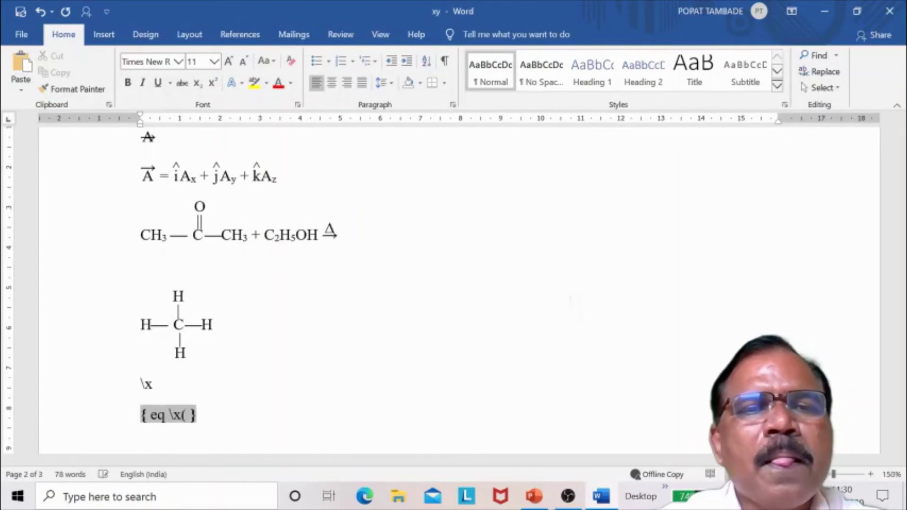
pyautogui.write('A')
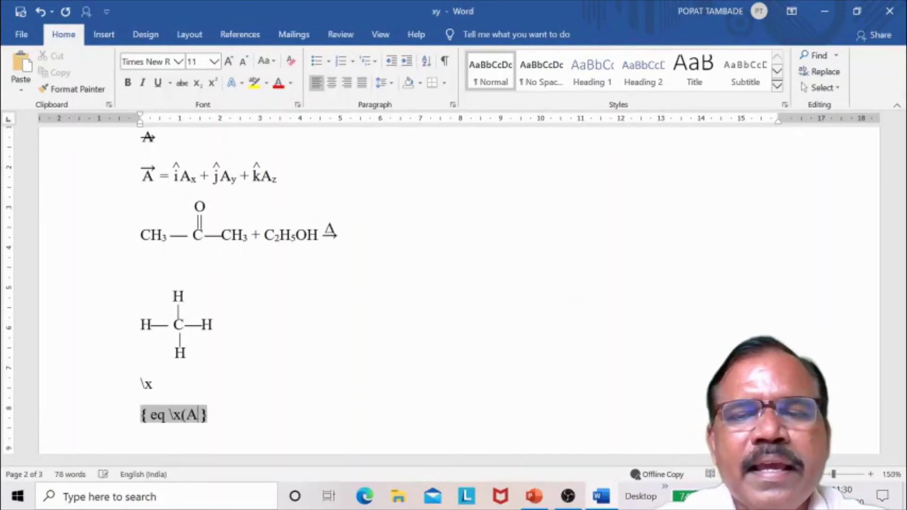
pyautogui.write(')')
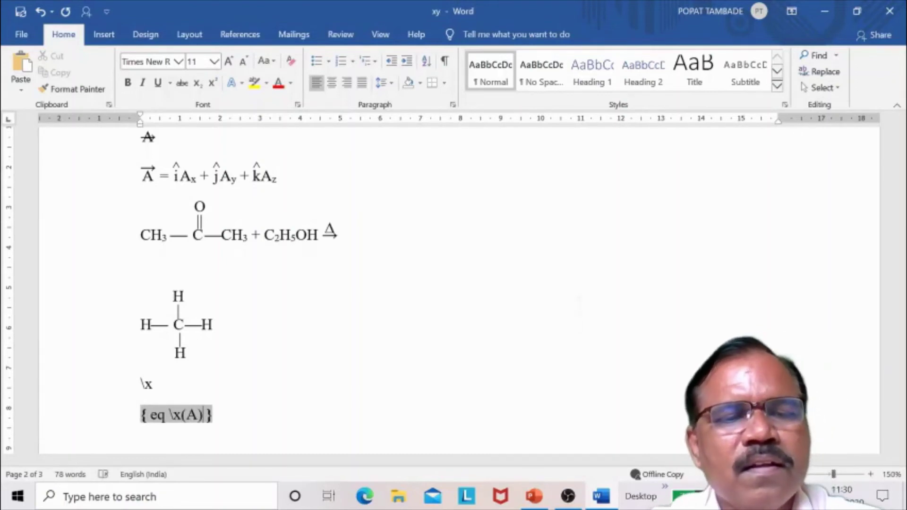
pyautogui.hotkey('shift', 'F9')
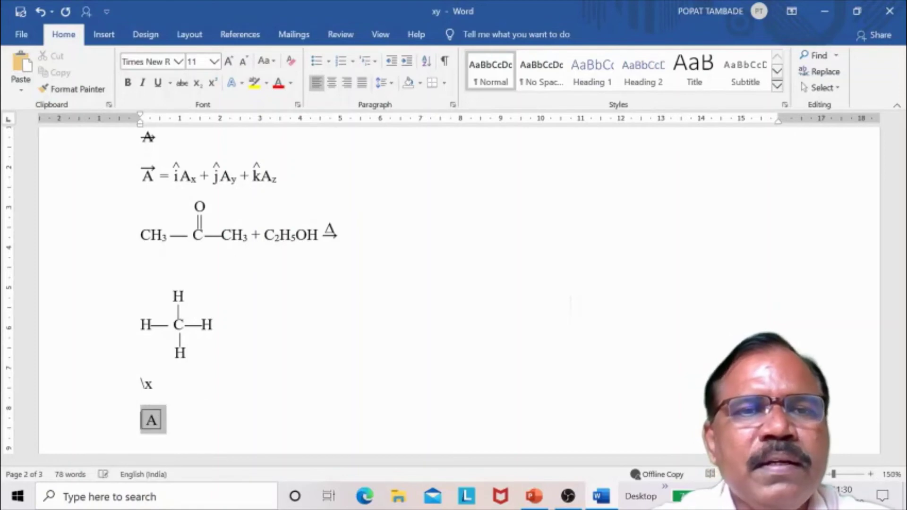
pyautogui.click(167, 420)
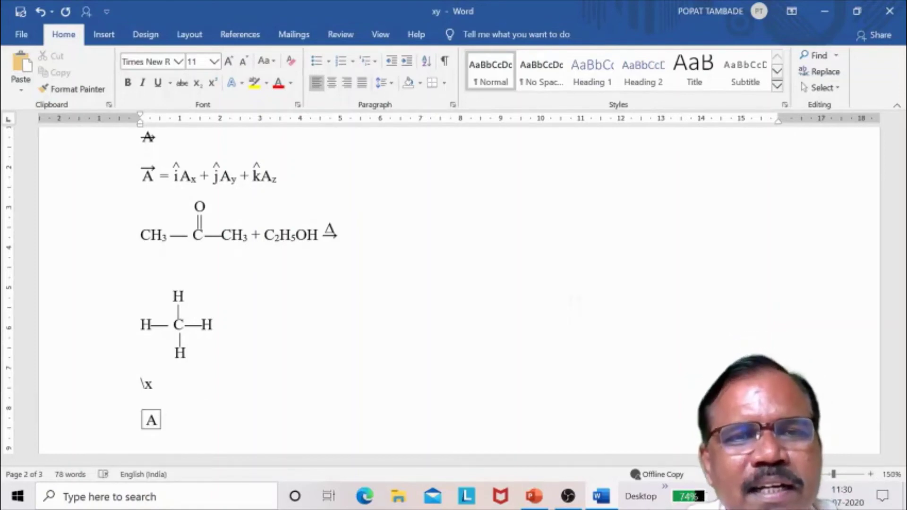
# Step: Insert a plain letter A directly before the boxed A
pyautogui.click(140, 420)
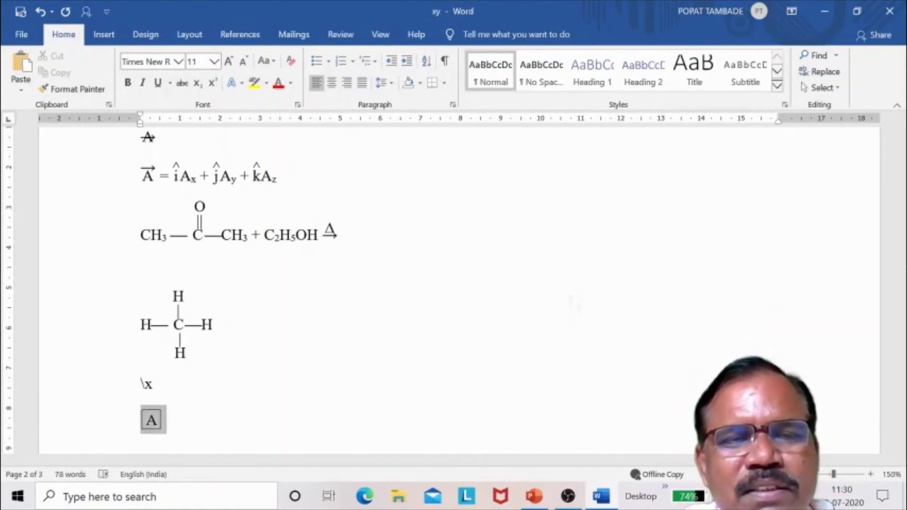
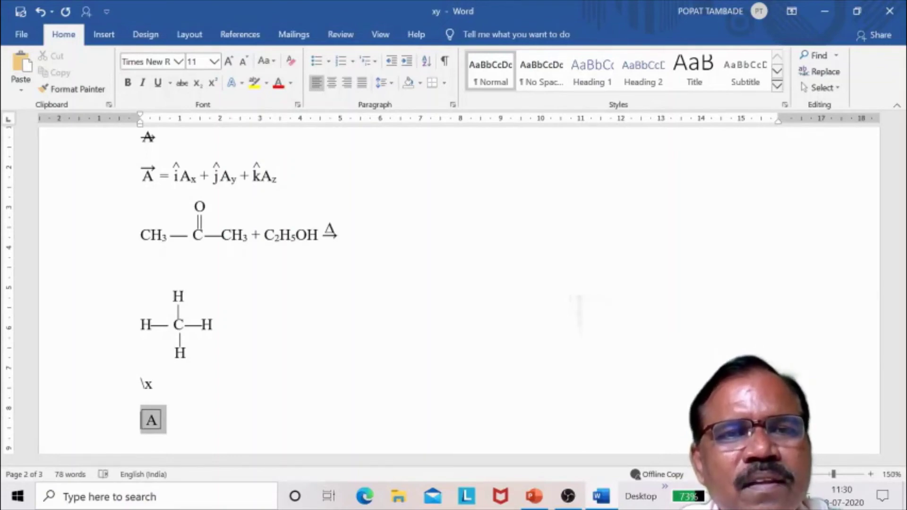
pyautogui.click(153, 383)
pyautogui.click(151, 419)
pyautogui.click(153, 383)
pyautogui.click(151, 420)
pyautogui.click(168, 419)
pyautogui.click(151, 420)
pyautogui.write('A')
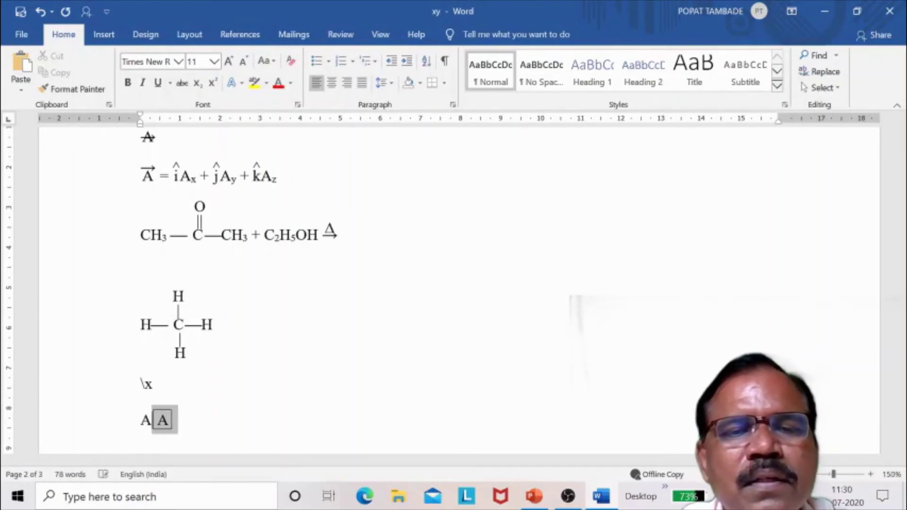
# Step: Replace the plain A before the boxed A with the text State whether true or false
pyautogui.press('BackSpace')
pyautogui.write('State ')
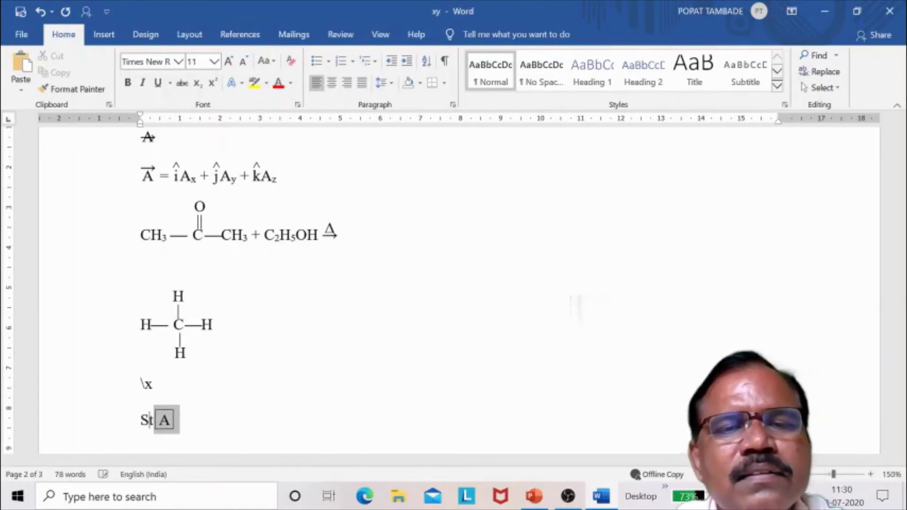
pyautogui.write('wh')
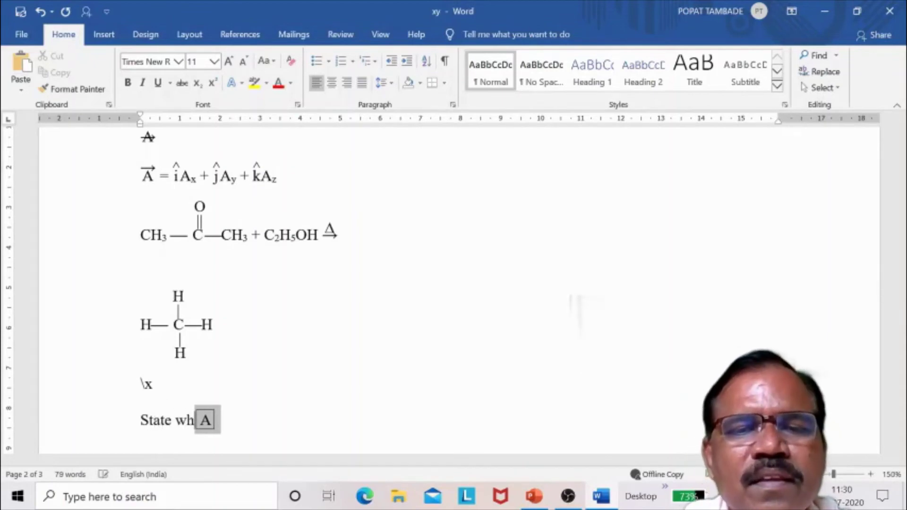
pyautogui.write('ether t')
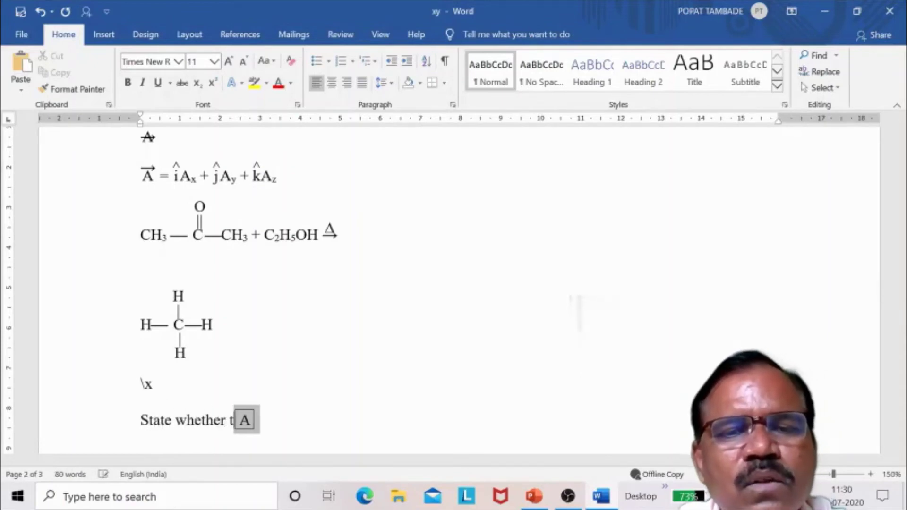
pyautogui.write('rue')
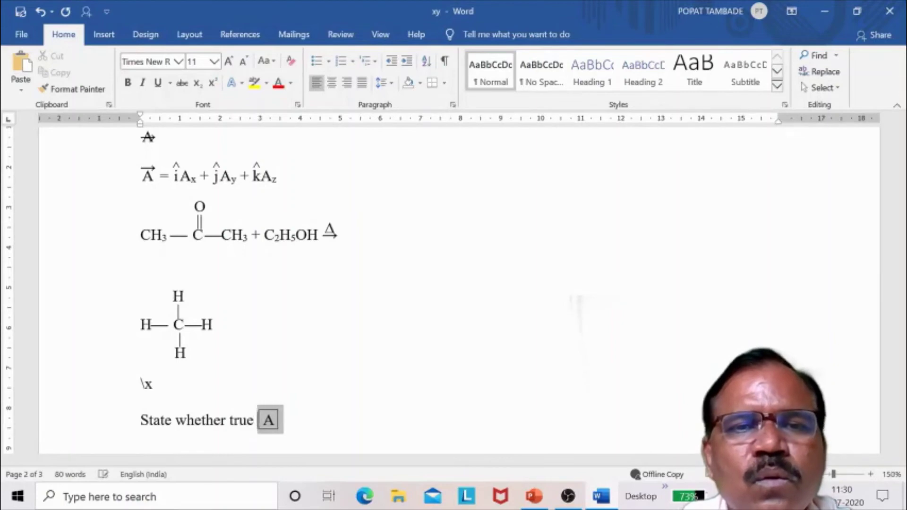
pyautogui.write(' or false')
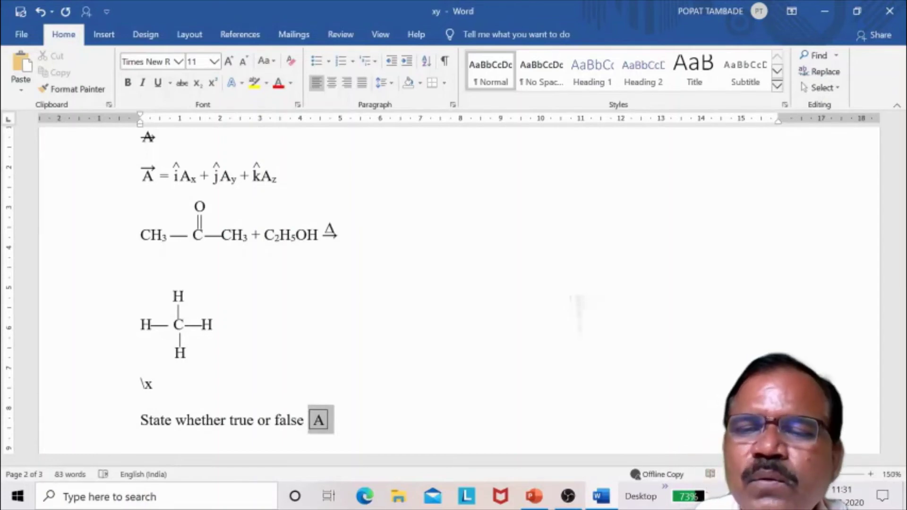
pyautogui.click(334, 419)
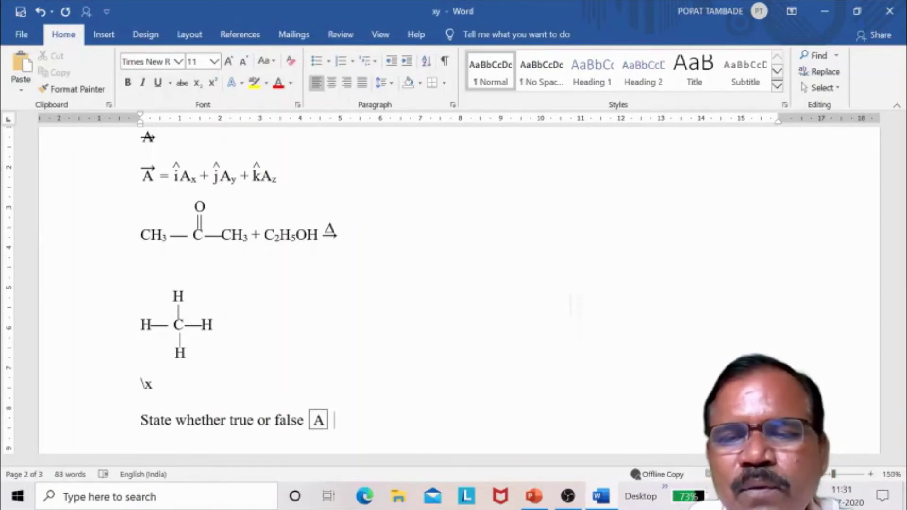
pyautogui.click(330, 420)
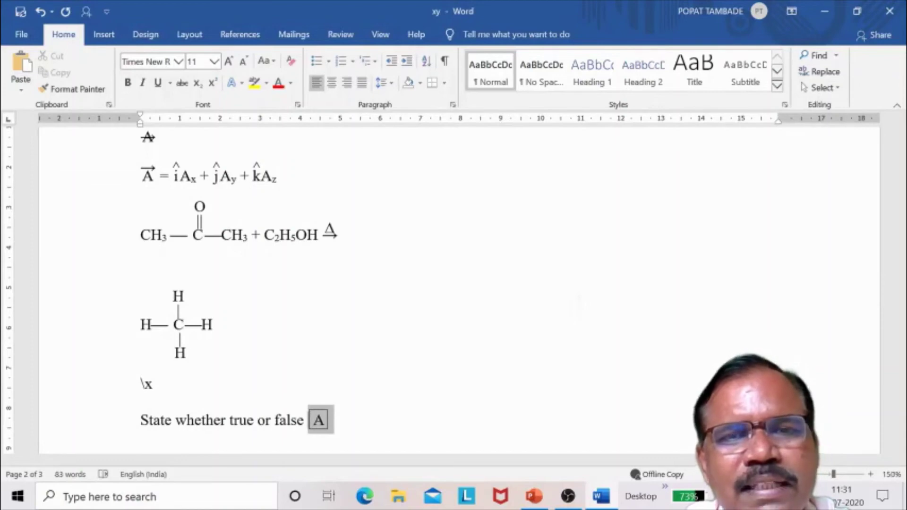
# Step: Insert the field code eq \x(A) on a new line below the State whether true or false line
pyautogui.press('End')
pyautogui.press('Return')
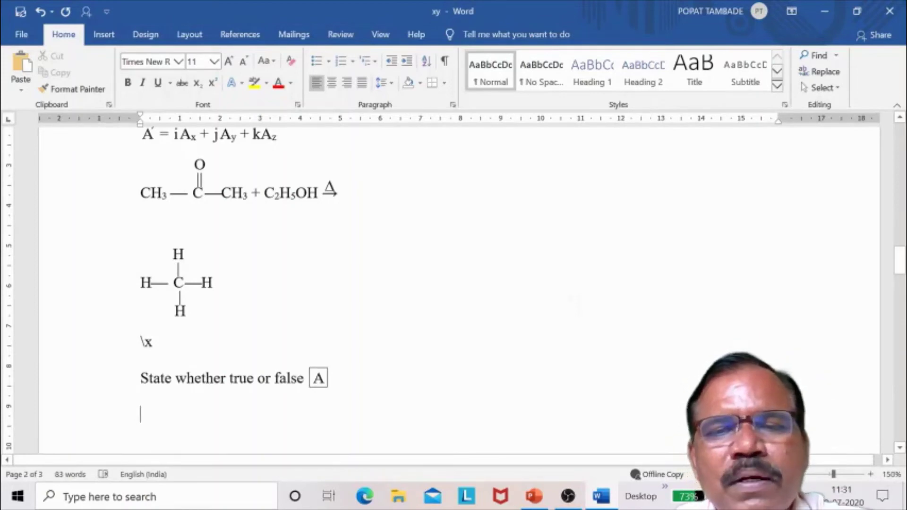
pyautogui.hotkey('ctrl', 'F9')
pyautogui.write('eq ')
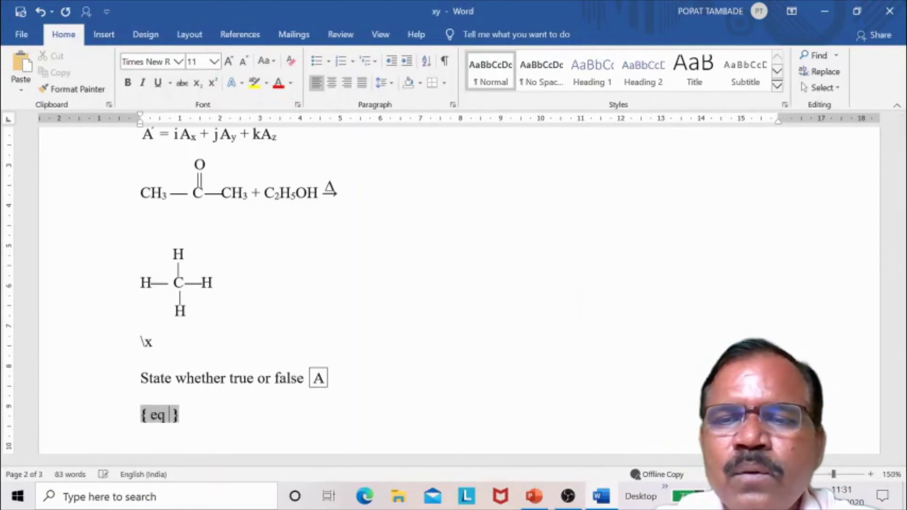
pyautogui.write('\\f')
pyautogui.press('BackSpace')
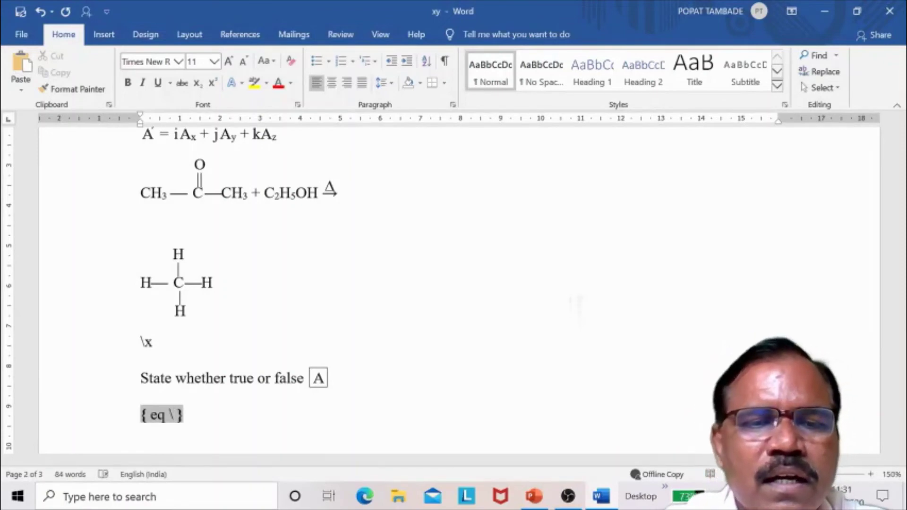
pyautogui.write('x(')
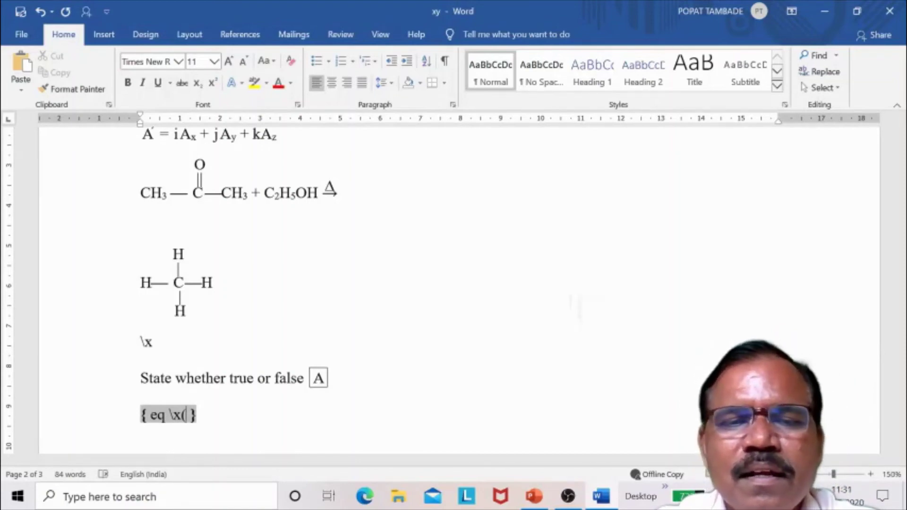
pyautogui.write('A')
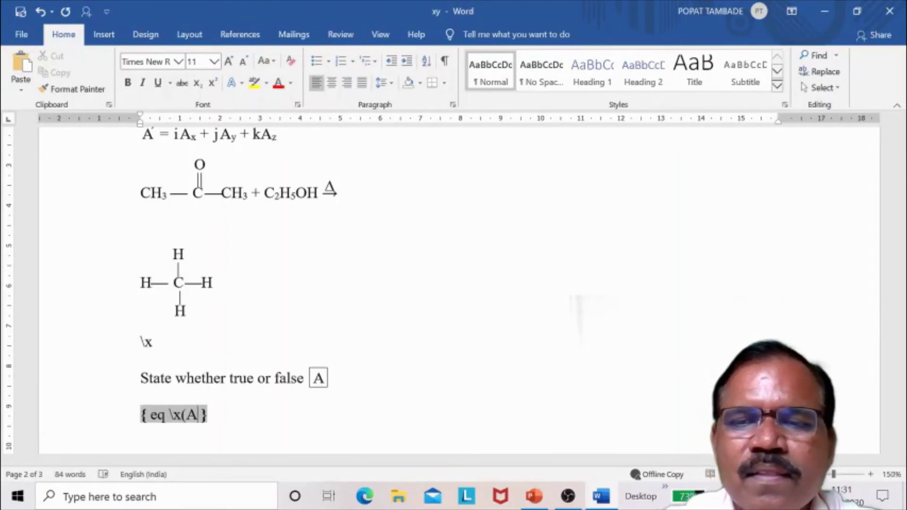
pyautogui.write(')')
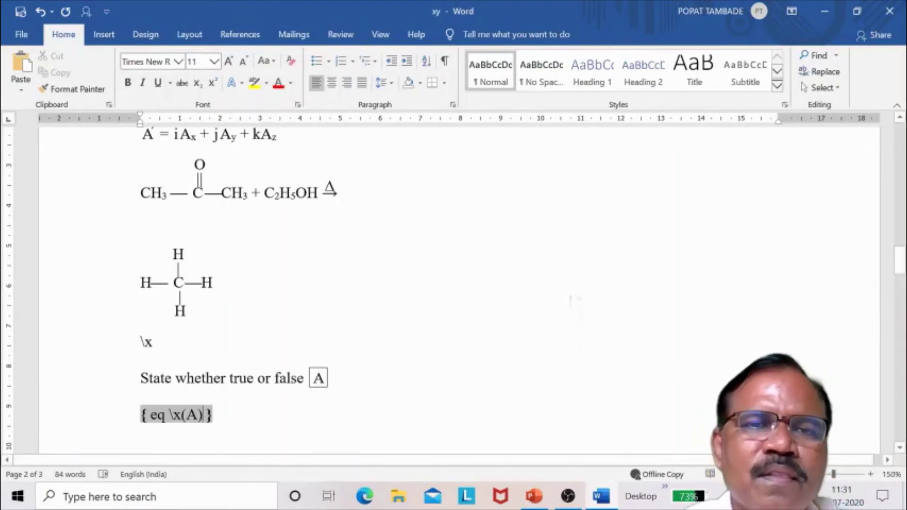
# Step: Colour the A inside the new field white and display the field's result as an empty box
pyautogui.doubleClick(191, 414)
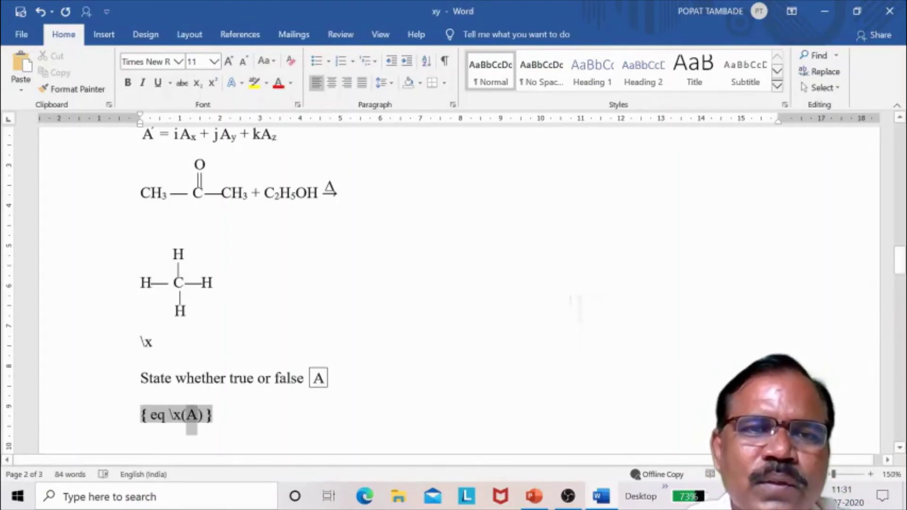
pyautogui.click(290, 83)
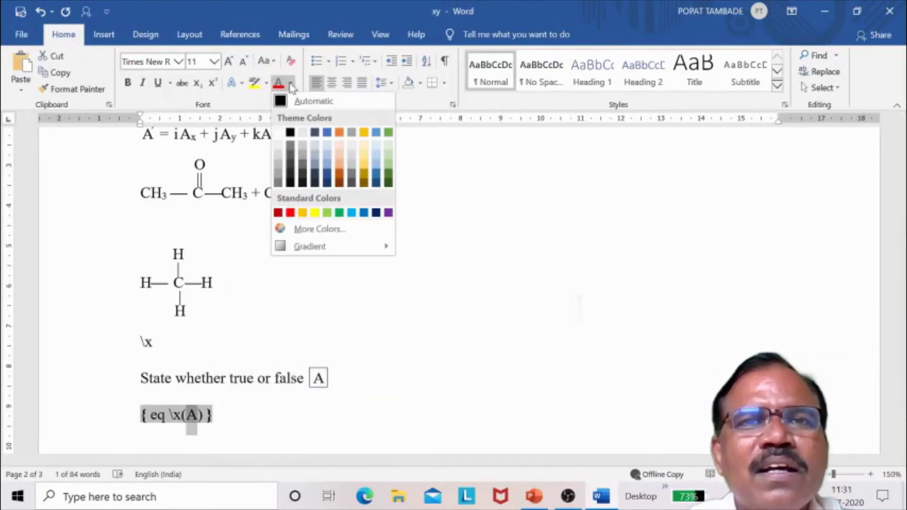
pyautogui.click(279, 134)
pyautogui.click(544, 304)
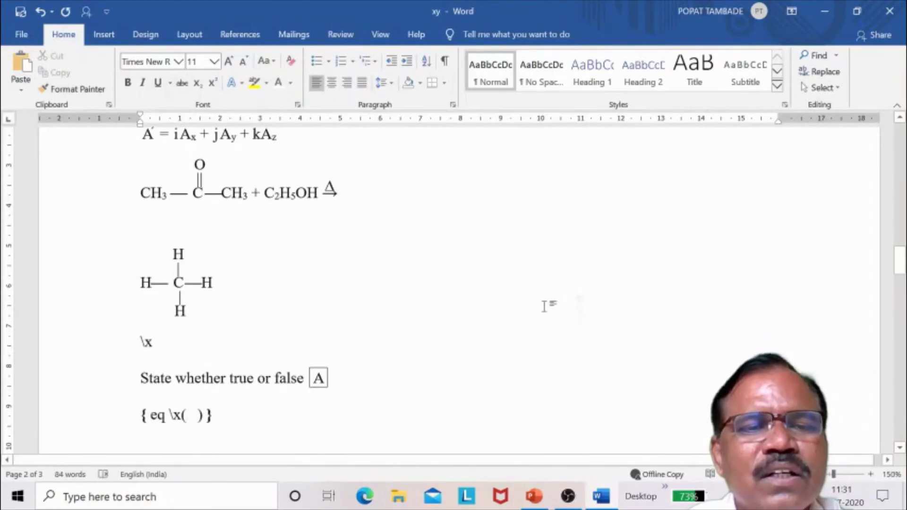
pyautogui.press('Down')
pyautogui.press('Down')
pyautogui.press('Down')
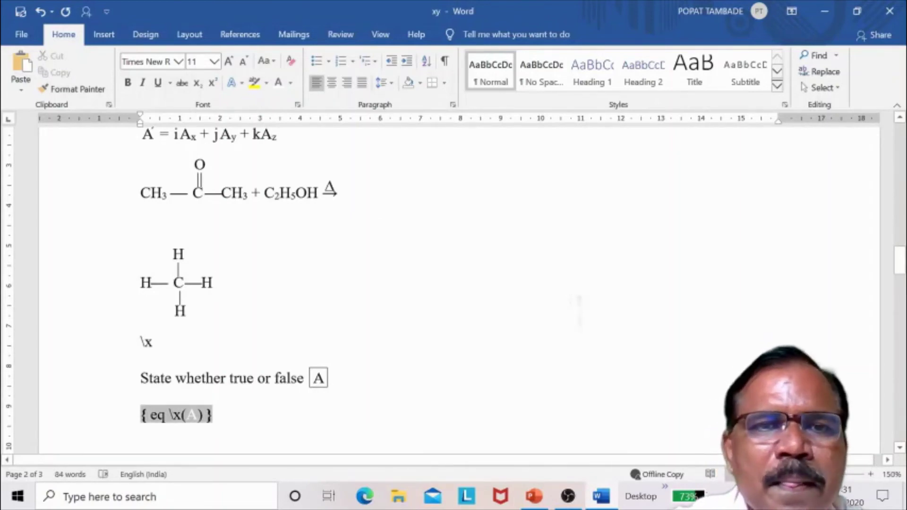
pyautogui.hotkey('shift', 'F9')
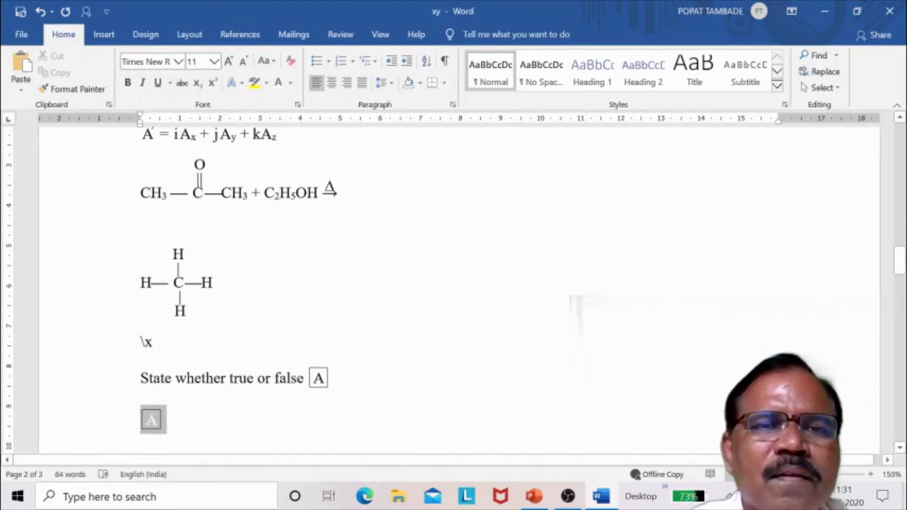
pyautogui.click(237, 410)
pyautogui.click(305, 378)
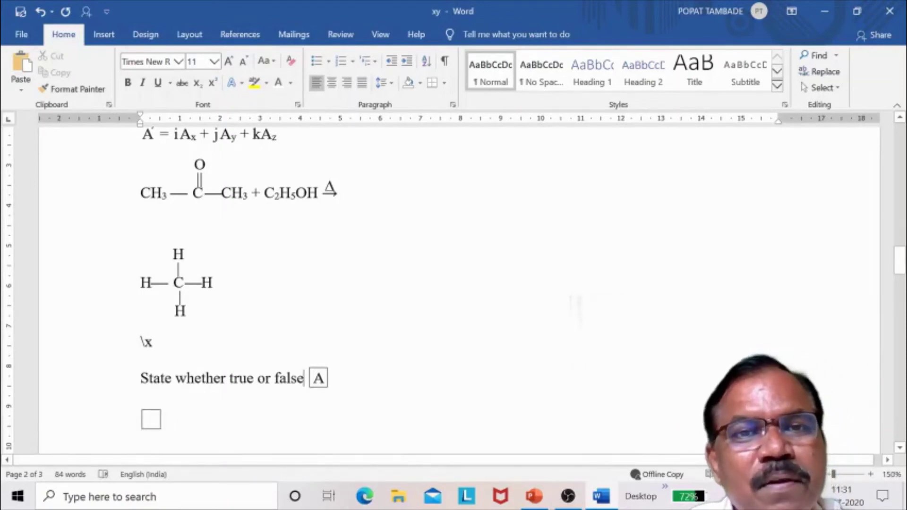
# Step: Draw a rectangle shape about 0.75 cm high and 0.74 cm wide in the blank area beside the methane structure, with no fill
pyautogui.doubleClick(415, 378)
pyautogui.click(415, 378)
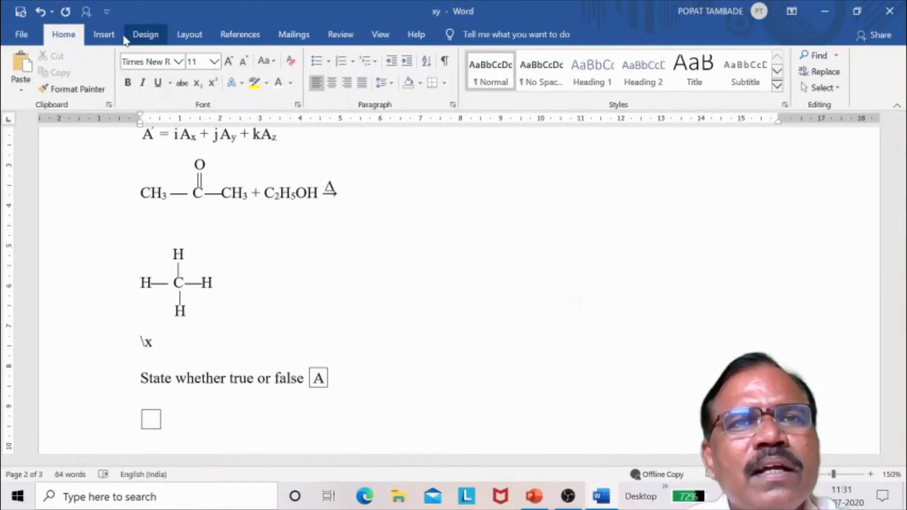
pyautogui.click(104, 34)
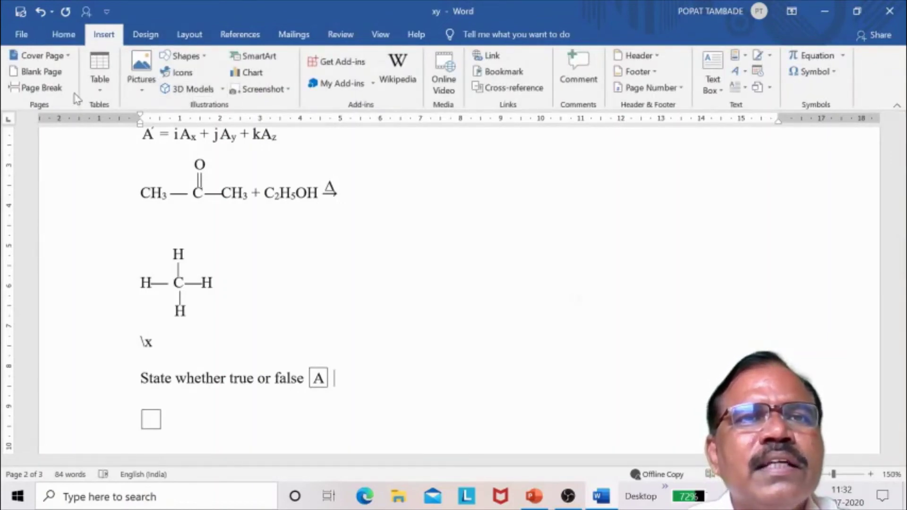
pyautogui.click(205, 57)
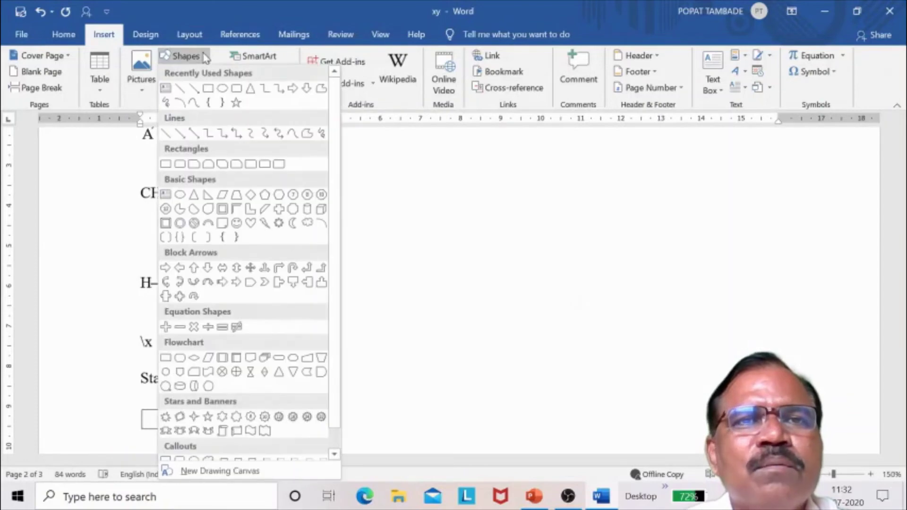
pyautogui.click(208, 89)
pyautogui.moveTo(423, 299); pyautogui.dragTo(453, 326)
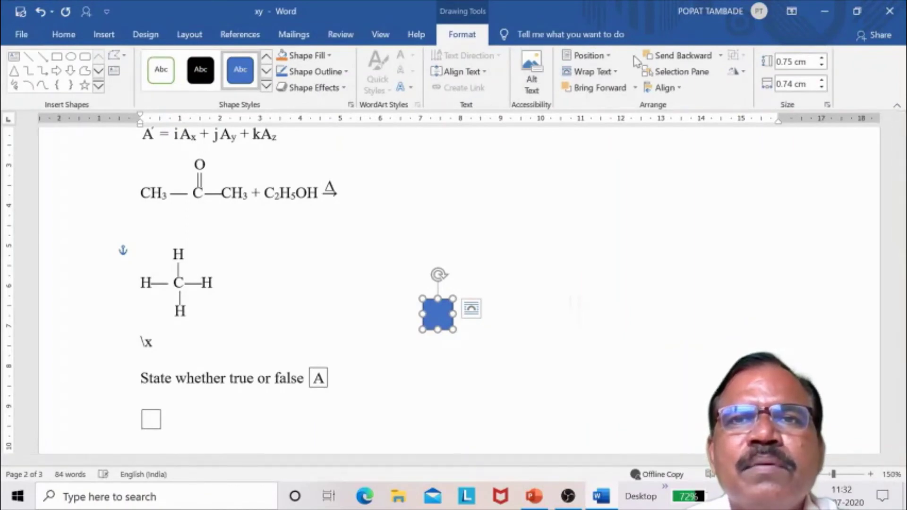
pyautogui.click(333, 57)
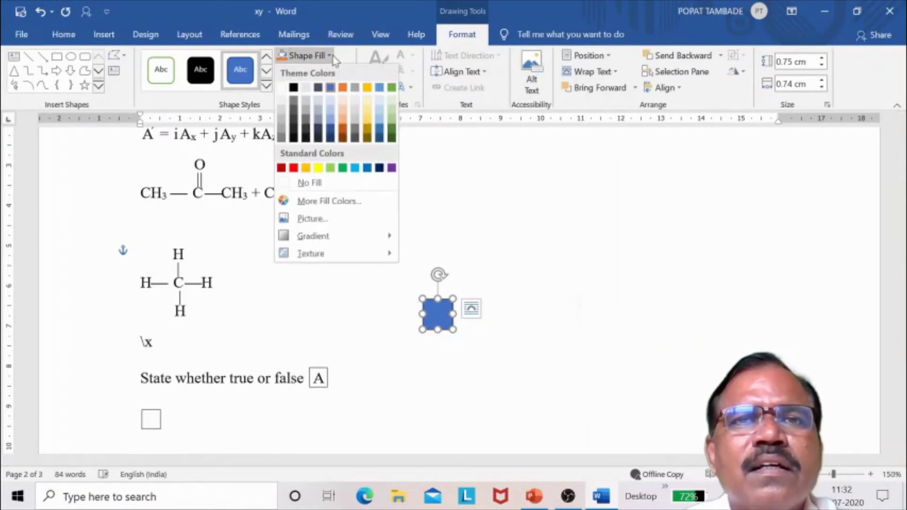
pyautogui.click(296, 180)
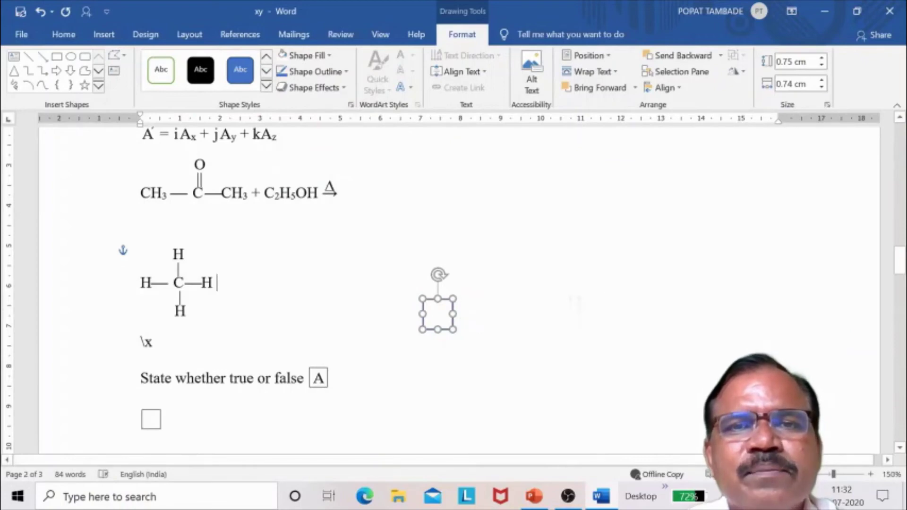
# Step: Move the unfilled square shape down beside the State whether true or false line and delete it
pyautogui.click(496, 283)
pyautogui.moveTo(458, 310); pyautogui.dragTo(396, 293)
pyautogui.moveTo(444, 233)
pyautogui.mouseDown()
pyautogui.moveTo(542, 377)
pyautogui.moveTo(517, 392)
pyautogui.mouseUp()
pyautogui.click(516, 392)
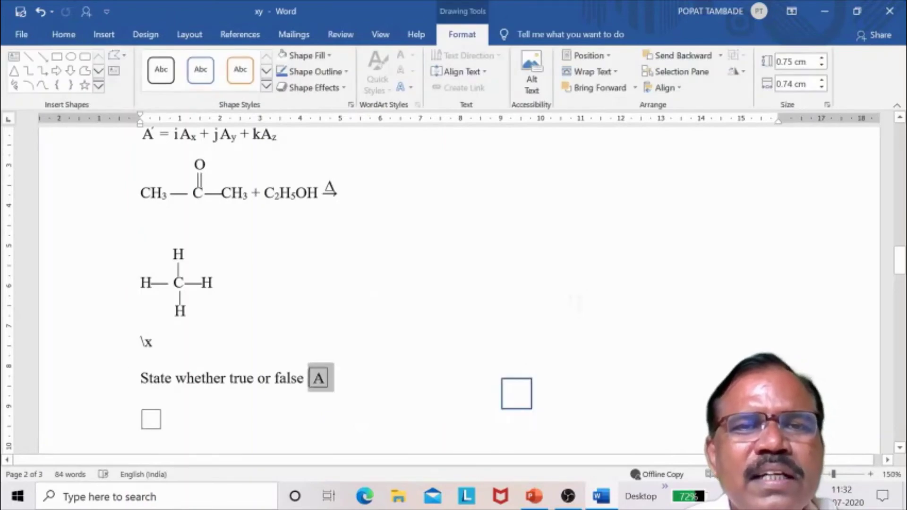
pyautogui.click(505, 391)
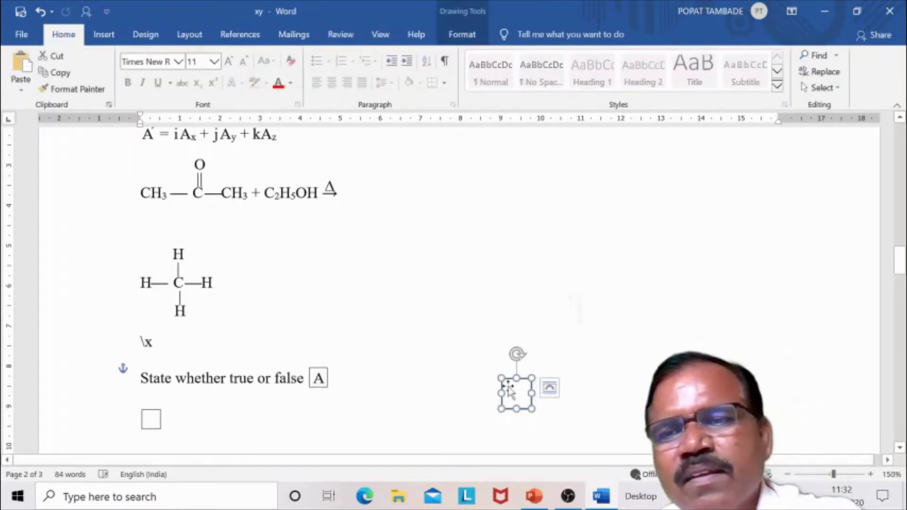
pyautogui.press('Delete')
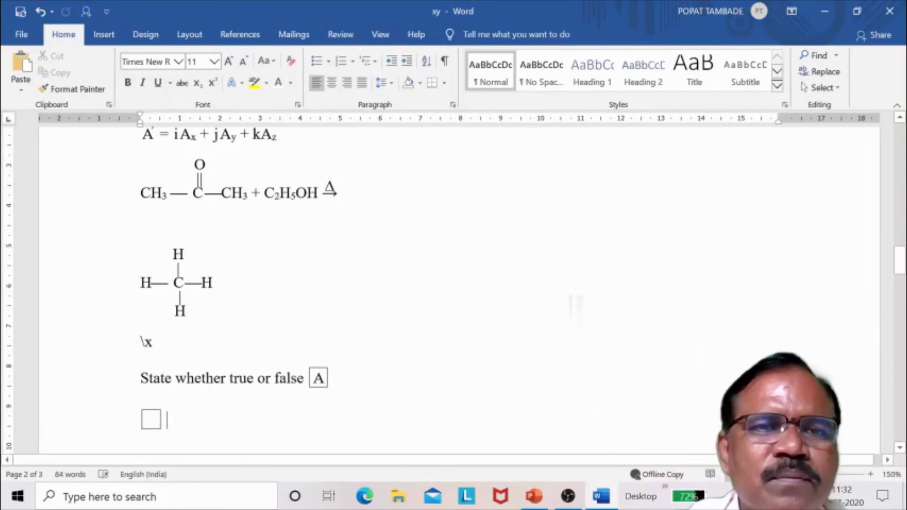
# Step: Insert the field eq \x\to(A) on a new line below the empty box and display its result as A with a line above
pyautogui.write('A')
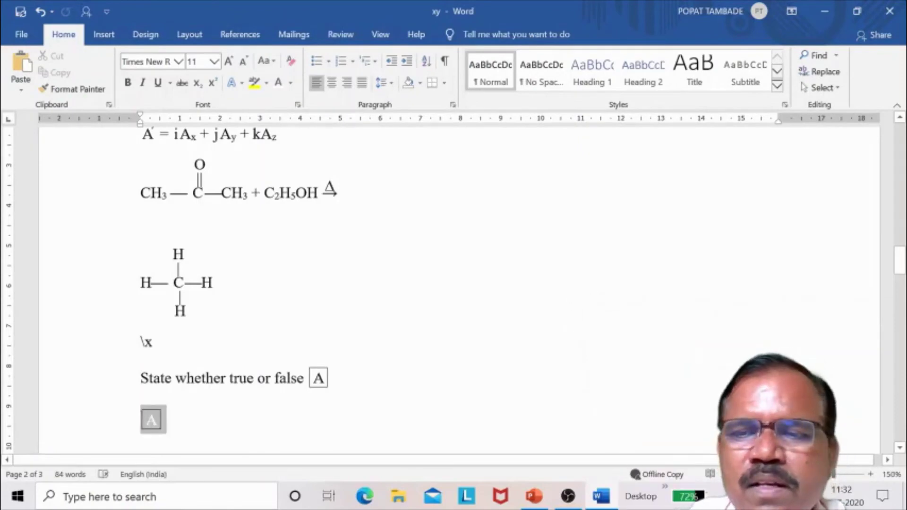
pyautogui.press('BackSpace')
pyautogui.press('Return')
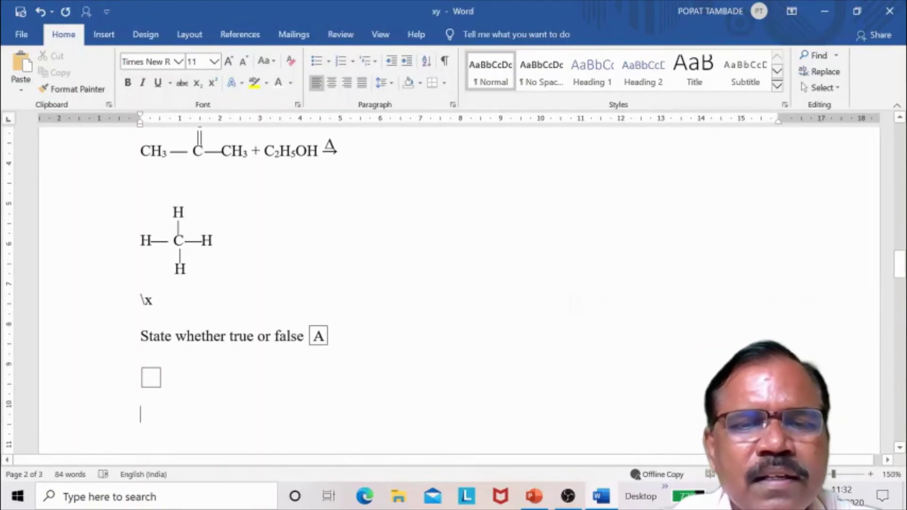
pyautogui.hotkey('ctrl', 'F9')
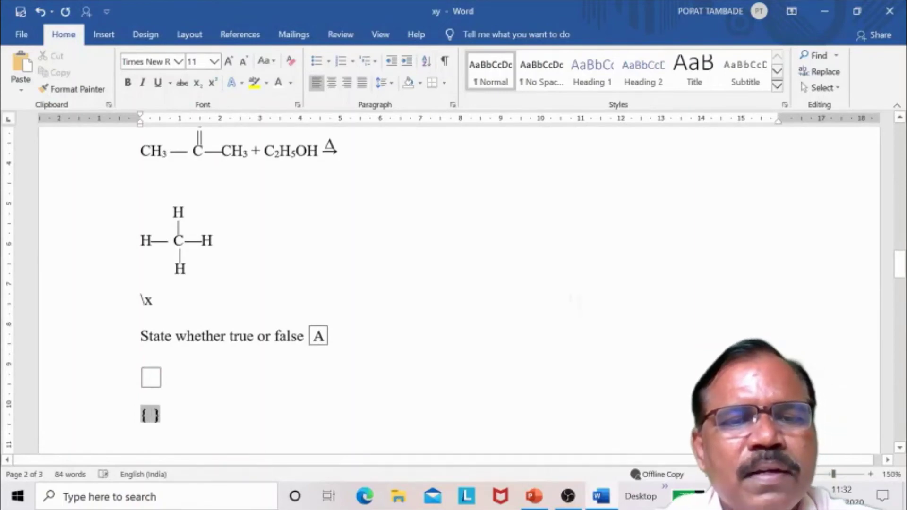
pyautogui.write('eq \\')
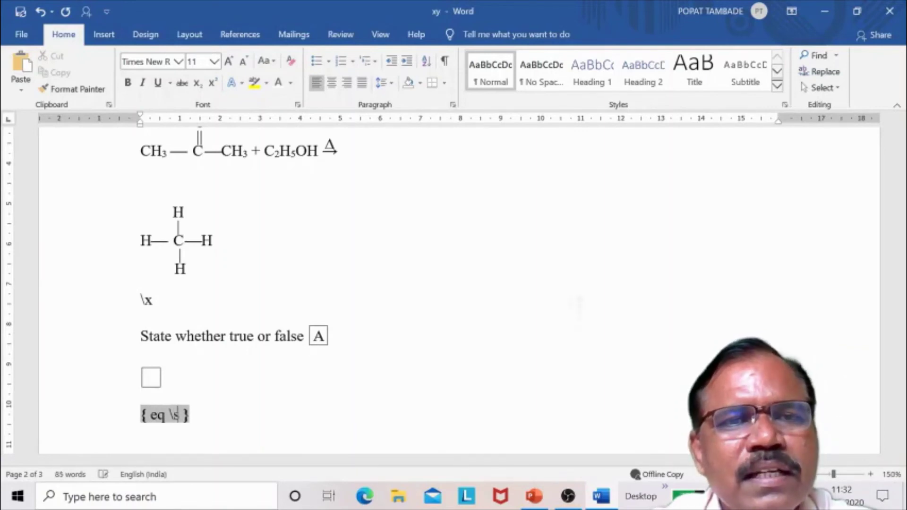
pyautogui.write('x')
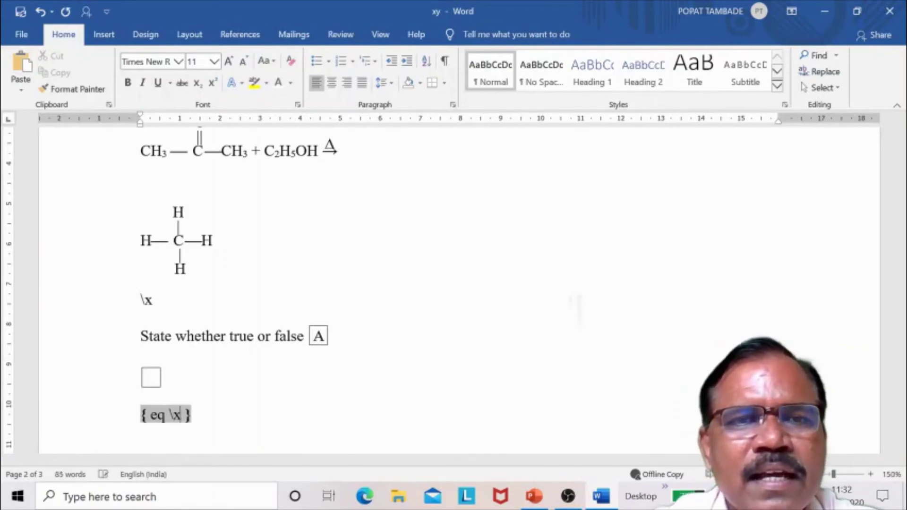
pyautogui.write('\\to(A)')
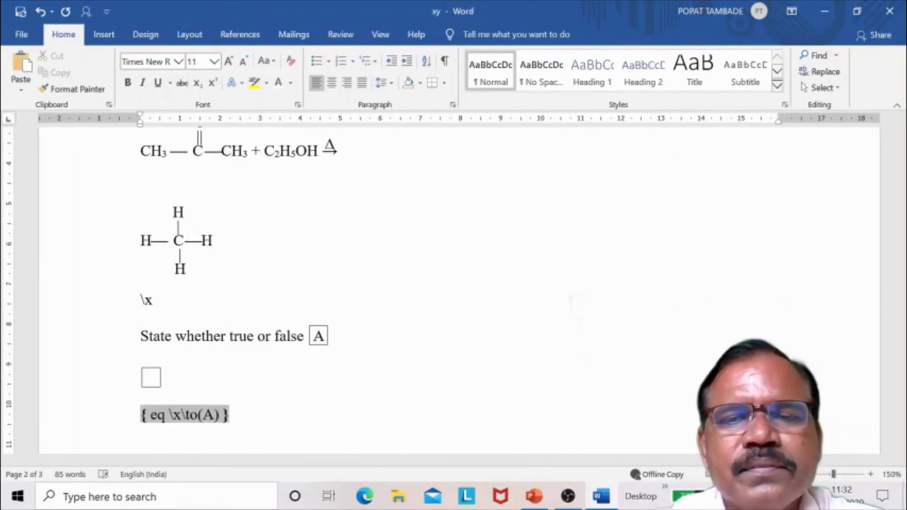
pyautogui.hotkey('shift', 'F9')
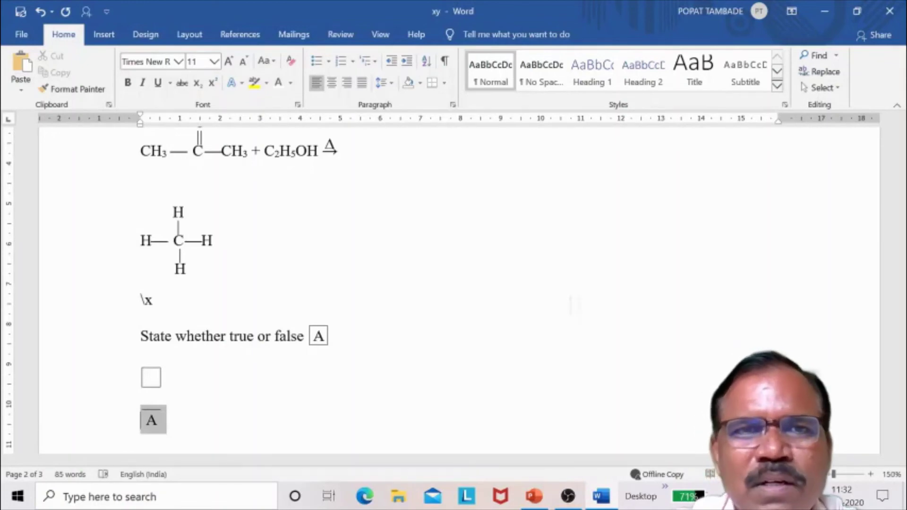
# Step: Show the methane structure's field code and insert \x( before the first H
pyautogui.press('Up')
pyautogui.press('Up')
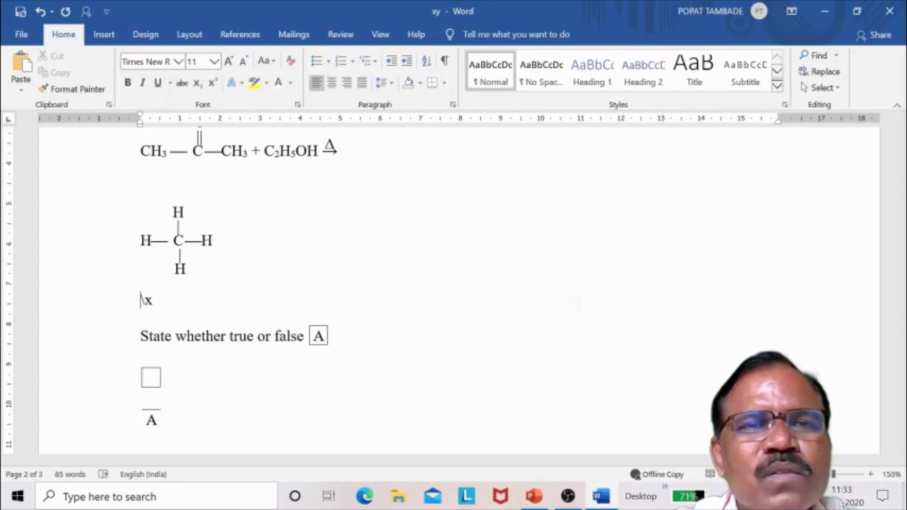
pyautogui.press('Up')
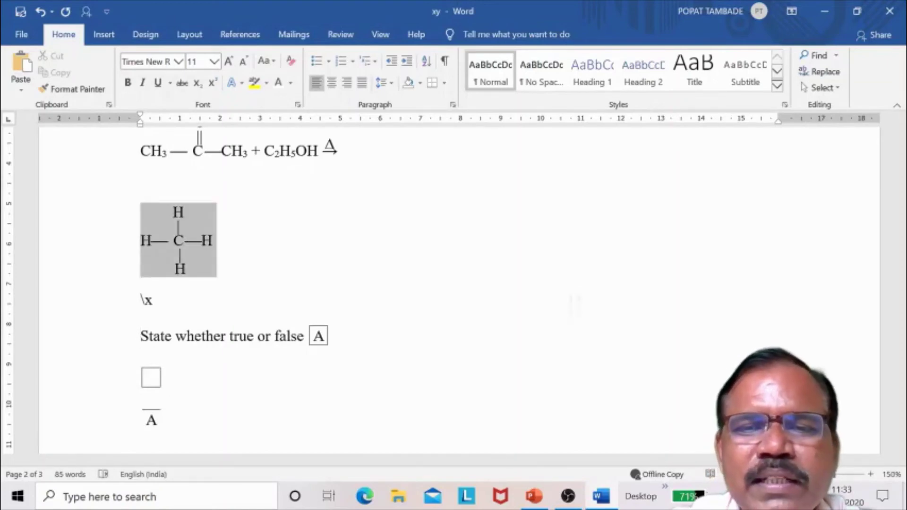
pyautogui.hotkey('shift', 'F9')
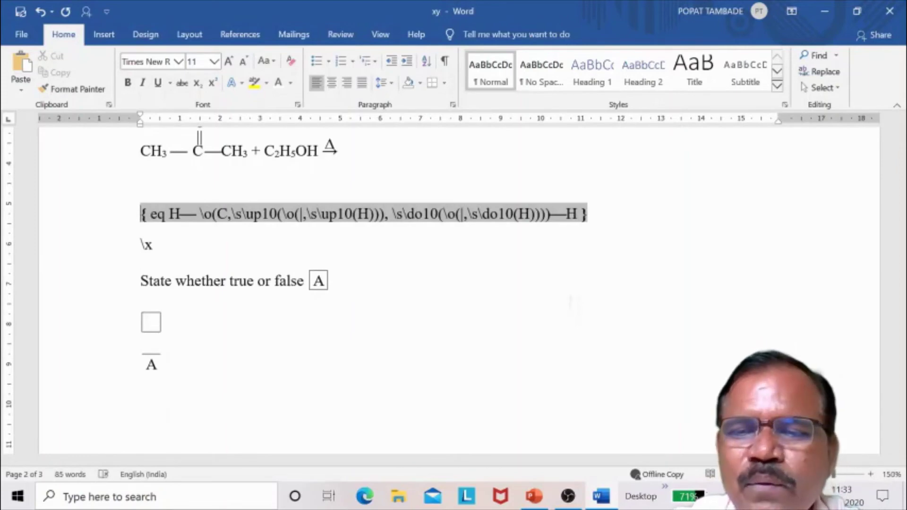
pyautogui.press('Right')
pyautogui.press('Right')
pyautogui.press('Right')
pyautogui.press('Right')
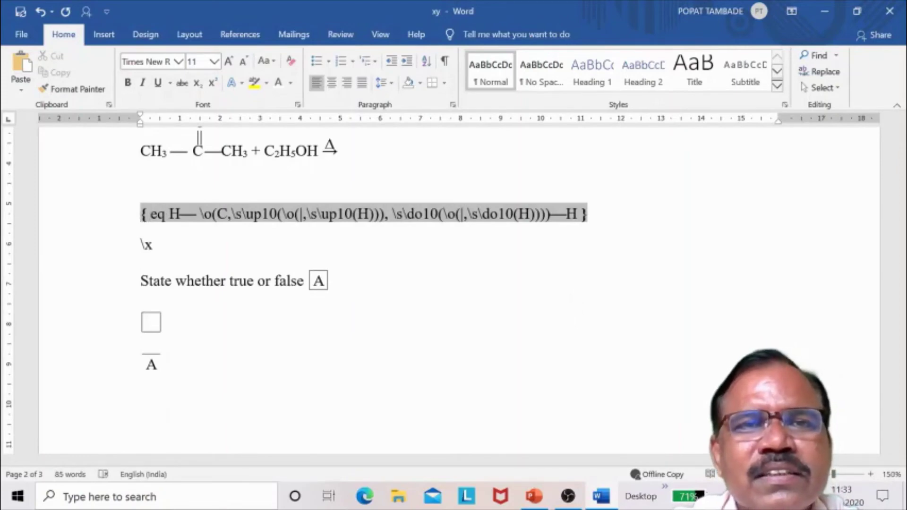
pyautogui.write('\\x')
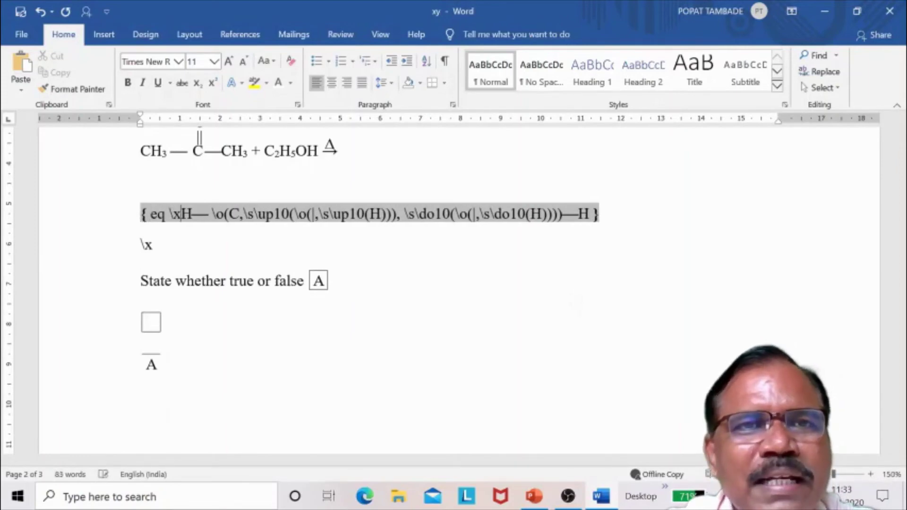
pyautogui.write('(')
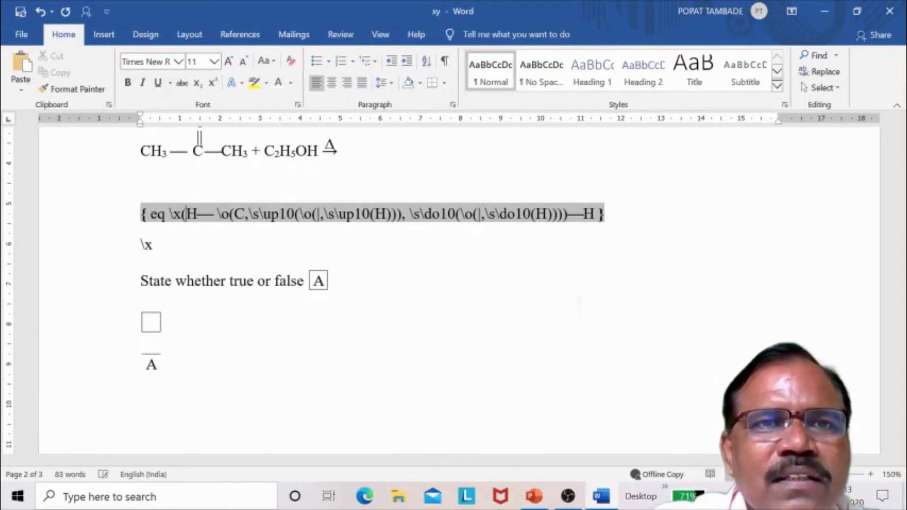
# Step: Close the \x parenthesis after the last H in the methane field code and display the structure inside a box
pyautogui.press('Right')
pyautogui.press('Right')
pyautogui.press('Right')
pyautogui.press('Right')
pyautogui.press('Right')
pyautogui.press('Right')
pyautogui.press('Right')
pyautogui.press('Right')
pyautogui.press('Right')
pyautogui.press('Right')
pyautogui.press('Right')
pyautogui.press('Right')
pyautogui.press('Right')
pyautogui.press('Right')
pyautogui.press('Right')
pyautogui.press('Right')
pyautogui.press('Right')
pyautogui.press('Right')
pyautogui.press('Right')
pyautogui.press('Right')
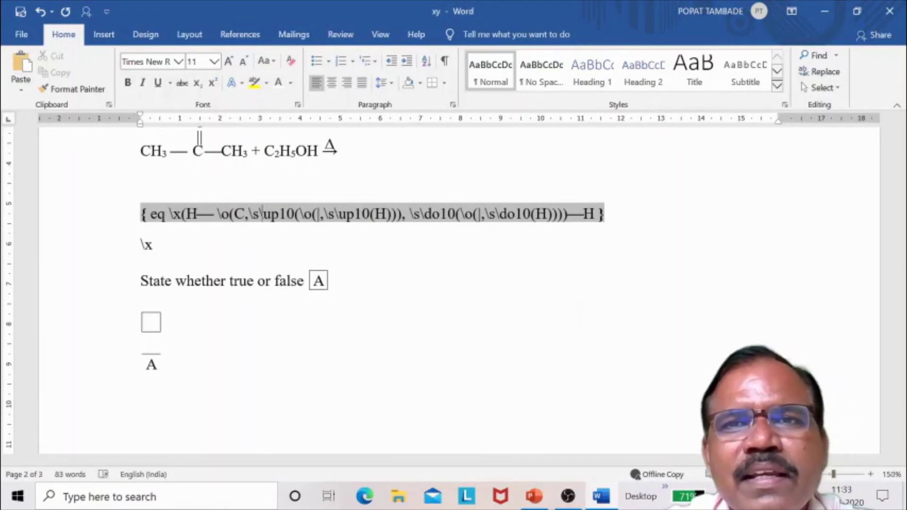
pyautogui.press('Right')
pyautogui.press('Right')
pyautogui.press('Right')
pyautogui.press('Right')
pyautogui.press('Right')
pyautogui.press('Right')
pyautogui.press('Right')
pyautogui.press('Right')
pyautogui.press('Right')
pyautogui.press('Right')
pyautogui.press('Right')
pyautogui.press('Right')
pyautogui.press('Right')
pyautogui.press('Right')
pyautogui.press('Right')
pyautogui.press('Right')
pyautogui.press('Right')
pyautogui.press('Right')
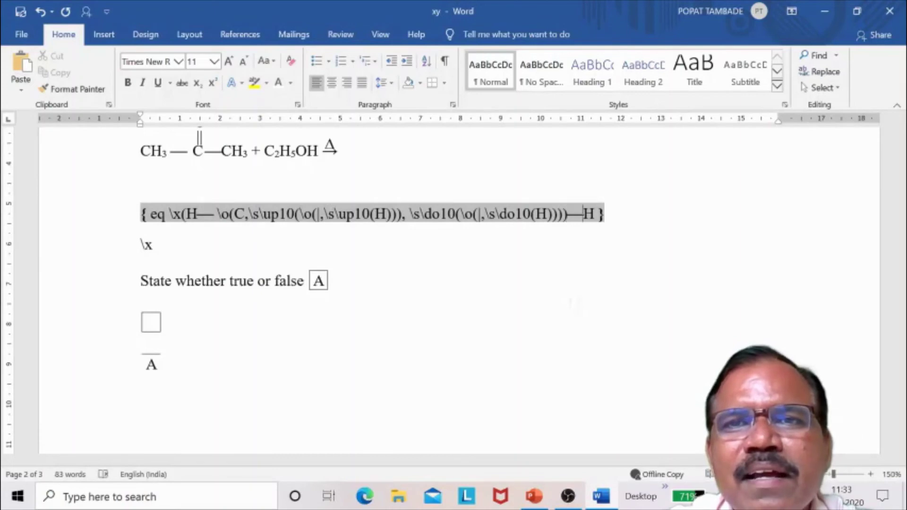
pyautogui.write(')')
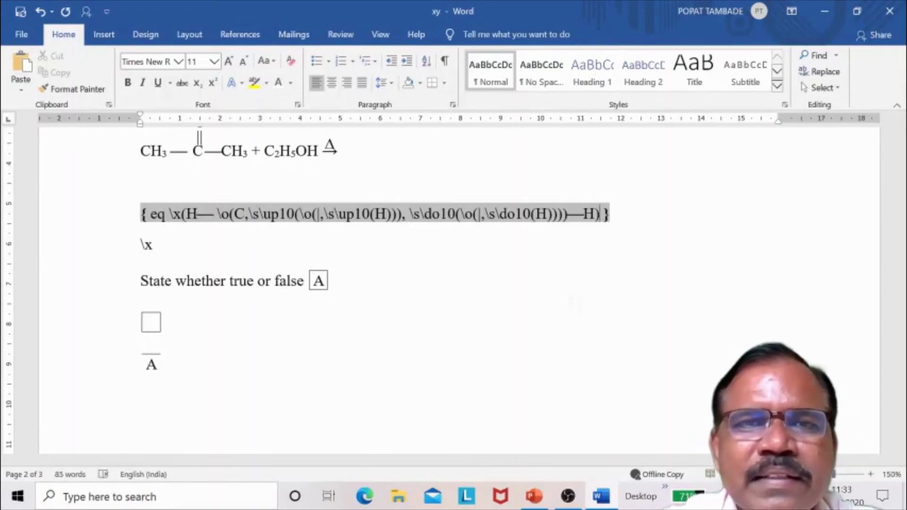
pyautogui.hotkey('shift', 'F9')
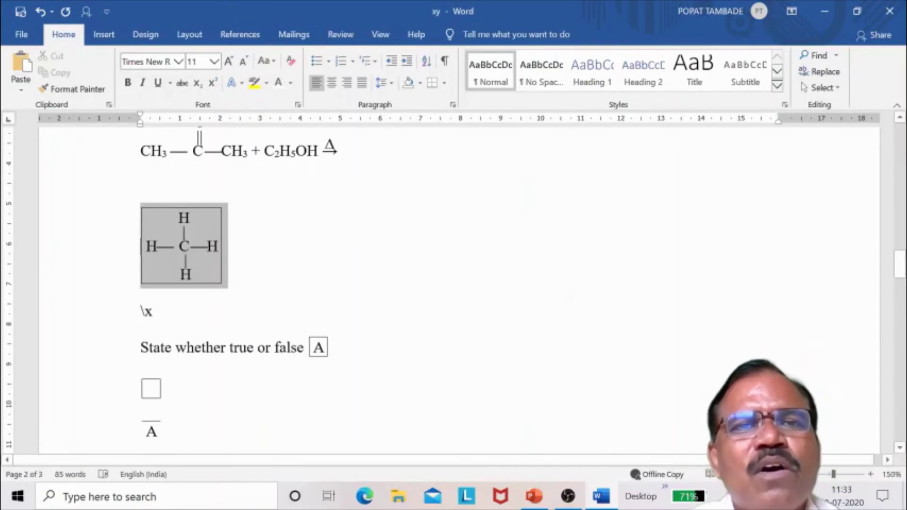
# Step: Add a new blank line below the overlined A
pyautogui.press('Down')
pyautogui.press('Down')
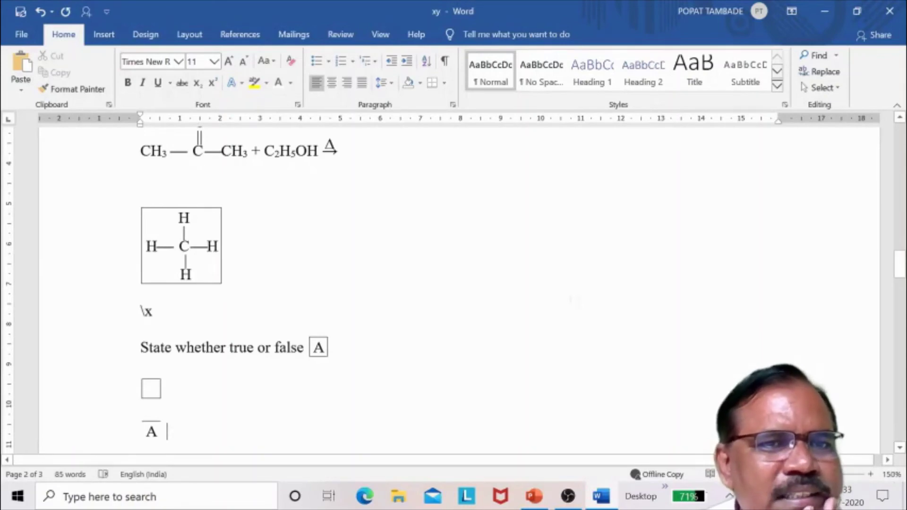
pyautogui.click(659, 431)
pyautogui.press('Return')
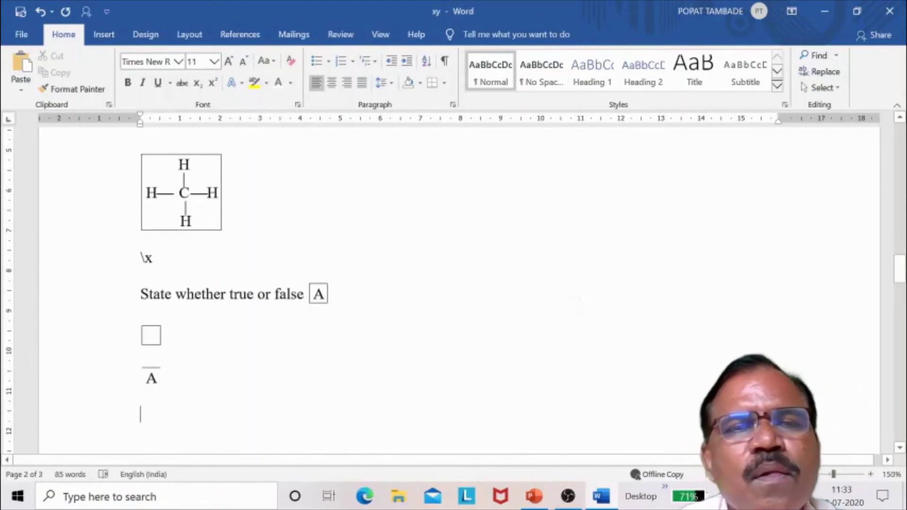
pyautogui.press('Up')
pyautogui.press('Up')
pyautogui.press('Up')
pyautogui.press('Up')
pyautogui.press('Up')
pyautogui.press('Up')
pyautogui.press('Up')
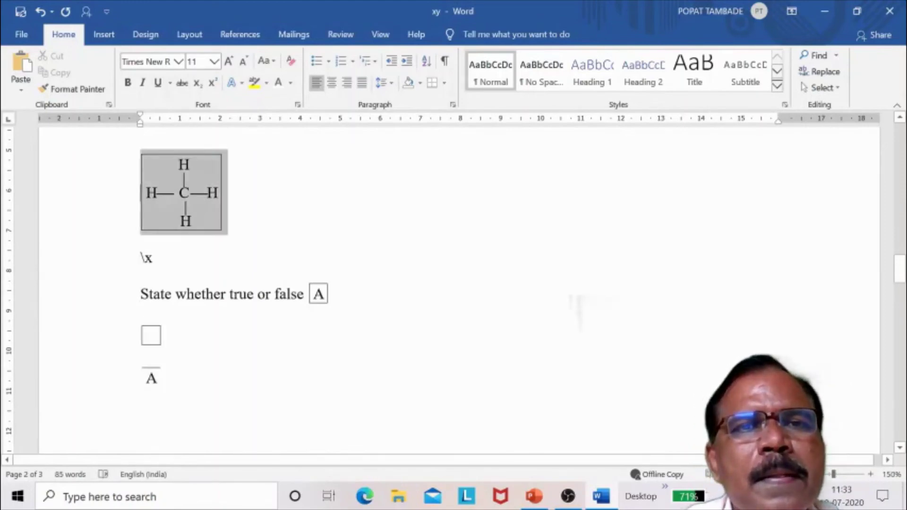
pyautogui.press('Up')
pyautogui.press('Up')
pyautogui.press('Up')
pyautogui.press('Up')
pyautogui.press('Up')
pyautogui.press('Up')
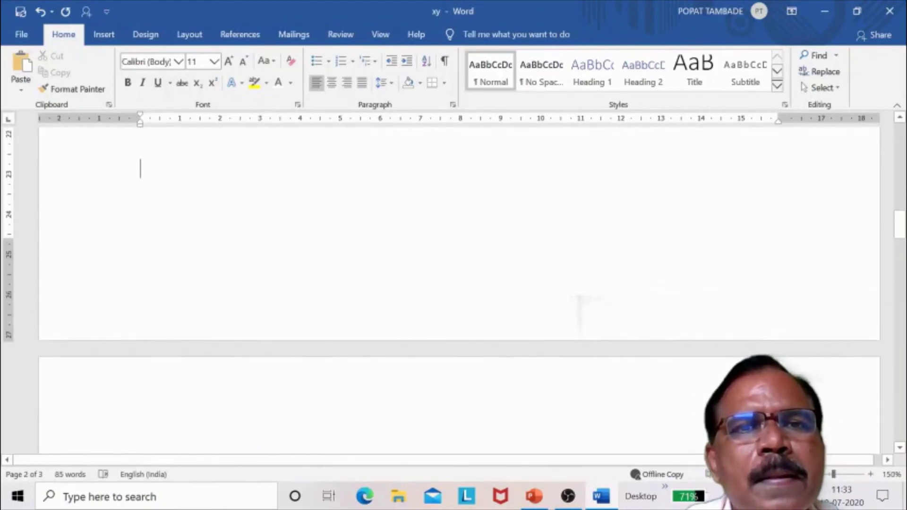
pyautogui.press('Down')
pyautogui.press('Down')
pyautogui.press('Down')
pyautogui.press('Down')
pyautogui.press('Down')
pyautogui.press('Down')
pyautogui.press('Down')
pyautogui.press('Down')
pyautogui.press('Down')
pyautogui.press('Down')
pyautogui.press('Down')
pyautogui.press('Down')
pyautogui.press('Down')
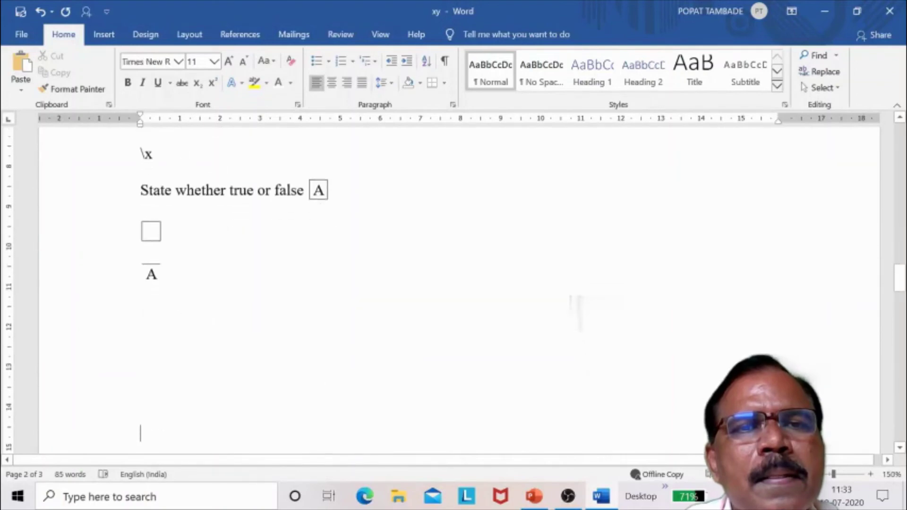
pyautogui.press('Up')
pyautogui.press('Up')
pyautogui.press('Down')
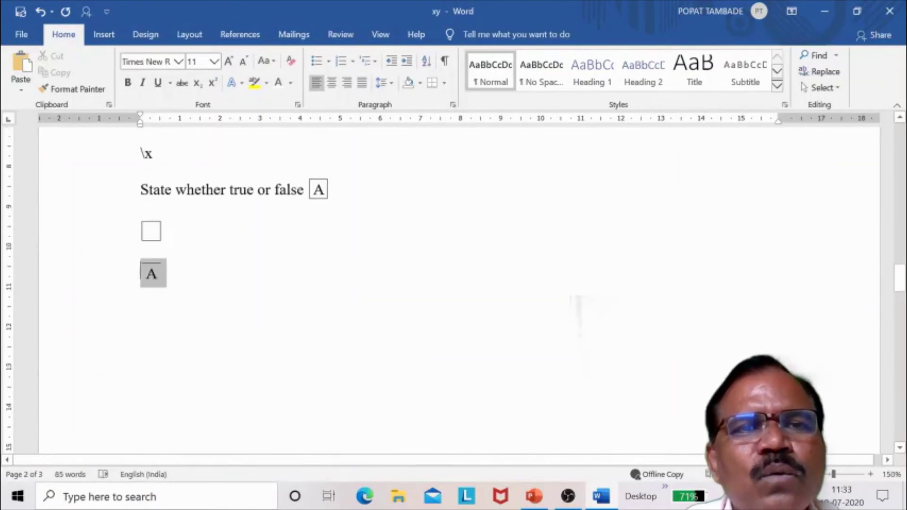
pyautogui.press('End')
pyautogui.press('Down')
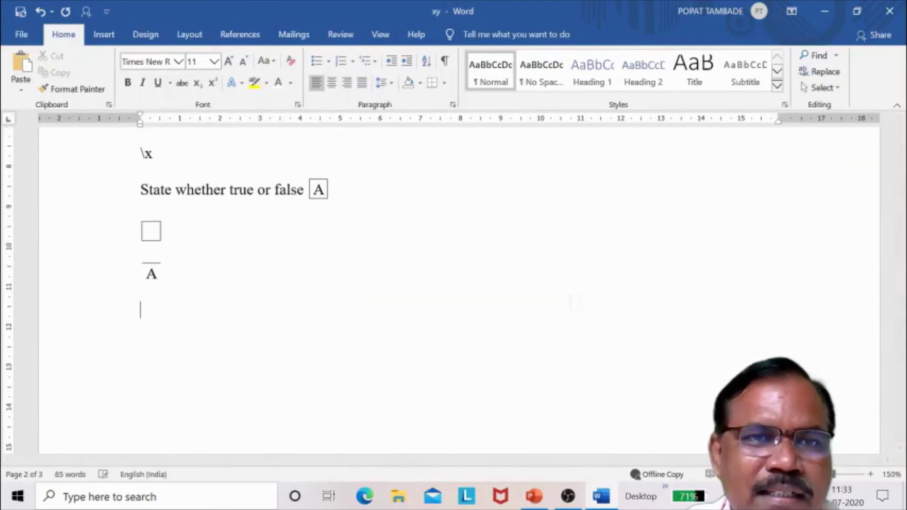
# Step: Write \b on the blank line below the overlined A and remove the stray eq line under it
pyautogui.write('\\b')
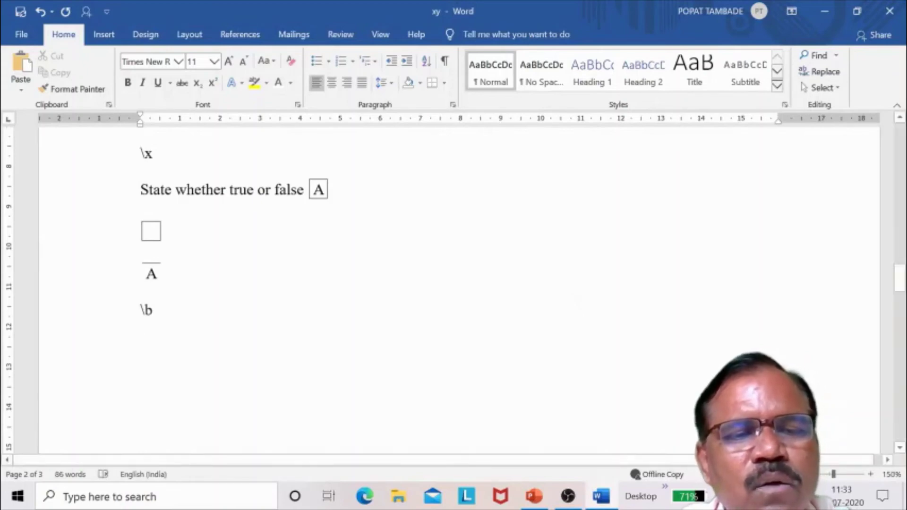
pyautogui.hotkey('ctrl', 'j')
pyautogui.write('eq')
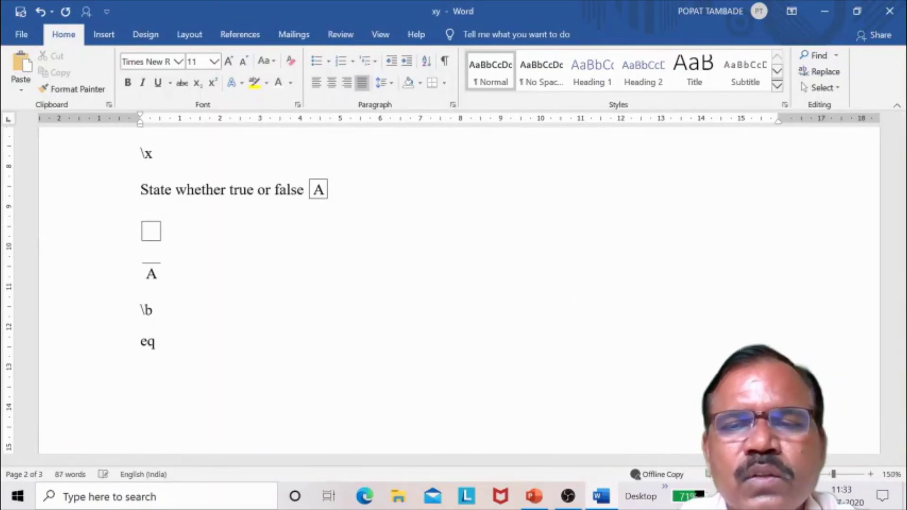
pyautogui.press('BackSpace')
pyautogui.press('BackSpace')
pyautogui.press('BackSpace')
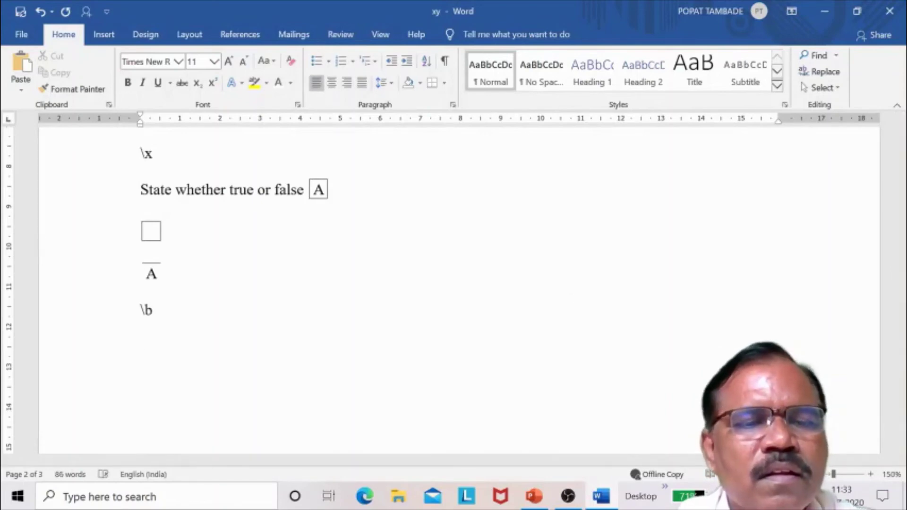
# Step: Replace \b below the overlined A with a new field containing eq x² + y², formatting both 2s as superscripts
pyautogui.write('{}')
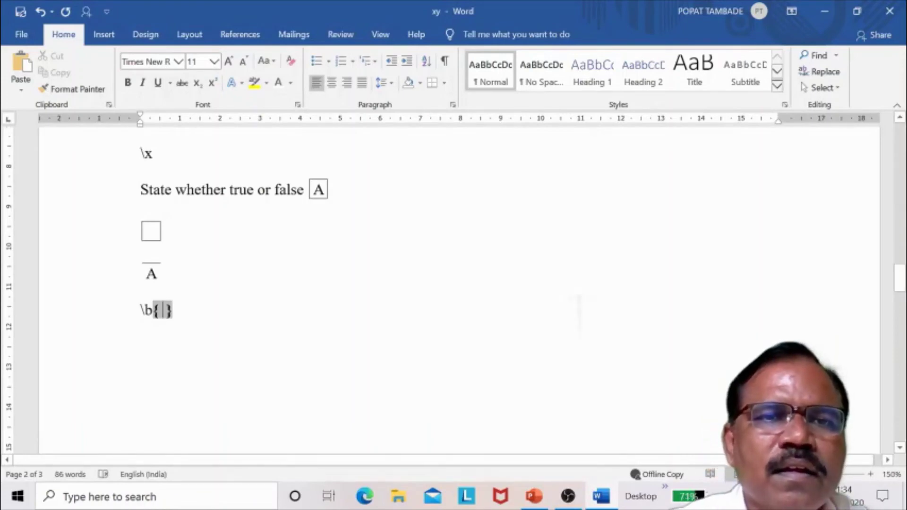
pyautogui.moveTo(153, 312); pyautogui.dragTo(121, 320)
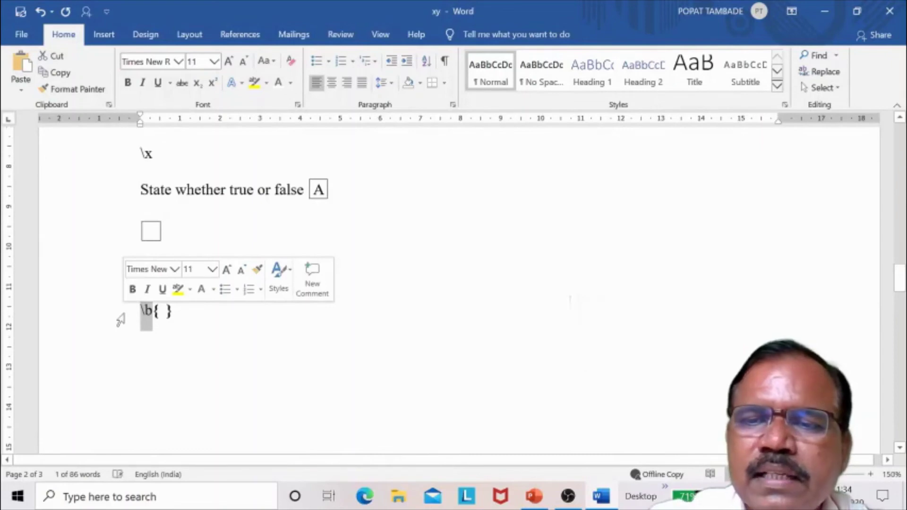
pyautogui.press('BackSpace')
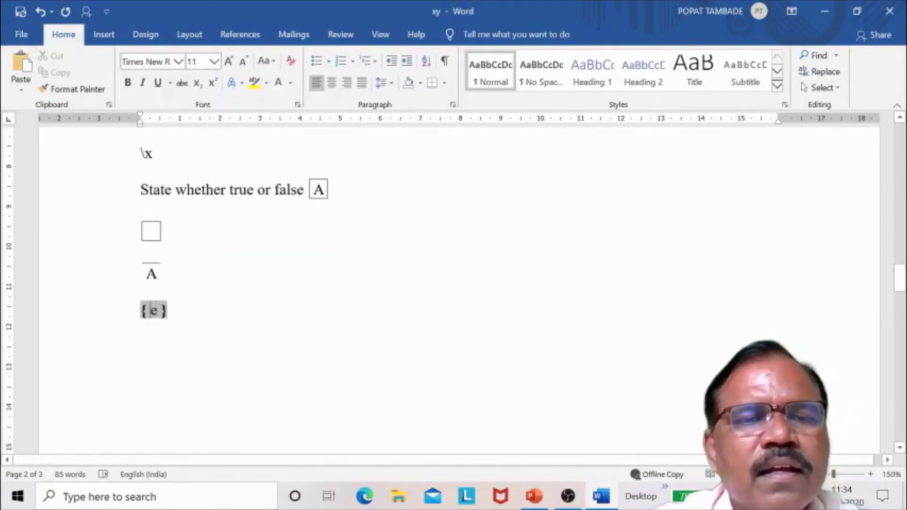
pyautogui.write('eq')
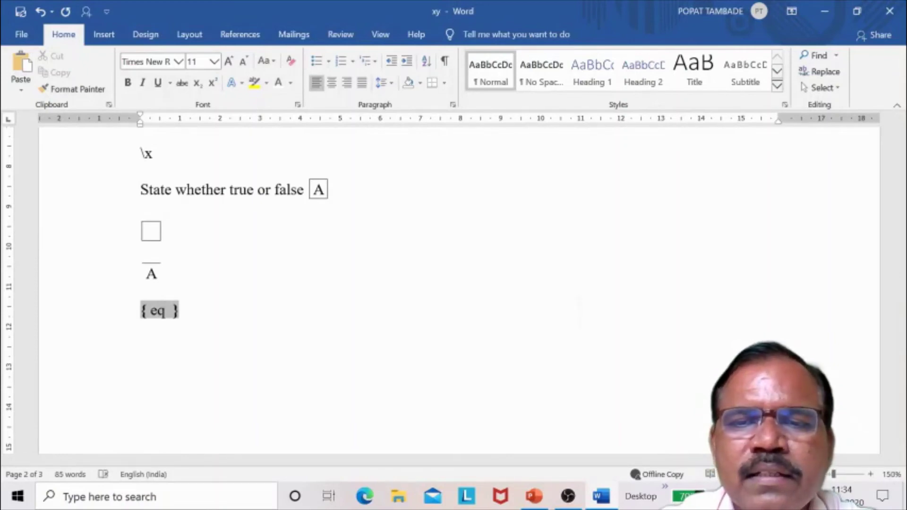
pyautogui.write(' x')
pyautogui.hotkey('ctrl', 'shift', '=')
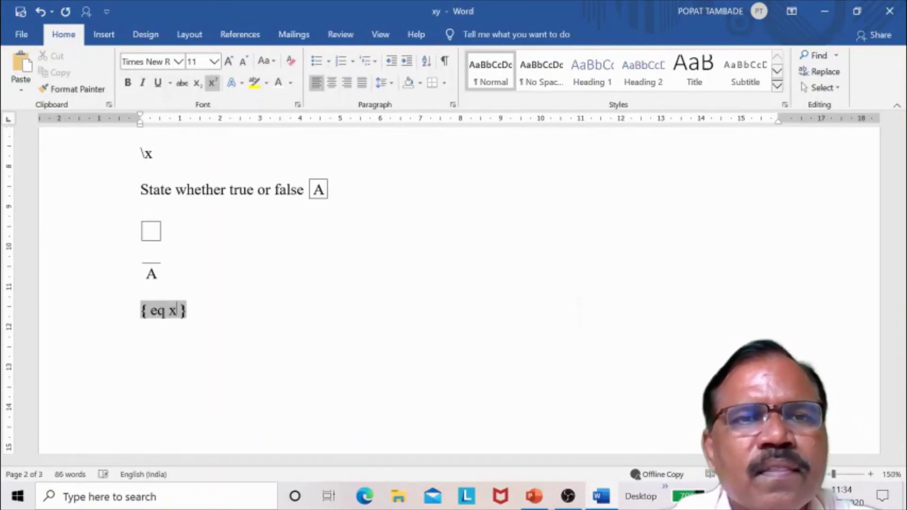
pyautogui.write('2')
pyautogui.hotkey('ctrl', 'shift', '=')
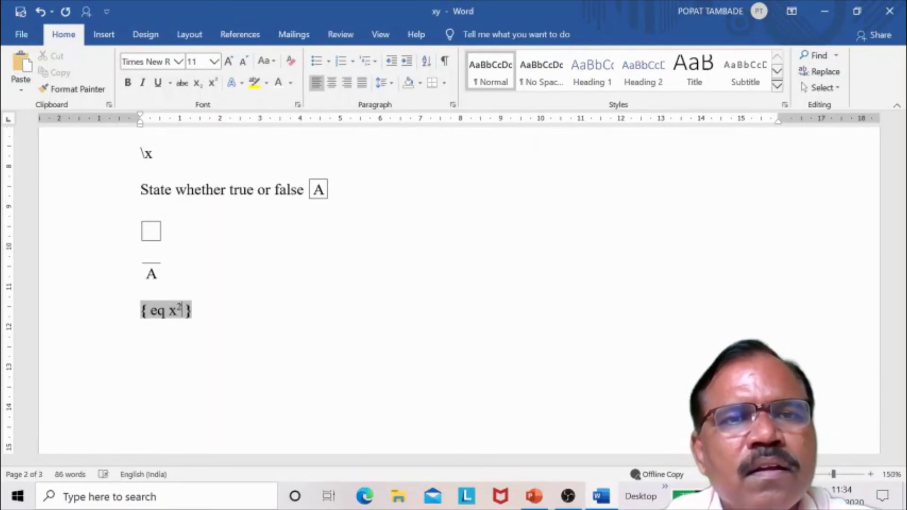
pyautogui.write('+ y')
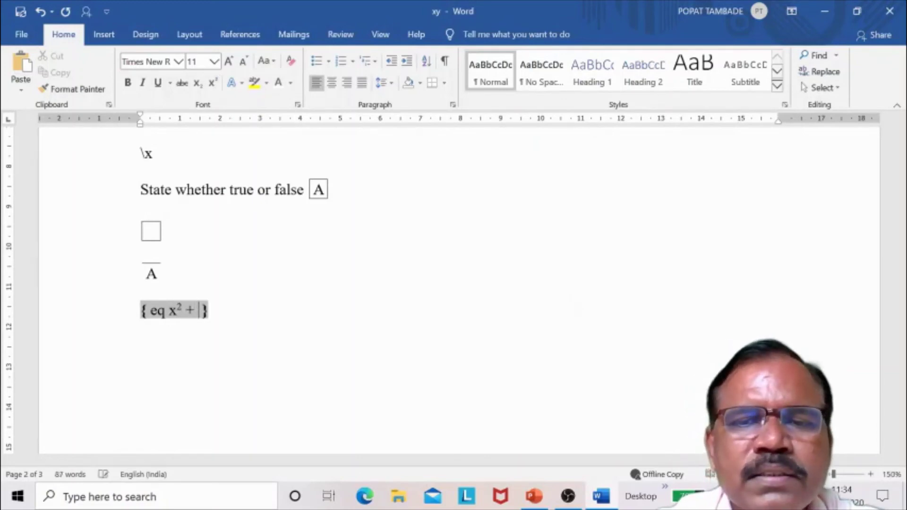
pyautogui.hotkey('ctrl', 'shift', '=')
pyautogui.write('2')
pyautogui.hotkey('ctrl', 'shift', '=')
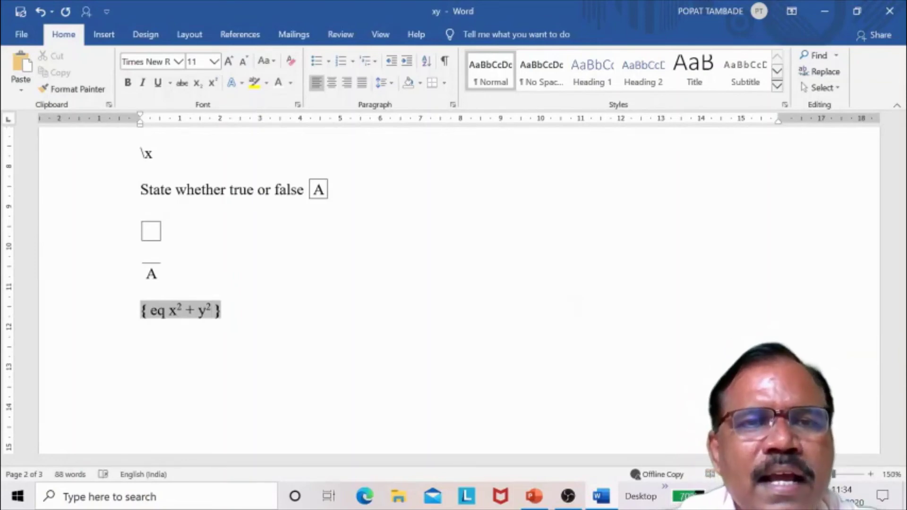
# Step: Enclose x² + y² in parentheses inside the field code and display the field's result
pyautogui.press('Left')
pyautogui.press('Left')
pyautogui.press('Left')
pyautogui.press('Left')
pyautogui.press('Left')
pyautogui.press('Left')
pyautogui.press('Left')
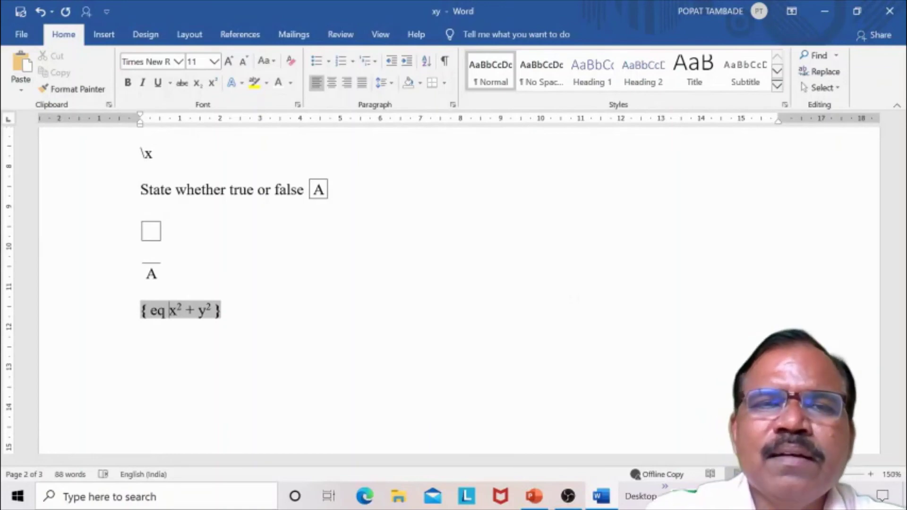
pyautogui.write('(')
pyautogui.press('Right')
pyautogui.press('Right')
pyautogui.press('Right')
pyautogui.press('Right')
pyautogui.press('Right')
pyautogui.press('Right')
pyautogui.press('Right')
pyautogui.hotkey('ctrl', 'shift', '=')
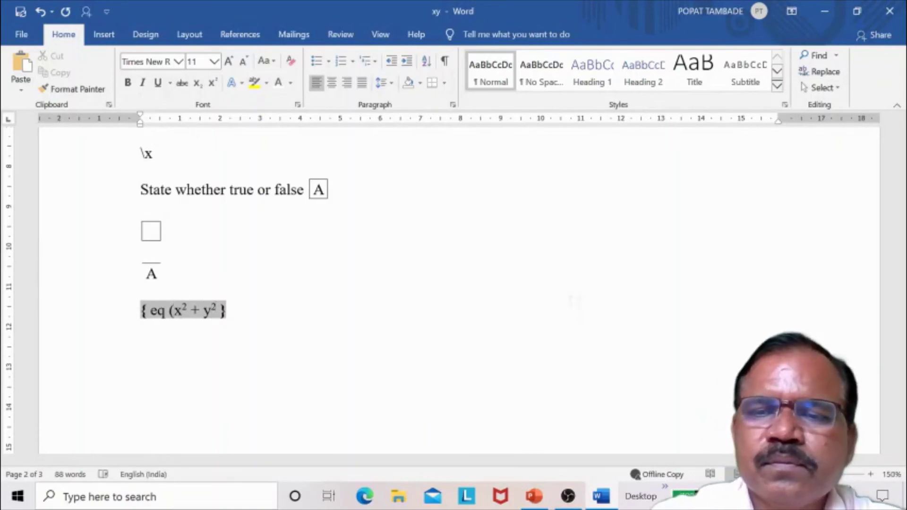
pyautogui.write(')')
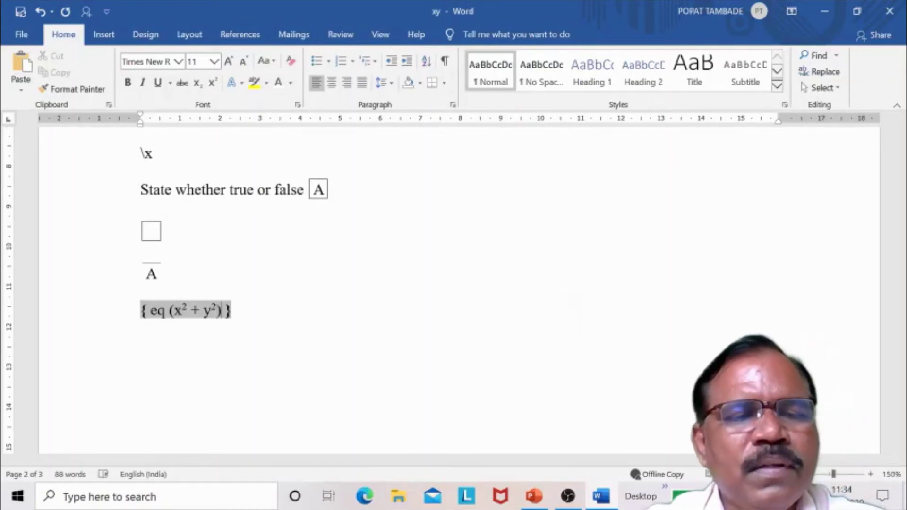
pyautogui.hotkey('shift', 'F9')
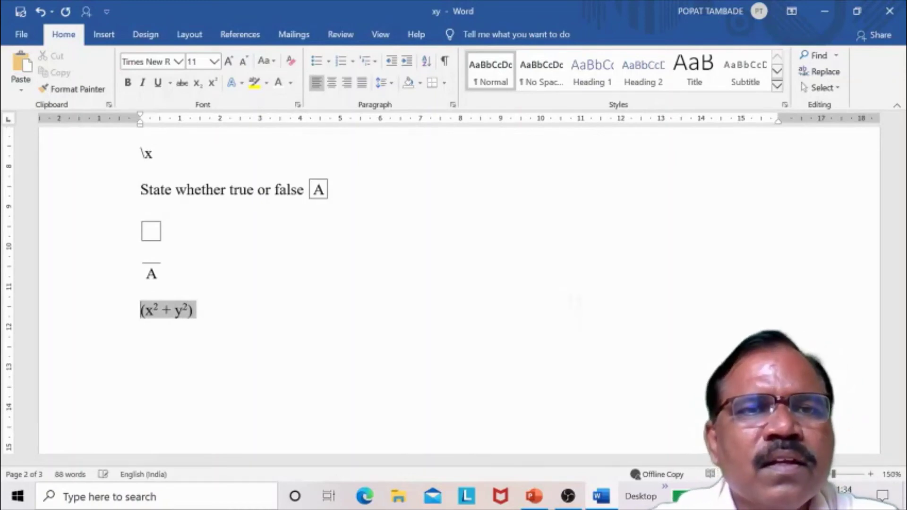
# Step: Open the field code of (x² + y²) and insert the fraction switch \f before the opening parenthesis
pyautogui.hotkey('shift', 'F9')
pyautogui.press('Right')
pyautogui.press('Right')
pyautogui.press('Right')
pyautogui.press('Right')
pyautogui.press('Right')
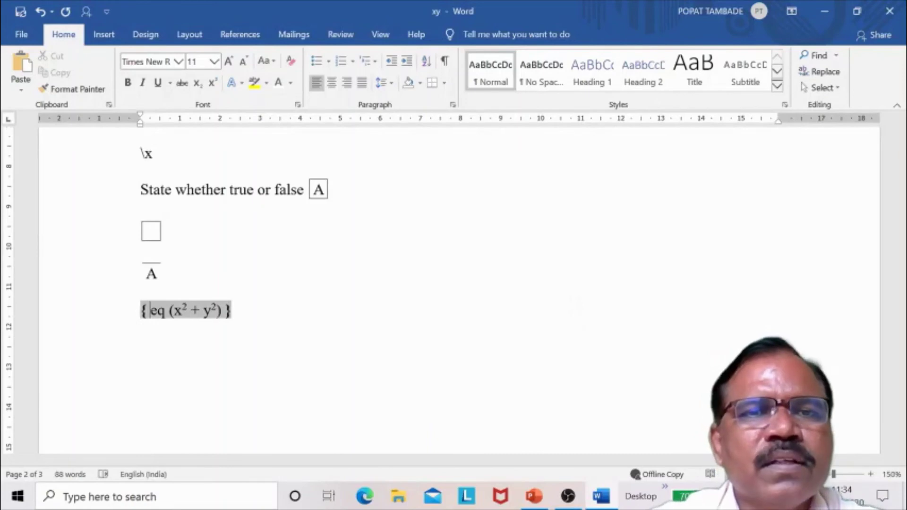
pyautogui.press('Right')
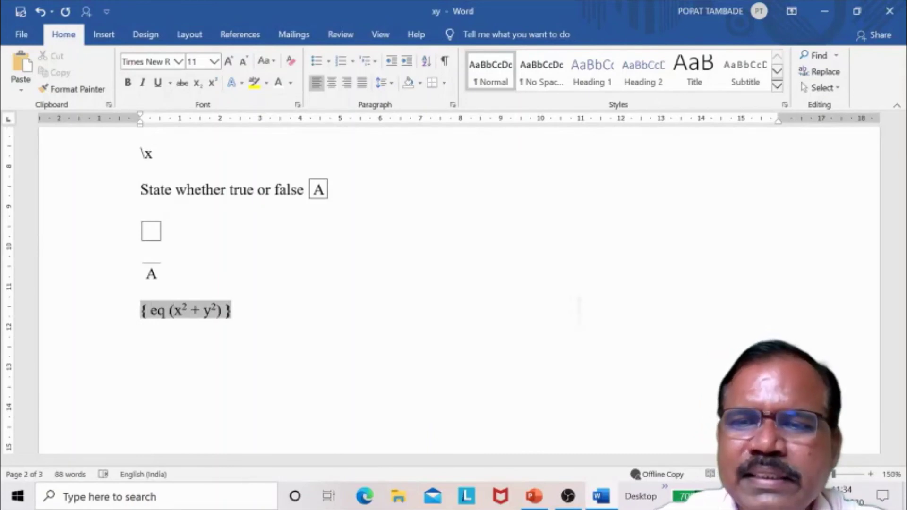
pyautogui.press('Left')
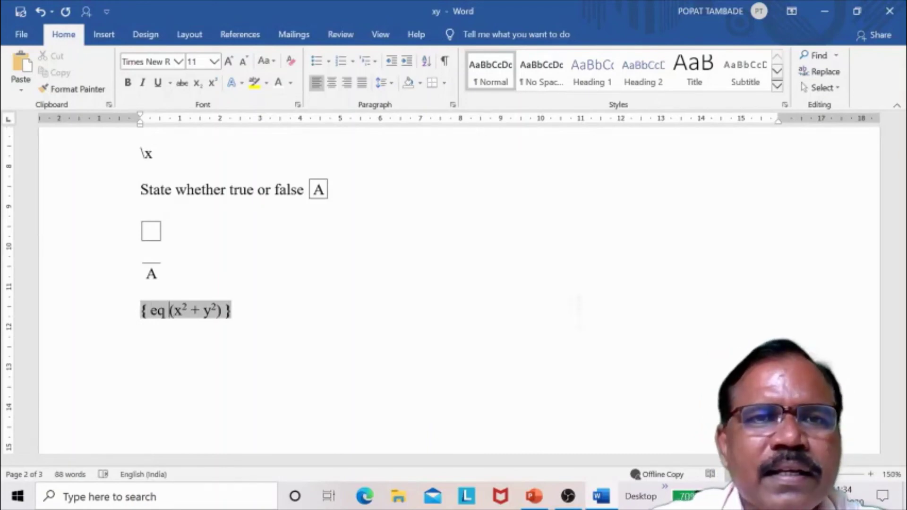
pyautogui.write('\\f')
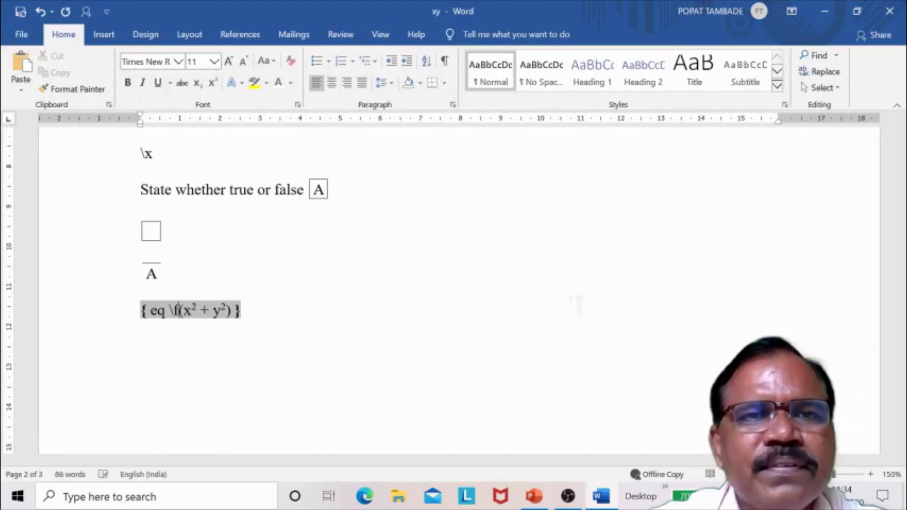
# Step: Add ,2y after y² as the fraction's denominator in the field code and display the result
pyautogui.press('Right')
pyautogui.press('Right')
pyautogui.press('Right')
pyautogui.press('Right')
pyautogui.press('Right')
pyautogui.press('Right')
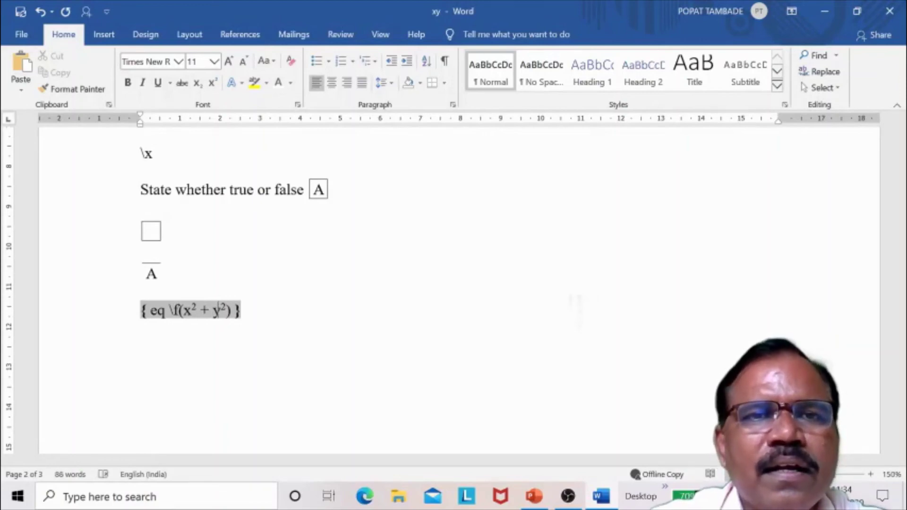
pyautogui.hotkey('ctrl', 'shift', '=')
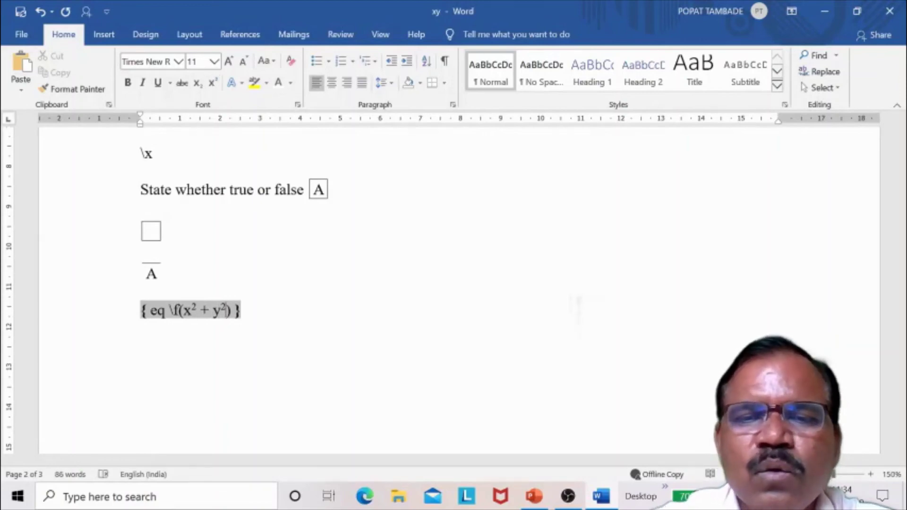
pyautogui.write(',')
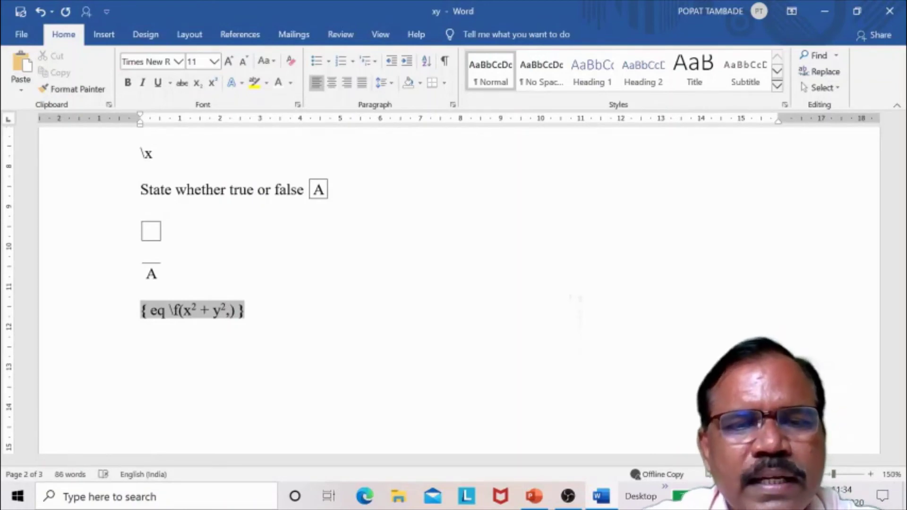
pyautogui.write('2y')
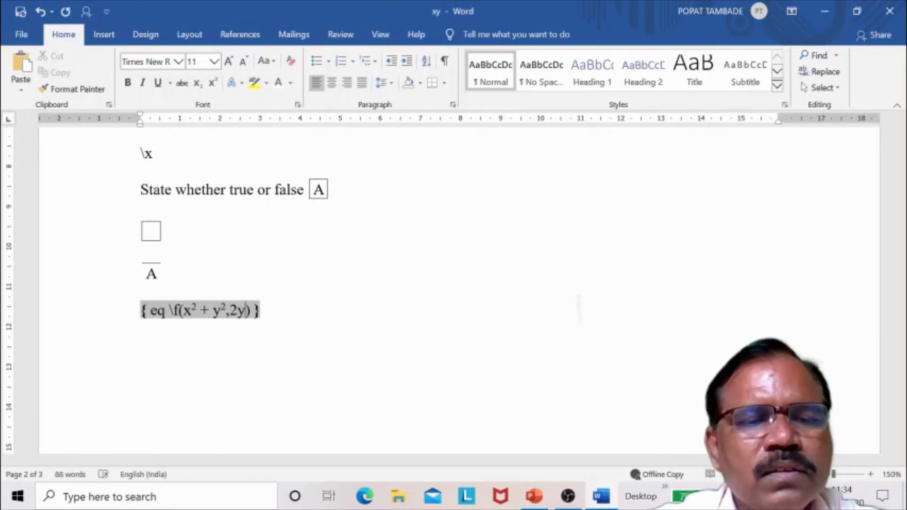
pyautogui.hotkey('shift', 'F9')
# Step: Enclose the whole \f(x² + y²,2y) expression in an outer pair of parentheses in the field code and display the result
pyautogui.hotkey('shift', 'F9')
pyautogui.press('Right')
pyautogui.press('Right')
pyautogui.press('Right')
pyautogui.press('Right')
pyautogui.press('Right')
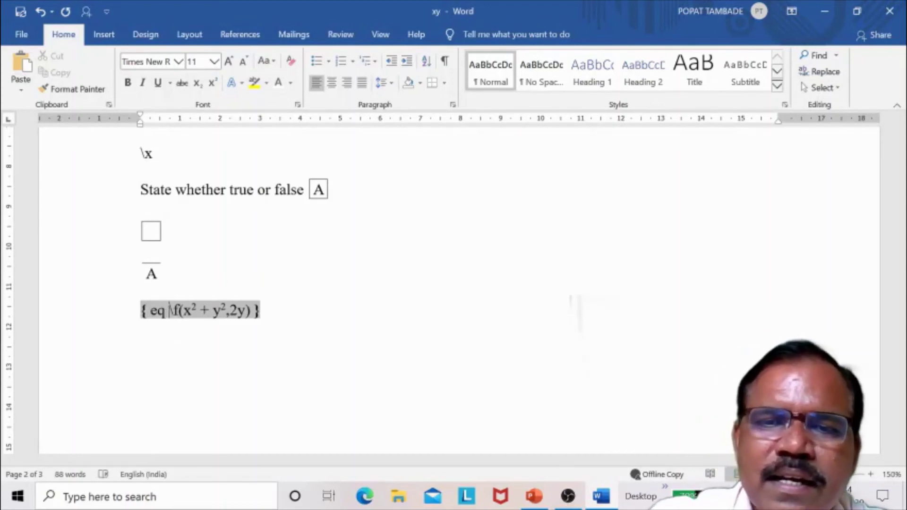
pyautogui.write('(')
pyautogui.press('Right')
pyautogui.press('Right')
pyautogui.press('Right')
pyautogui.press('Right')
pyautogui.press('Right')
pyautogui.press('Right')
pyautogui.press('Right')
pyautogui.press('Right')
pyautogui.press('Right')
pyautogui.press('Right')
pyautogui.press('Right')
pyautogui.press('Right')
pyautogui.press('Right')
pyautogui.press('Right')
pyautogui.press('Right')
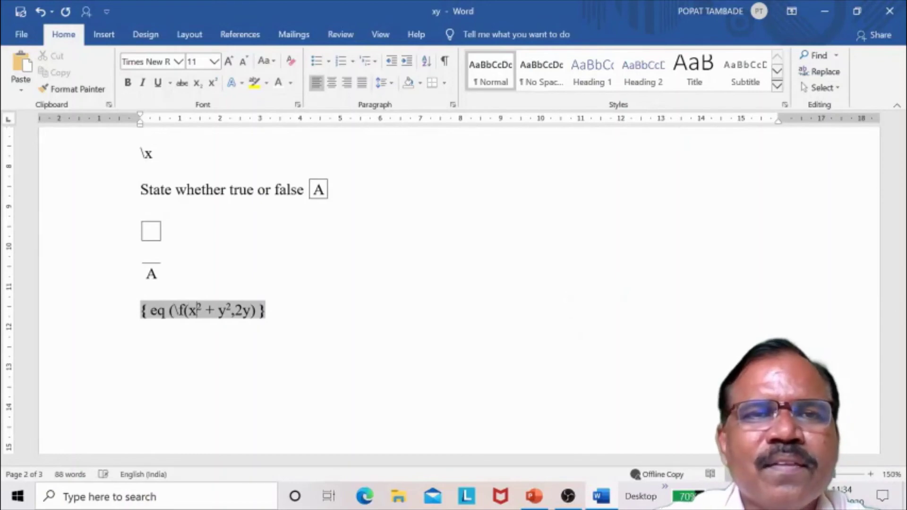
pyautogui.press('Left')
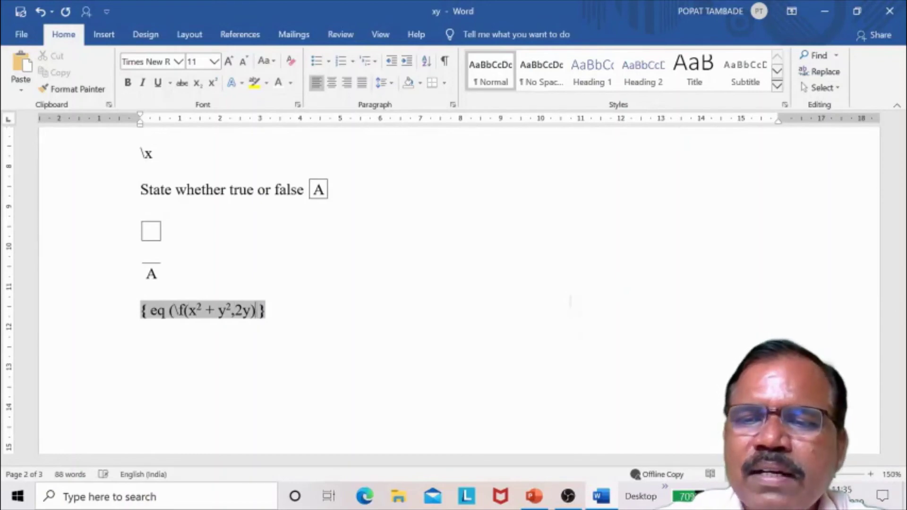
pyautogui.write(')')
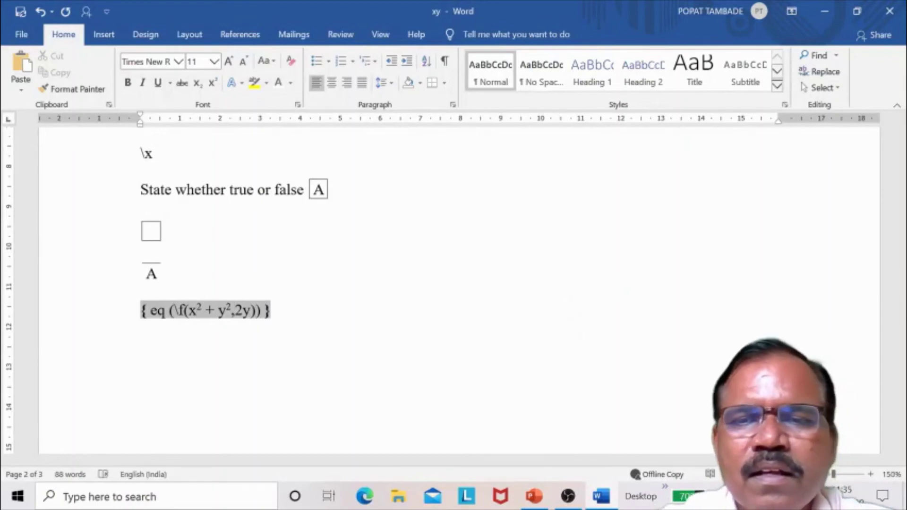
pyautogui.hotkey('shift', 'F9')
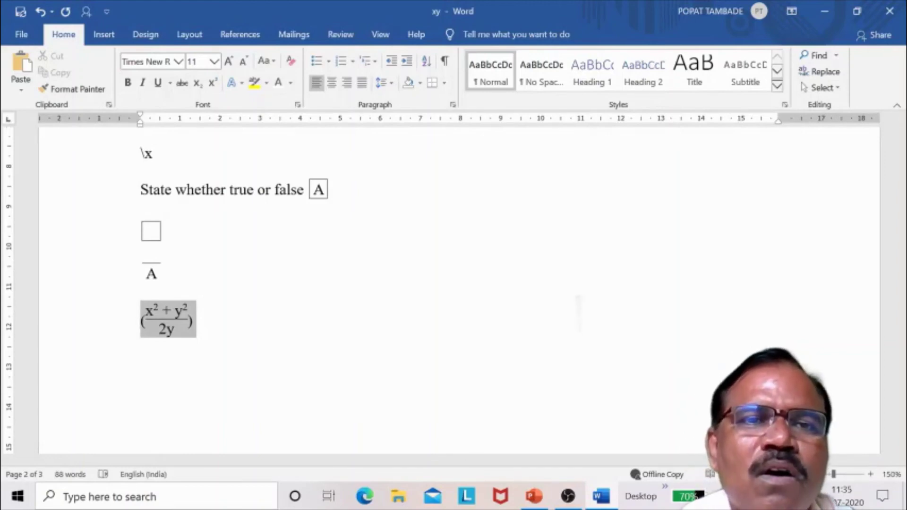
# Step: Insert the bracket switch \b before the outer parentheses in the fraction's field code and display the result
pyautogui.click(469, 295)
pyautogui.press('Up')
pyautogui.press('Down')
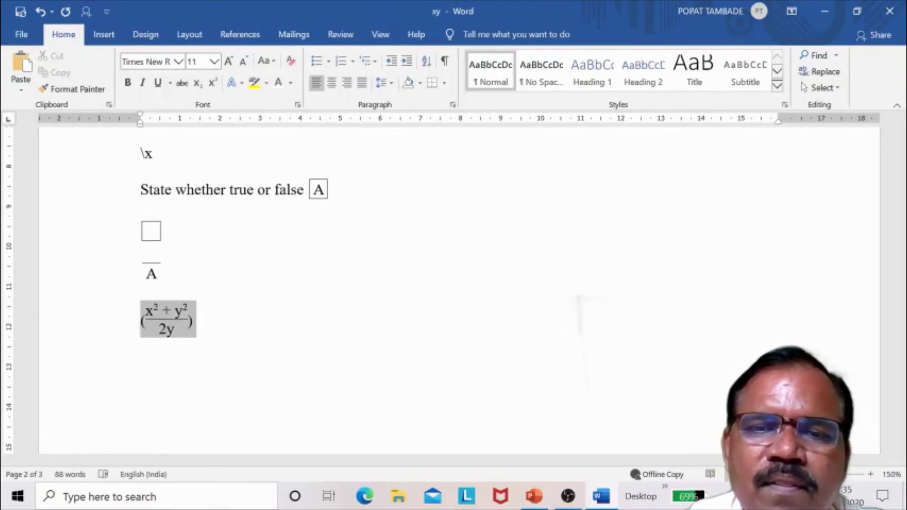
pyautogui.hotkey('shift', 'F9')
pyautogui.press('Right')
pyautogui.press('Right')
pyautogui.press('Right')
pyautogui.press('Right')
pyautogui.press('Right')
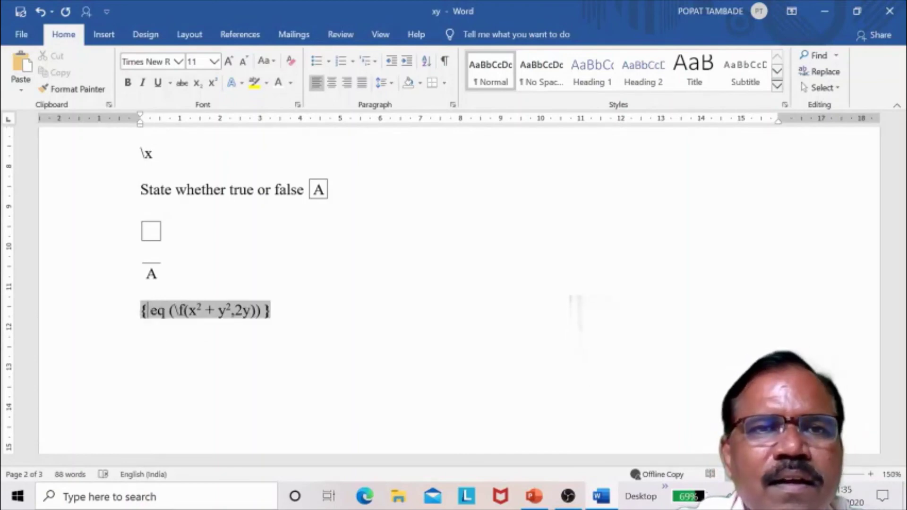
pyautogui.write('\\b')
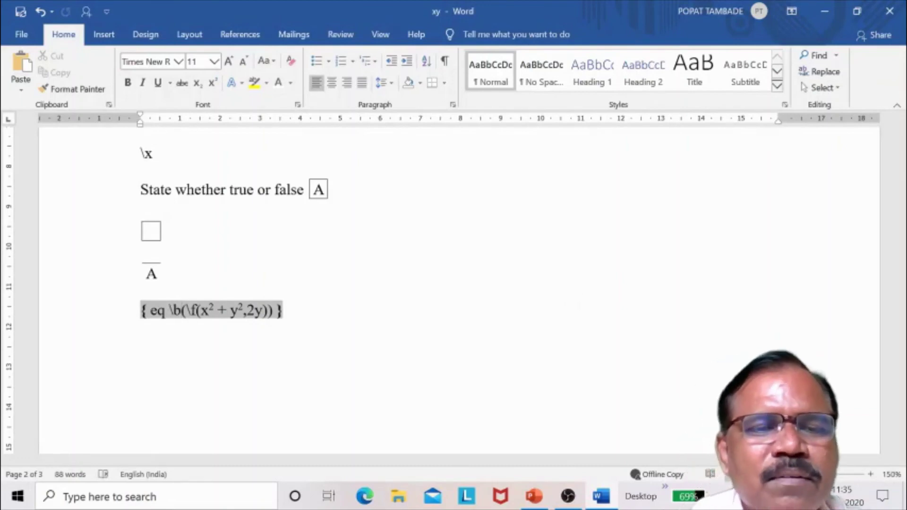
pyautogui.hotkey('shift', 'F9')
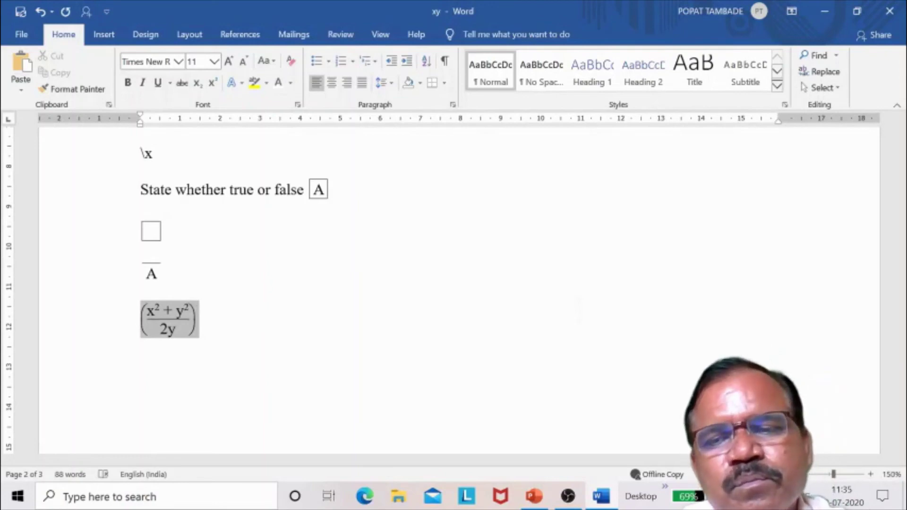
# Step: Duplicate the bracketed fraction (x² + y²)/2y onto the line below it
pyautogui.click(200, 321)
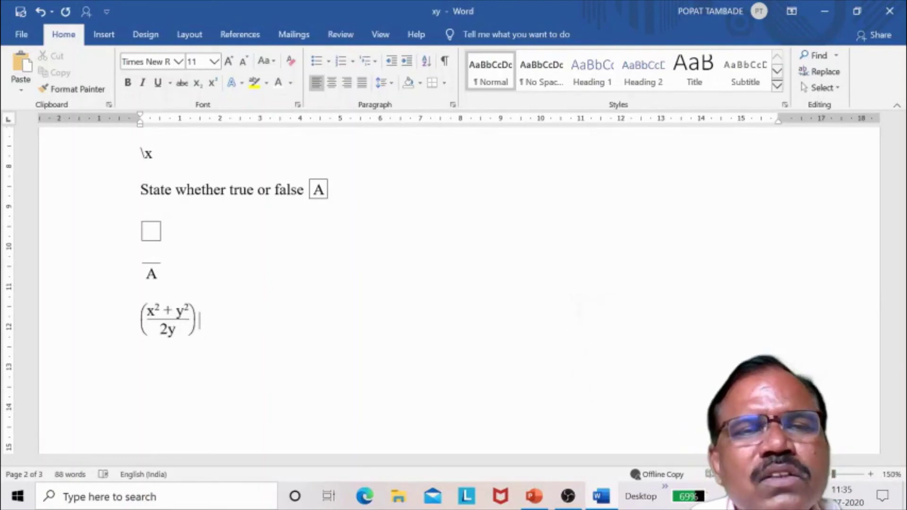
pyautogui.click(140, 320)
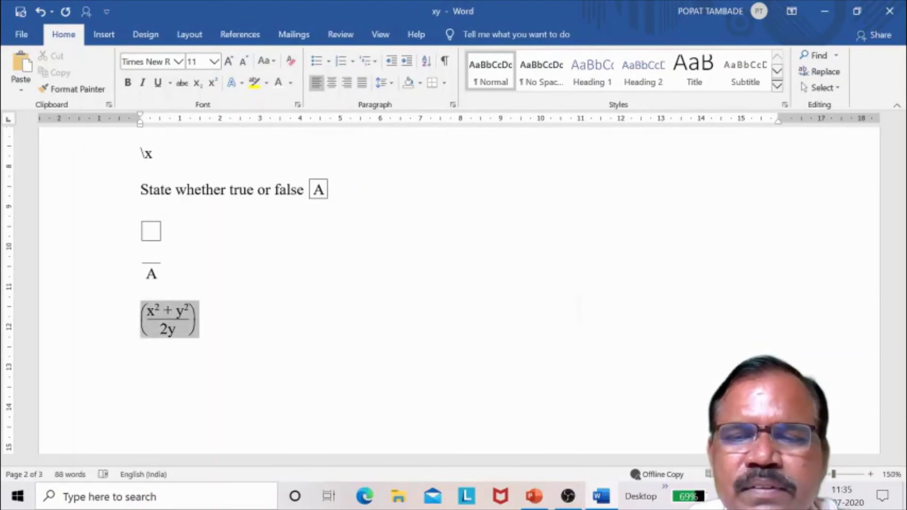
pyautogui.hotkey('shift', 'Down')
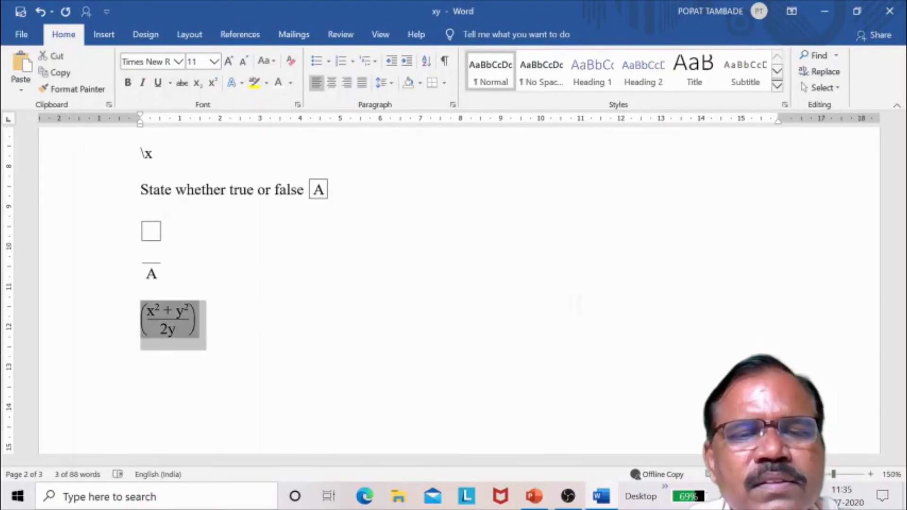
pyautogui.click(140, 360)
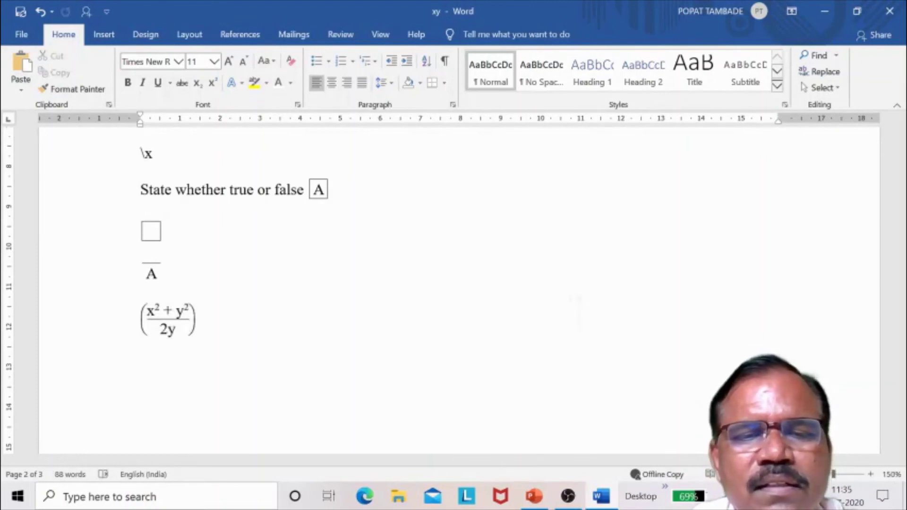
pyautogui.hotkey('ctrl', 'v')
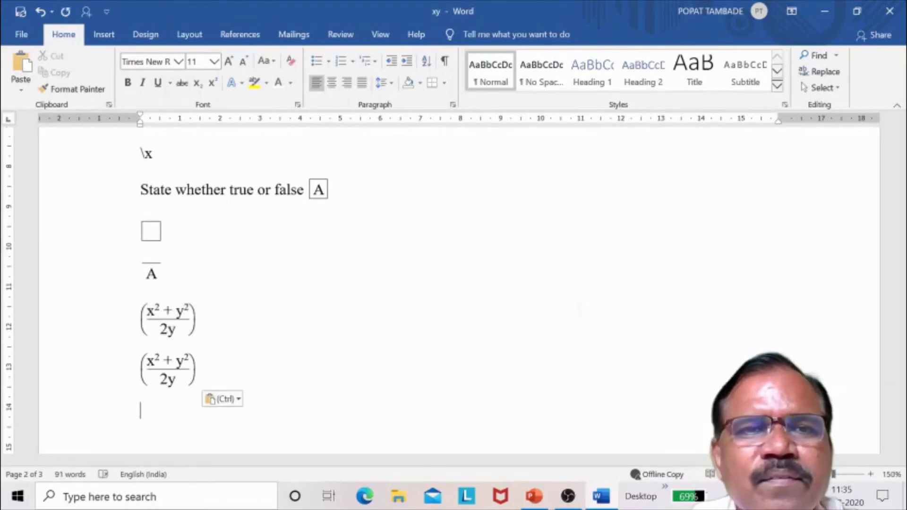
# Step: Insert \bc{ after \b in the duplicated fraction's field code and check the field's result
pyautogui.click(140, 370)
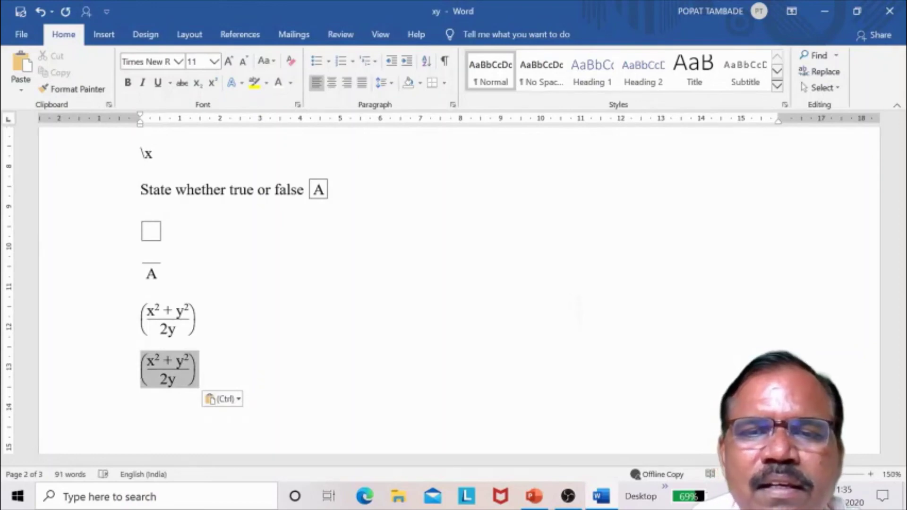
pyautogui.write('L')
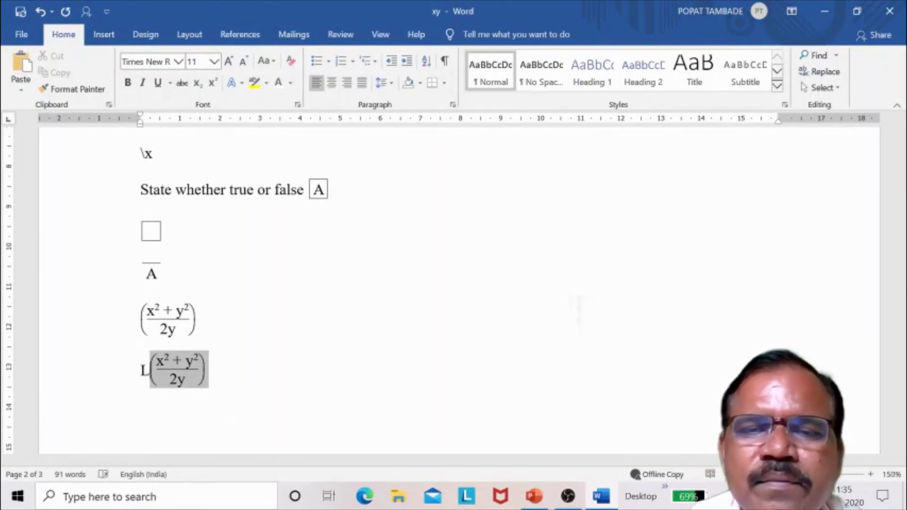
pyautogui.press('BackSpace')
pyautogui.hotkey('shift', 'F9')
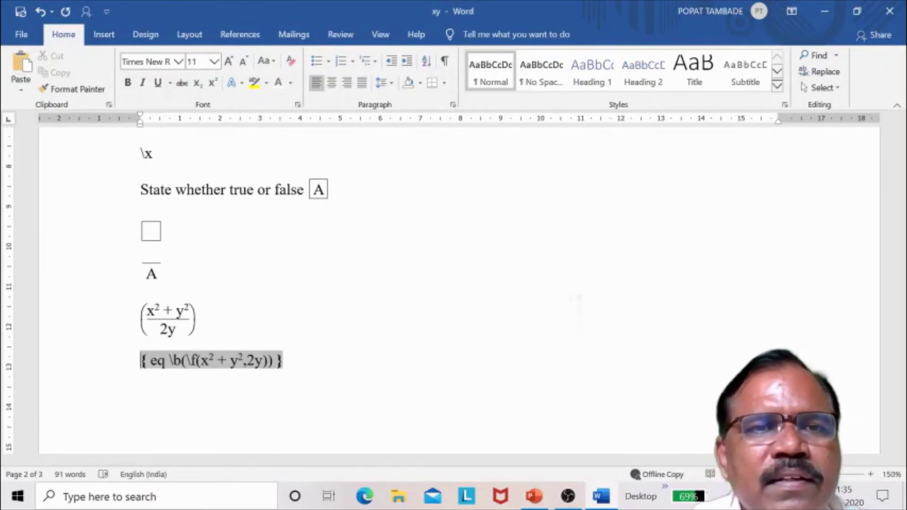
pyautogui.press('Right')
pyautogui.press('Right')
pyautogui.press('Right')
pyautogui.press('Right')
pyautogui.press('Right')
pyautogui.press('Right')
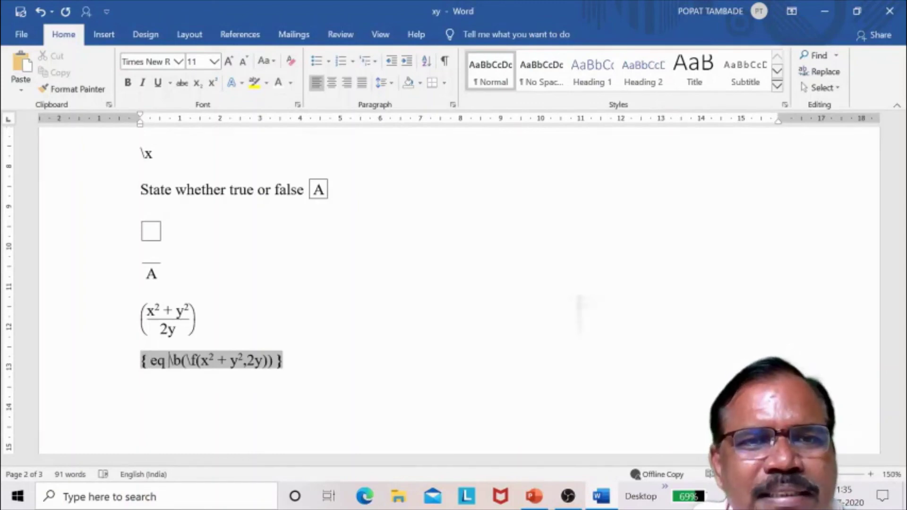
pyautogui.press('Left')
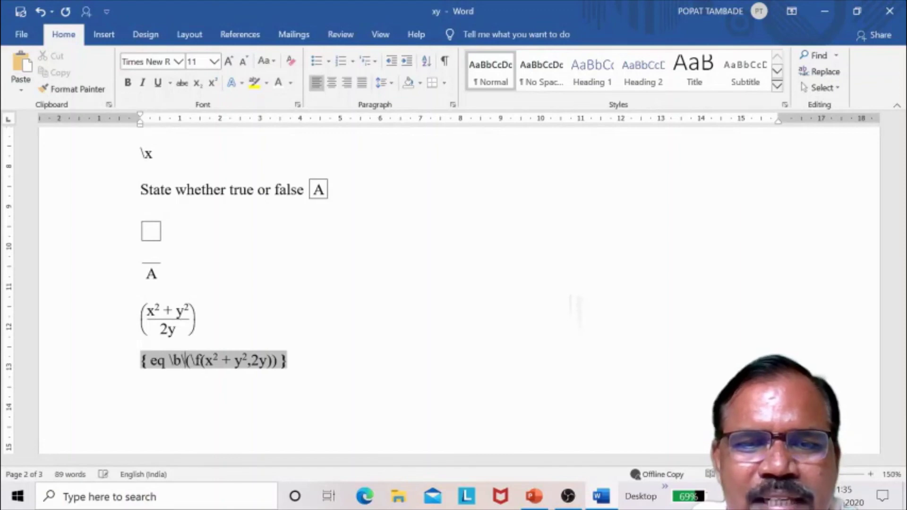
pyautogui.write('\x08c')
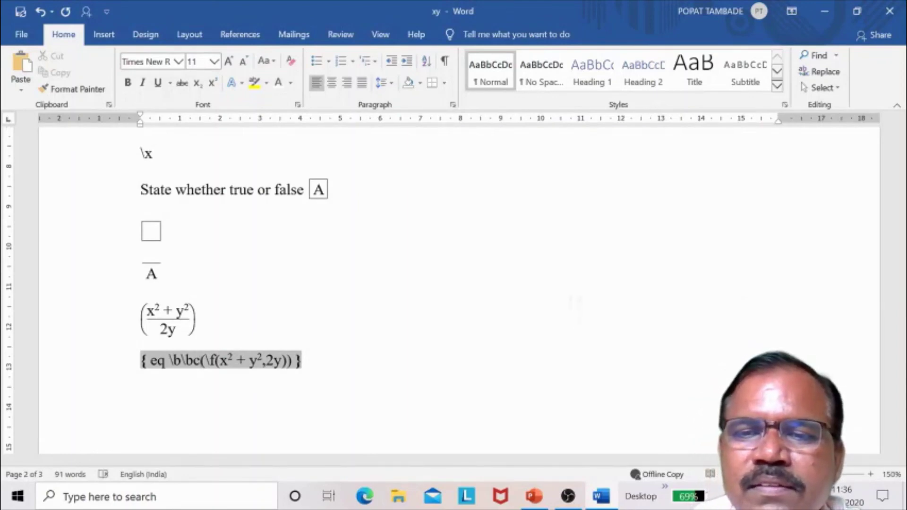
pyautogui.write('{')
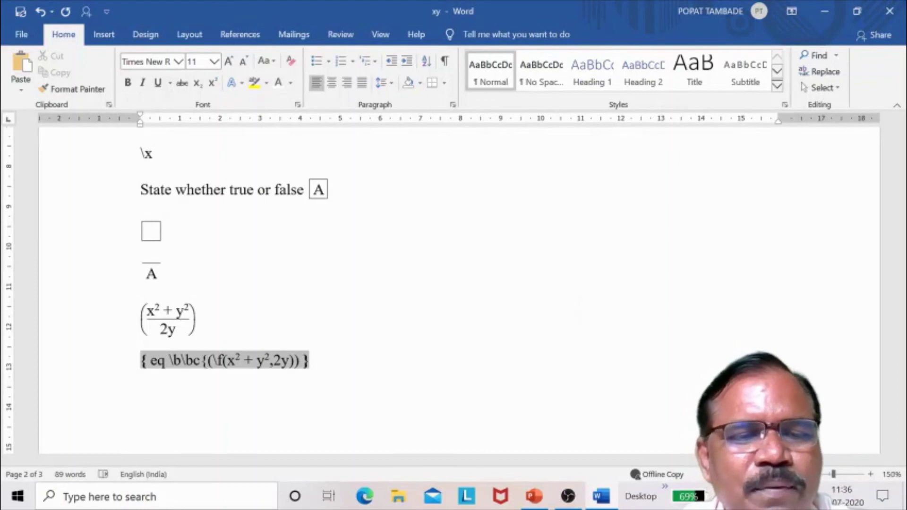
pyautogui.hotkey('shift', 'F9')
pyautogui.hotkey('shift', 'F9')
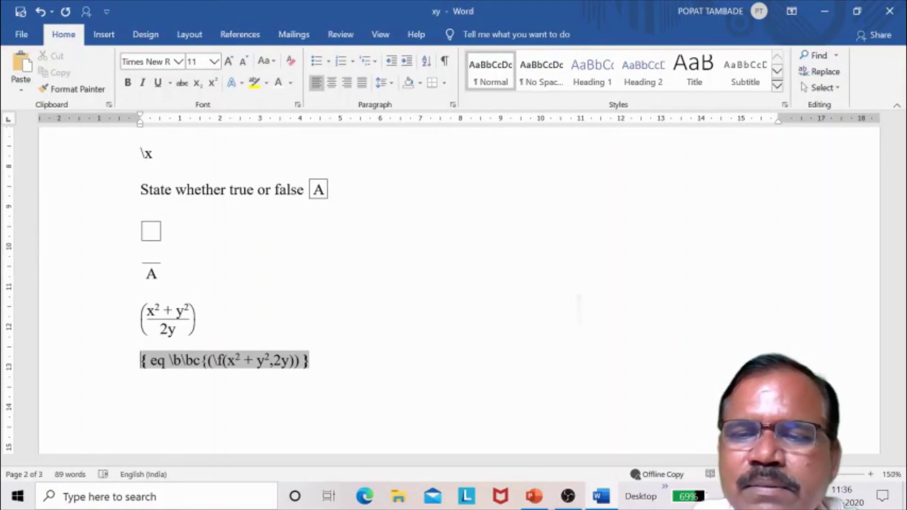
# Step: Insert a backslash before the { in the duplicated fraction's field code, making it \b\bc\{, and display the result
pyautogui.click(151, 360)
pyautogui.press('Right')
pyautogui.press('Right')
pyautogui.press('Right')
pyautogui.press('Right')
pyautogui.press('Right')
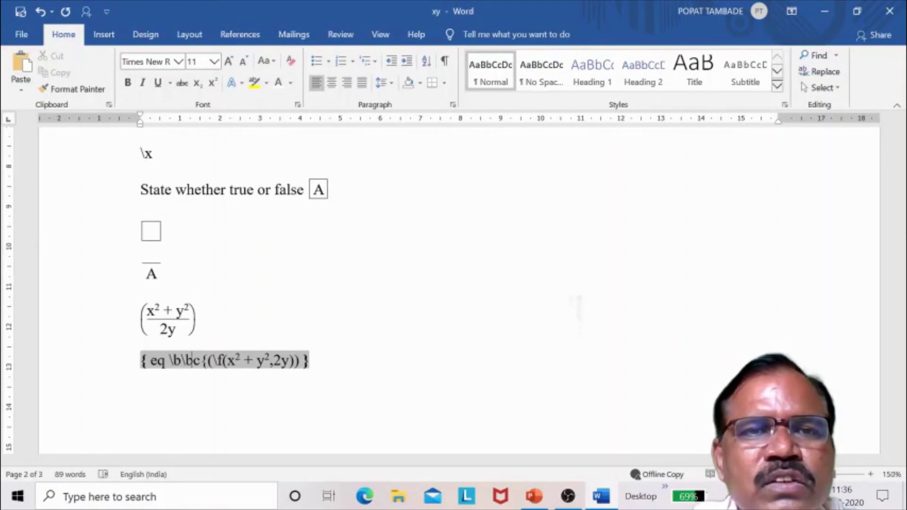
pyautogui.write('\\')
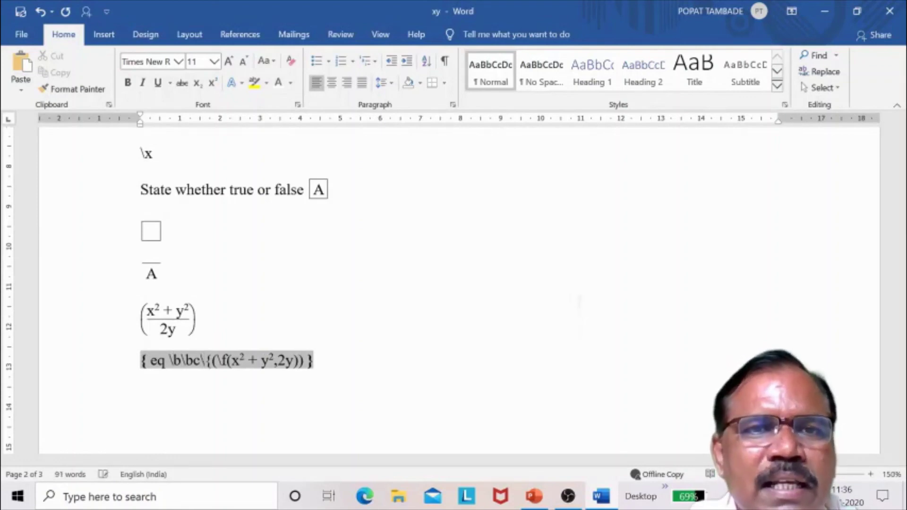
pyautogui.hotkey('shift', 'F9')
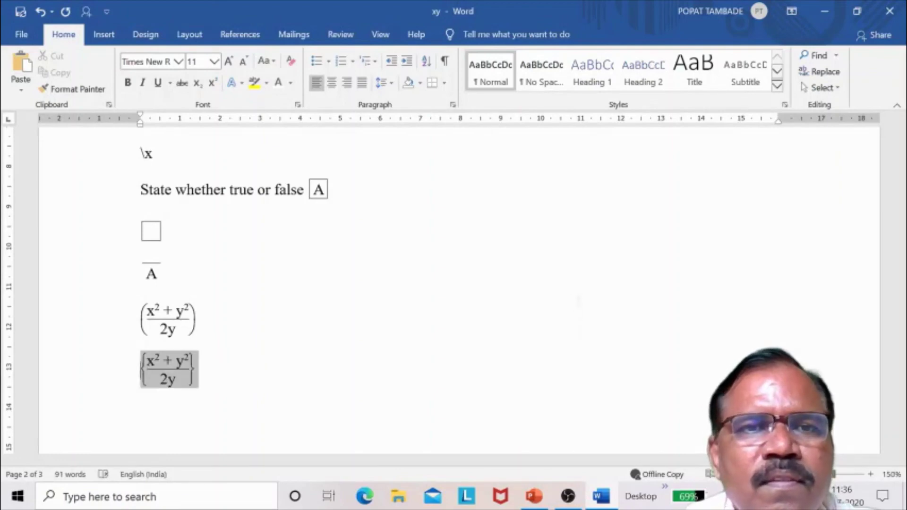
# Step: Show the field code of the curly-braced fraction
pyautogui.press('Down')
pyautogui.press('Up')
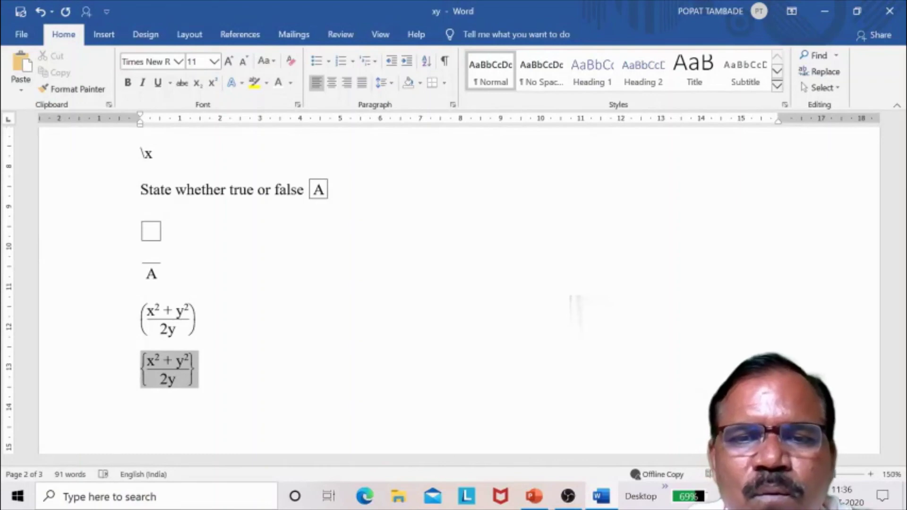
pyautogui.hotkey('shift', 'F9')
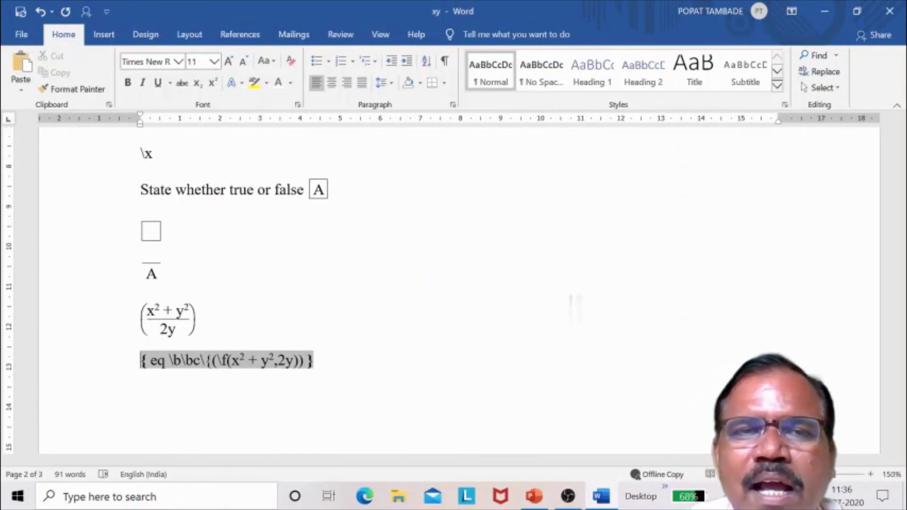
# Step: Re-enter the { delimiter after \bc\ in the lower fraction's field code and display the result
pyautogui.click(200, 319)
pyautogui.click(200, 362)
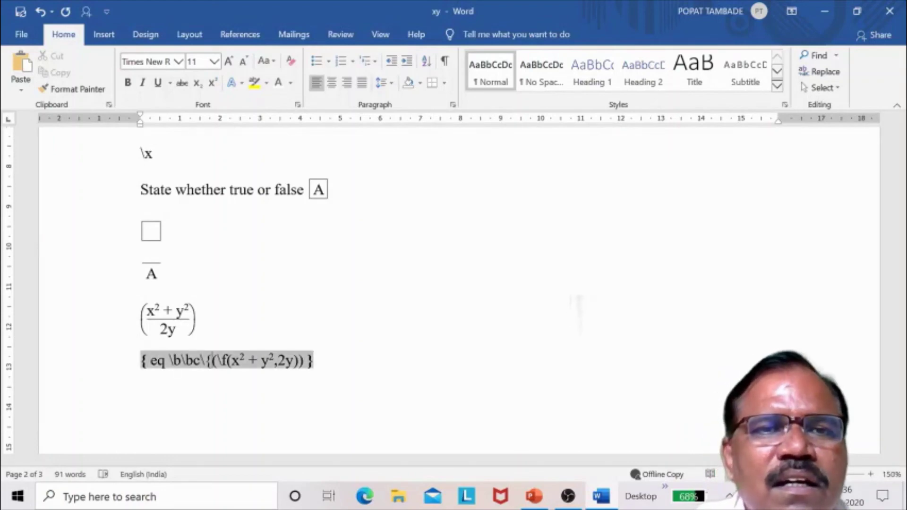
pyautogui.press('BackSpace')
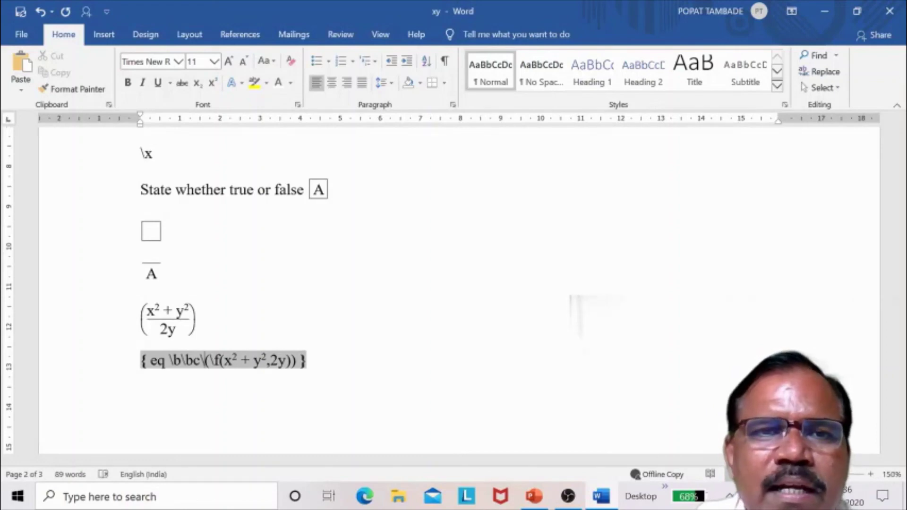
pyautogui.write('{')
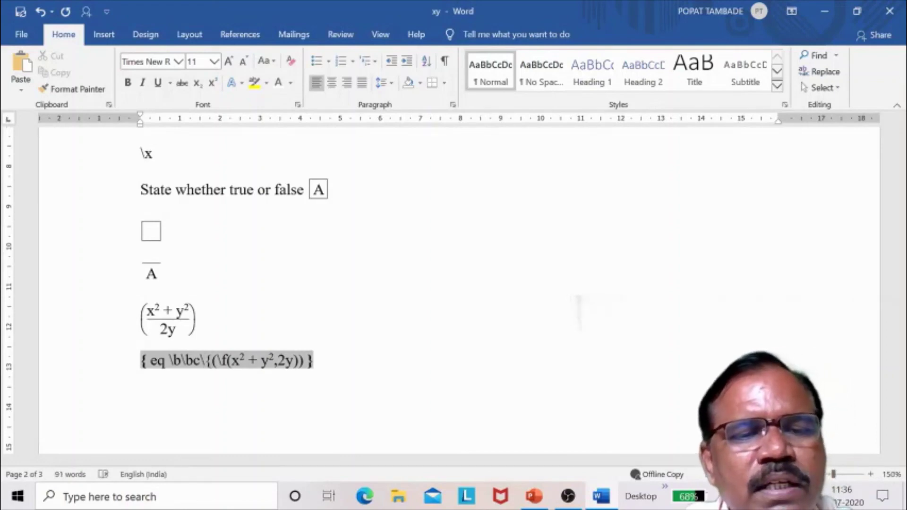
pyautogui.hotkey('shift', 'F9')
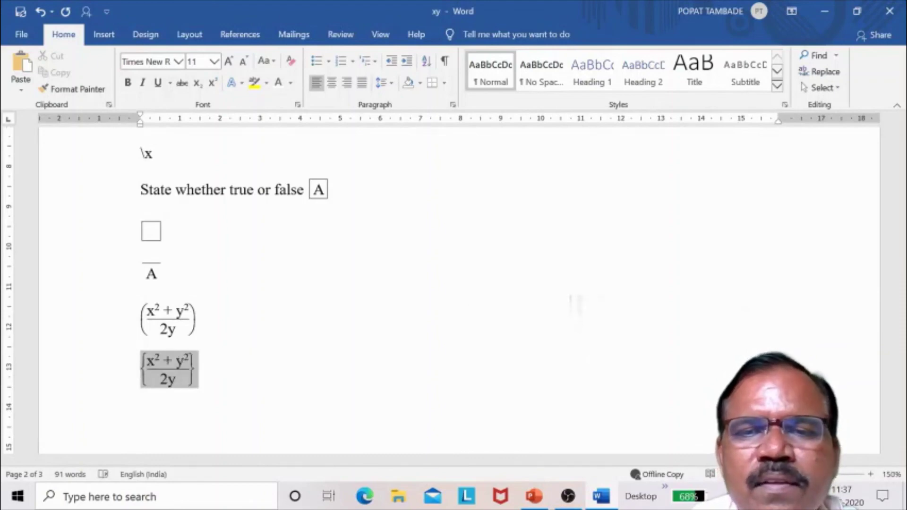
# Step: Replace the { delimiter with [ in the lower fraction's field code, making it \b\bc\[, and display the square-bracketed result
pyautogui.hotkey('shift', 'F9')
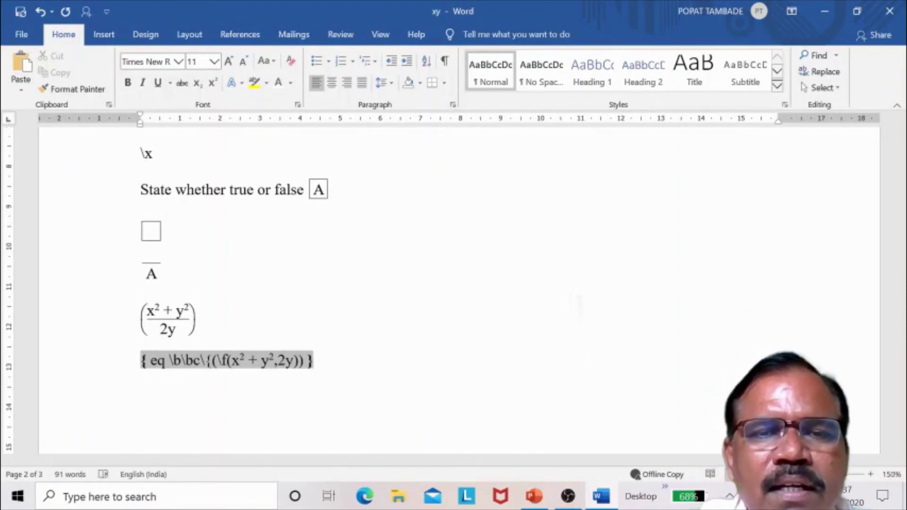
pyautogui.press('Right')
pyautogui.press('Right')
pyautogui.press('Right')
pyautogui.press('Right')
pyautogui.press('Right')
pyautogui.press('Right')
pyautogui.press('Right')
pyautogui.press('Right')
pyautogui.press('Right')
pyautogui.press('Right')
pyautogui.press('Right')
pyautogui.press('Right')
pyautogui.press('Right')
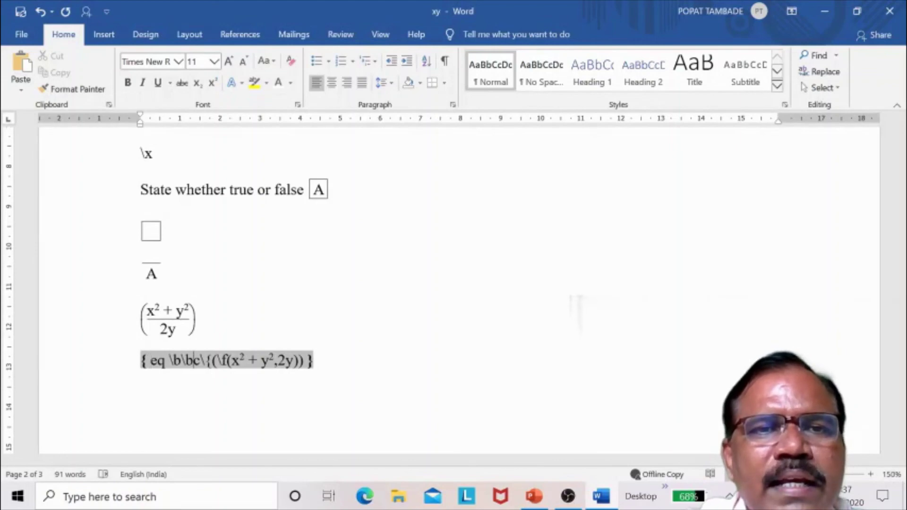
pyautogui.press('Left')
pyautogui.press('BackSpace')
pyautogui.write('[')
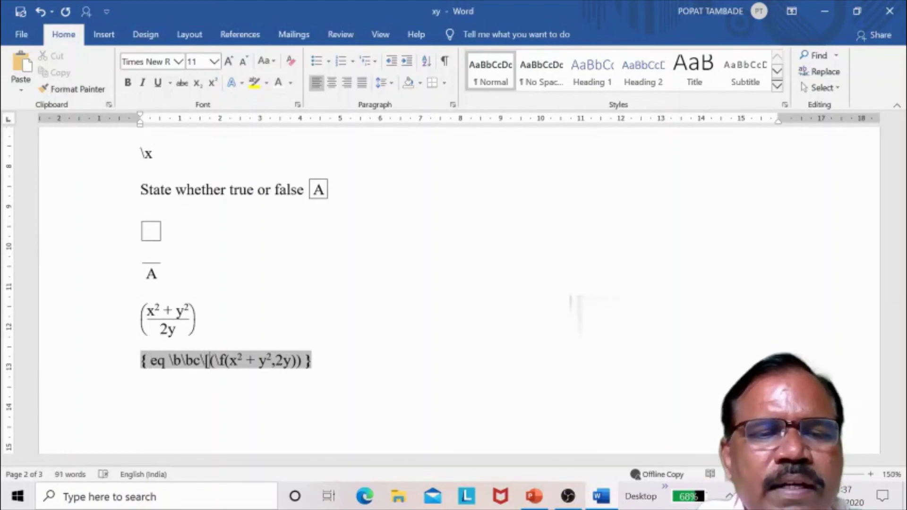
pyautogui.hotkey('shift', 'F9')
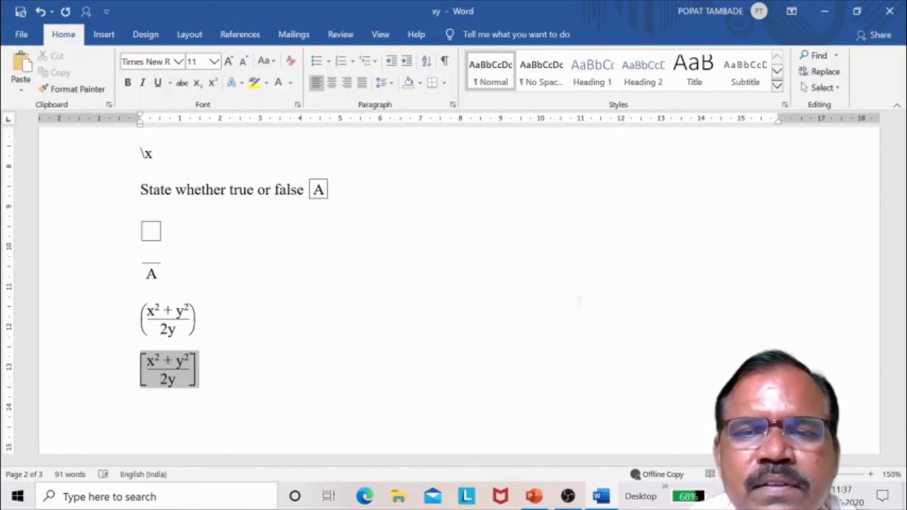
# Step: Replace the [ delimiter with | in the lower fraction's field code, making it \b\bc\|, and display the result
pyautogui.hotkey('shift', 'F9')
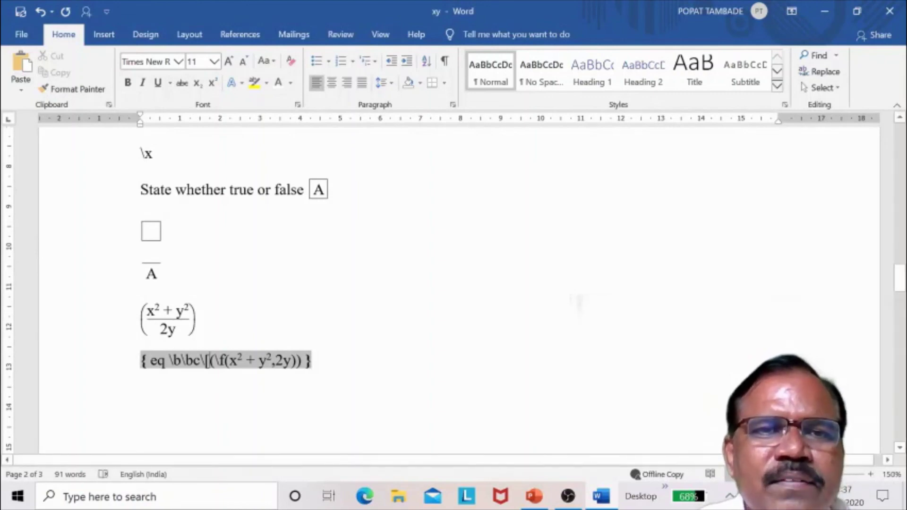
pyautogui.doubleClick(206, 366)
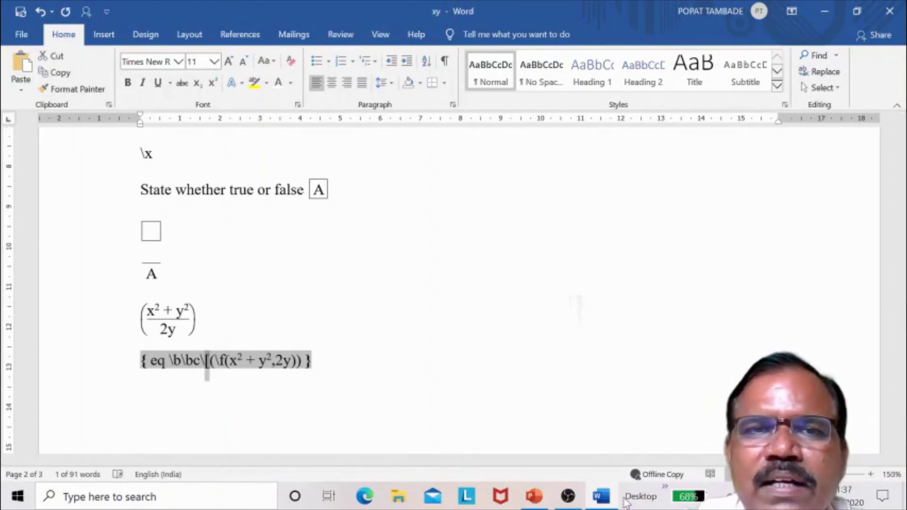
pyautogui.write('|')
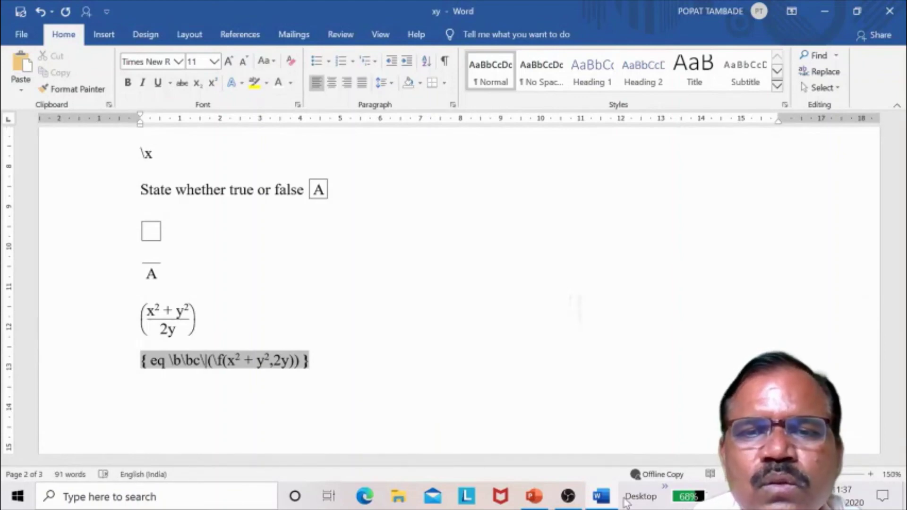
pyautogui.hotkey('shift', 'F9')
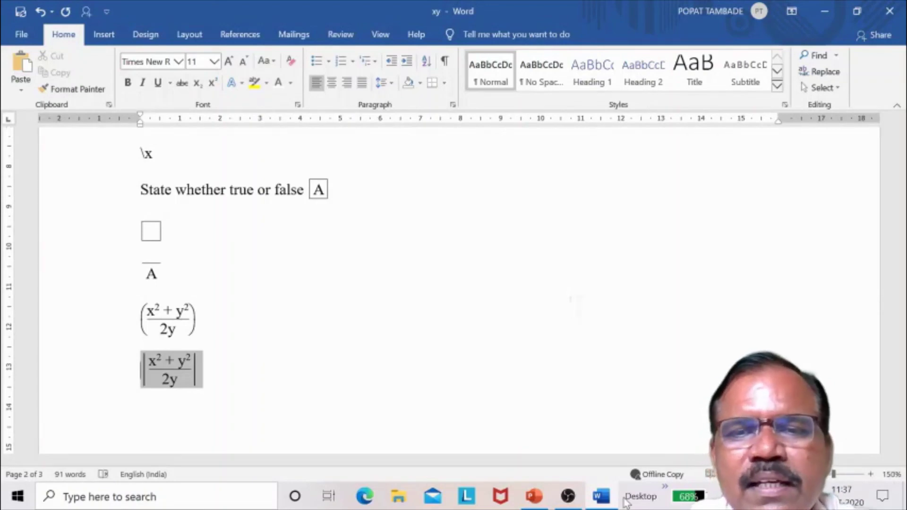
# Step: Change \bc to \lc in the lower fraction's field code for a left-only vertical bar and display the result
pyautogui.hotkey('shift', 'F9')
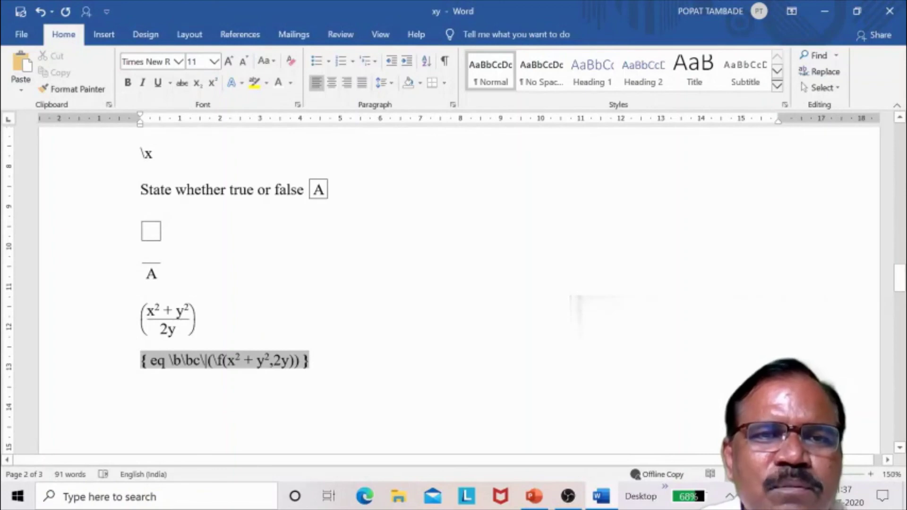
pyautogui.moveTo(193, 362); pyautogui.dragTo(185, 361)
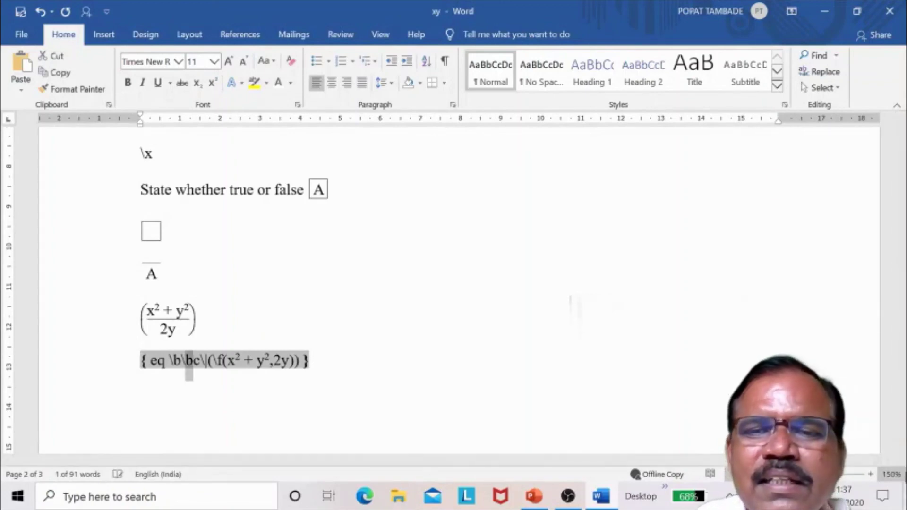
pyautogui.write('l')
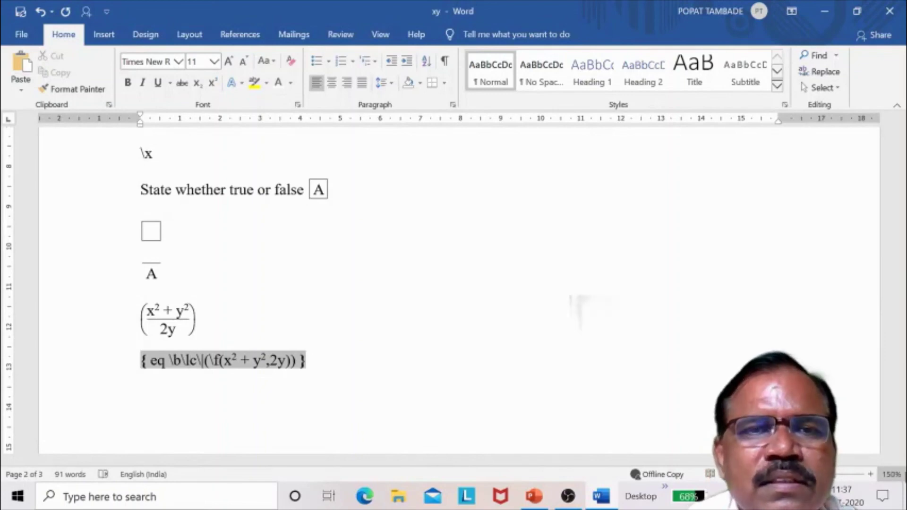
pyautogui.hotkey('shift', 'F9')
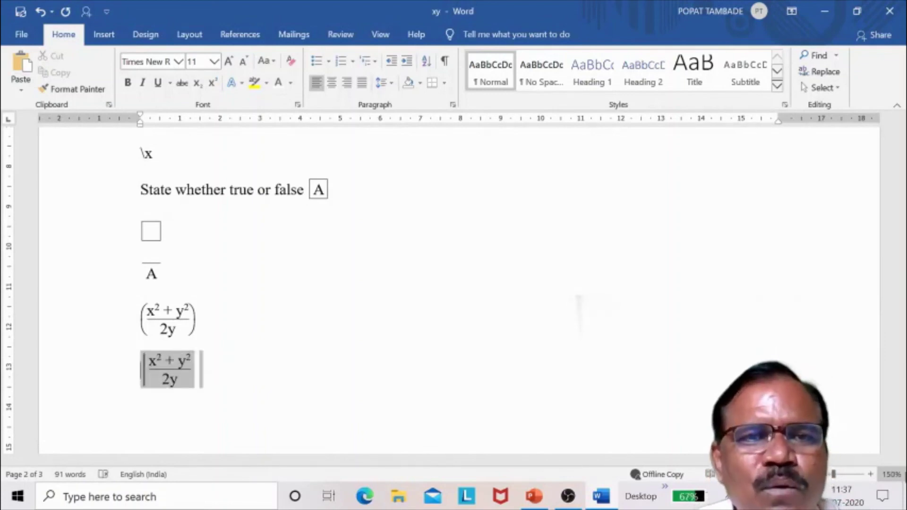
# Step: Change \lc to \rc in the lower fraction's field code for a right-only vertical bar and display the result
pyautogui.click(140, 410)
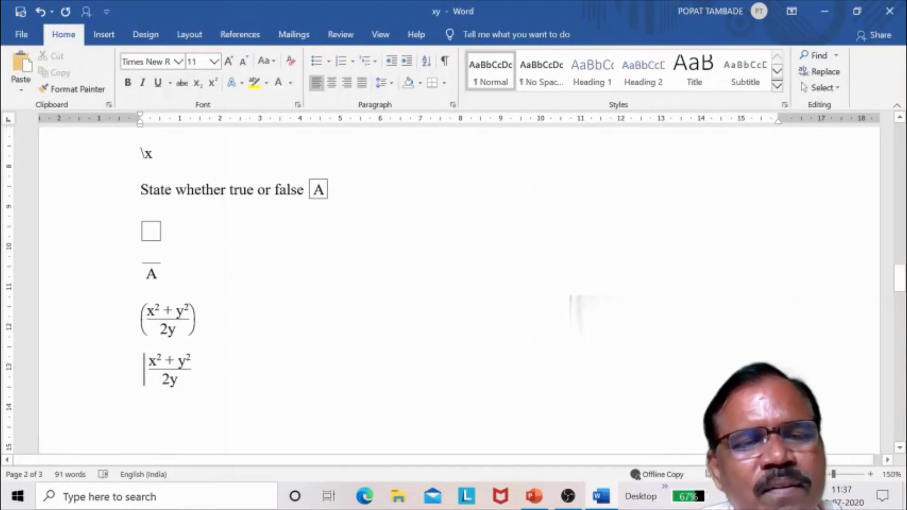
pyautogui.hotkey('shift', 'Up')
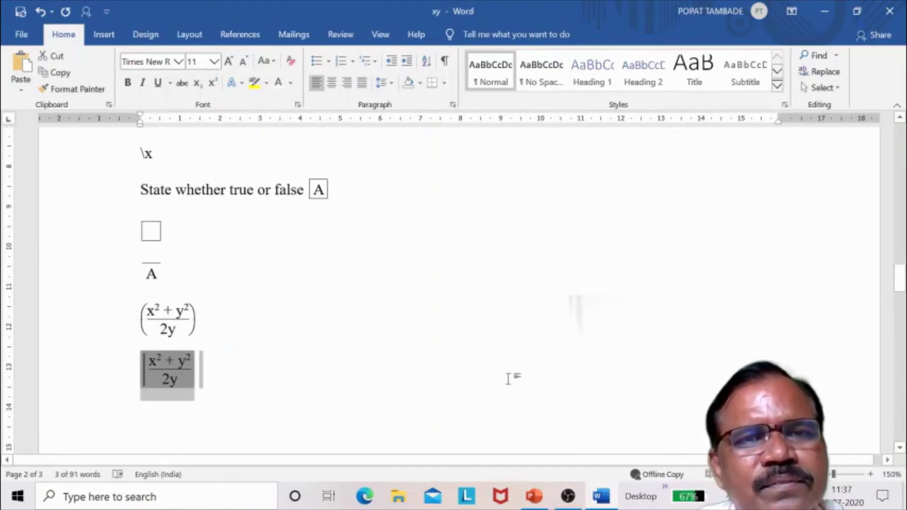
pyautogui.hotkey('shift', 'F9')
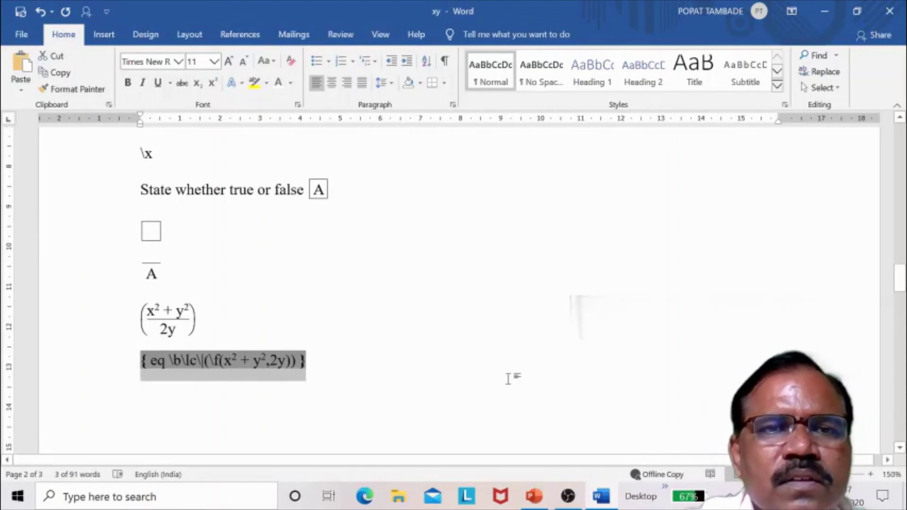
pyautogui.click(508, 379)
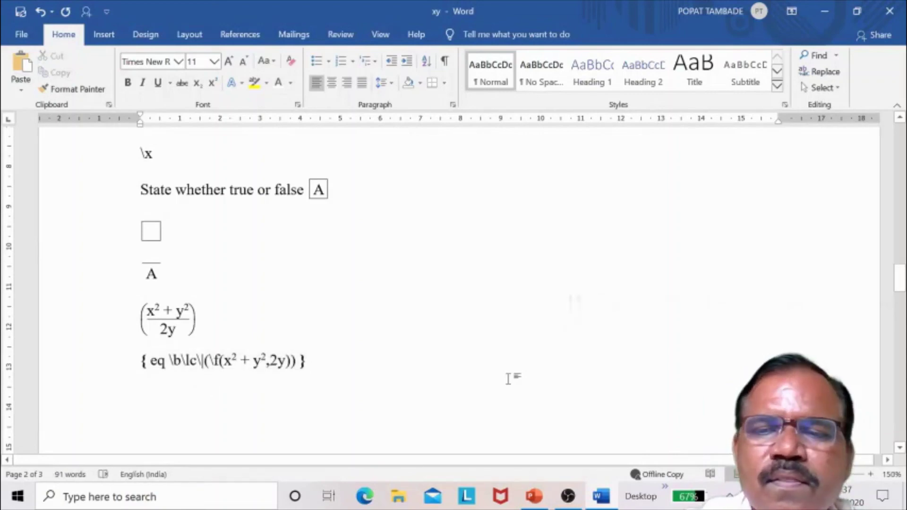
pyautogui.press('Up')
pyautogui.click(145, 361)
pyautogui.press('Right')
pyautogui.press('Right')
pyautogui.press('Right')
pyautogui.press('Right')
pyautogui.press('Right')
pyautogui.press('Right')
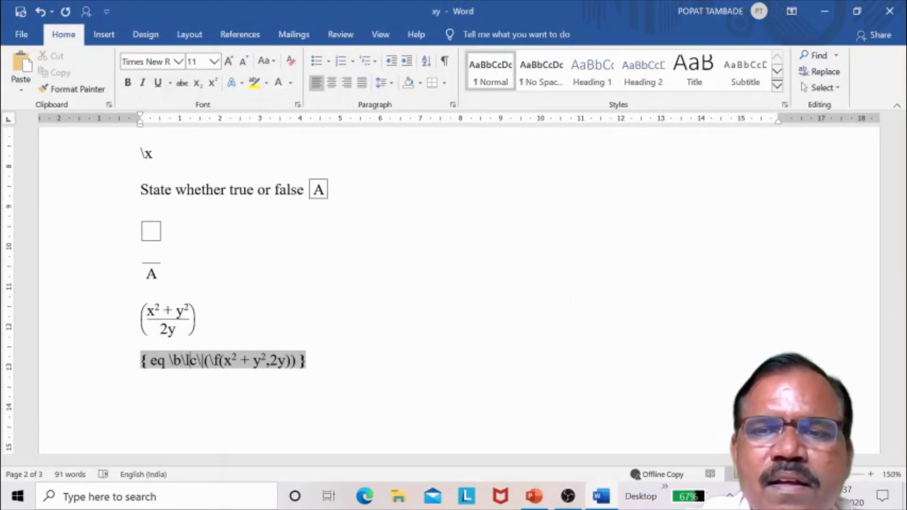
pyautogui.press('Delete')
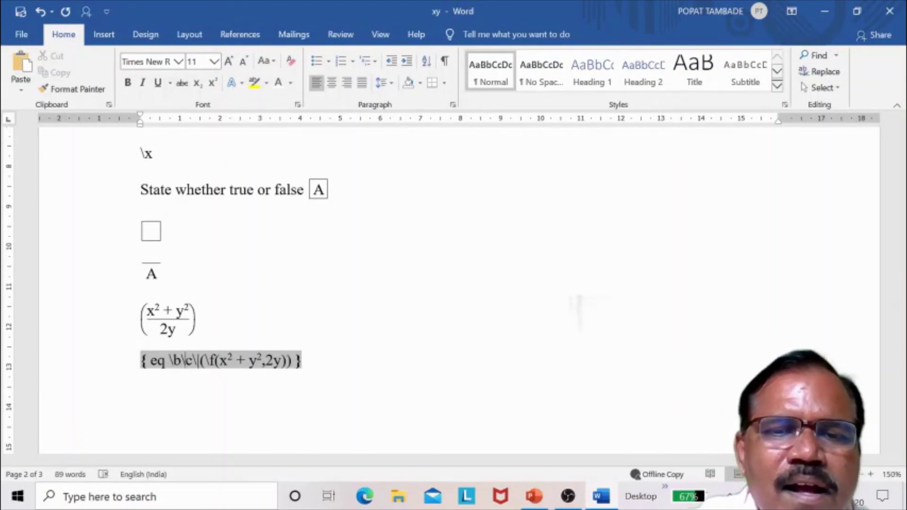
pyautogui.write('r')
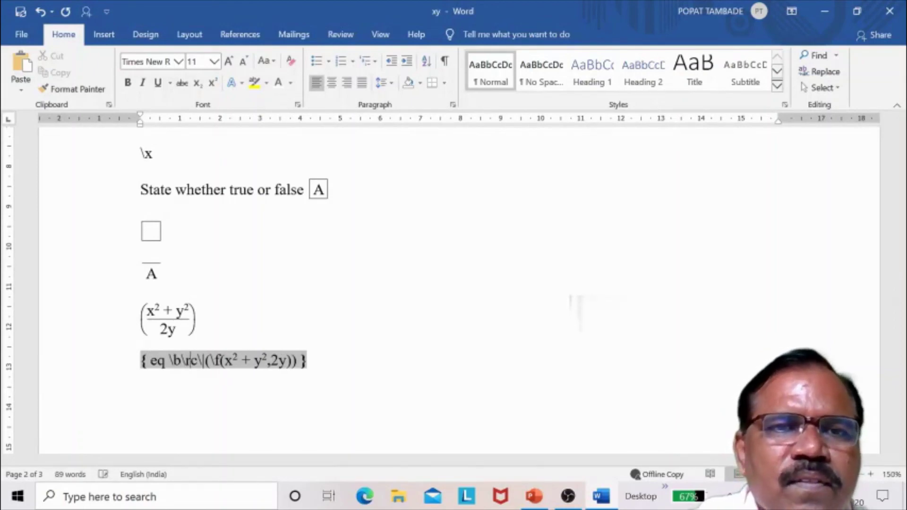
pyautogui.hotkey('shift', 'F9')
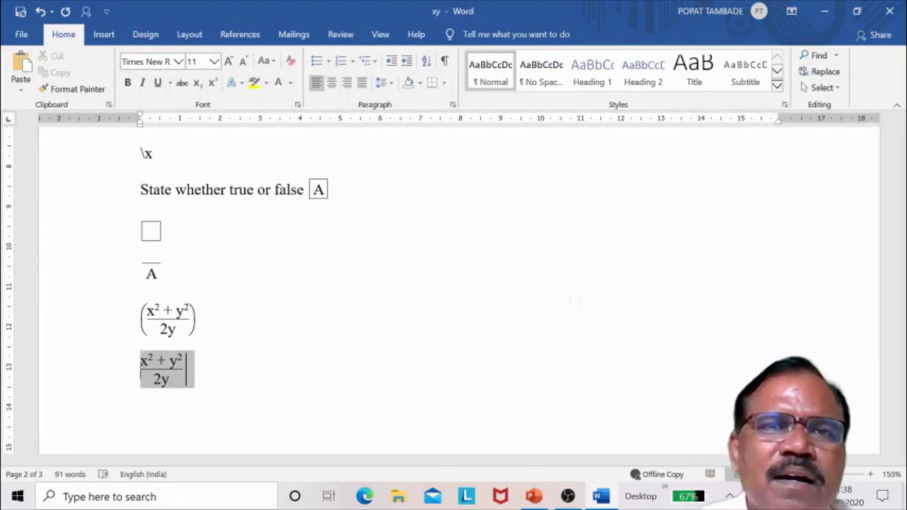
pyautogui.scroll(8, 458, 284)
pyautogui.scroll(-3, 458, 290)
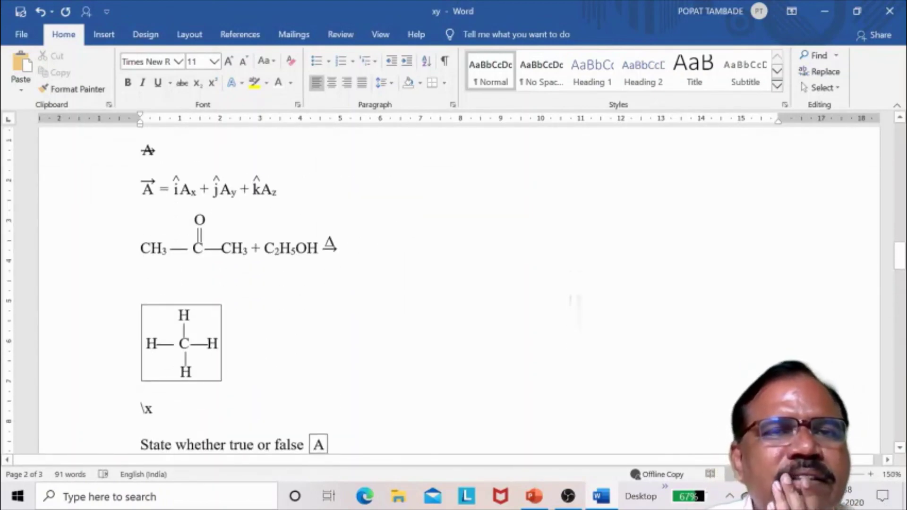
pyautogui.scroll(-6, 458, 283)
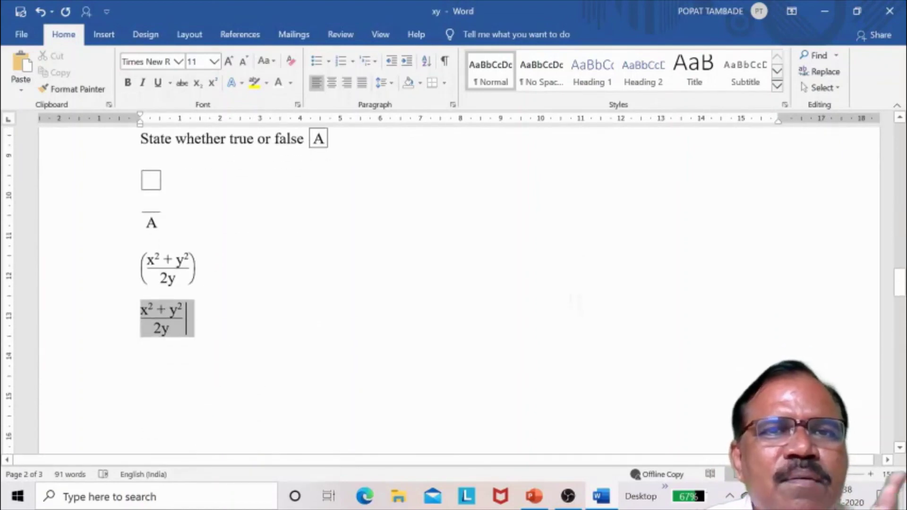